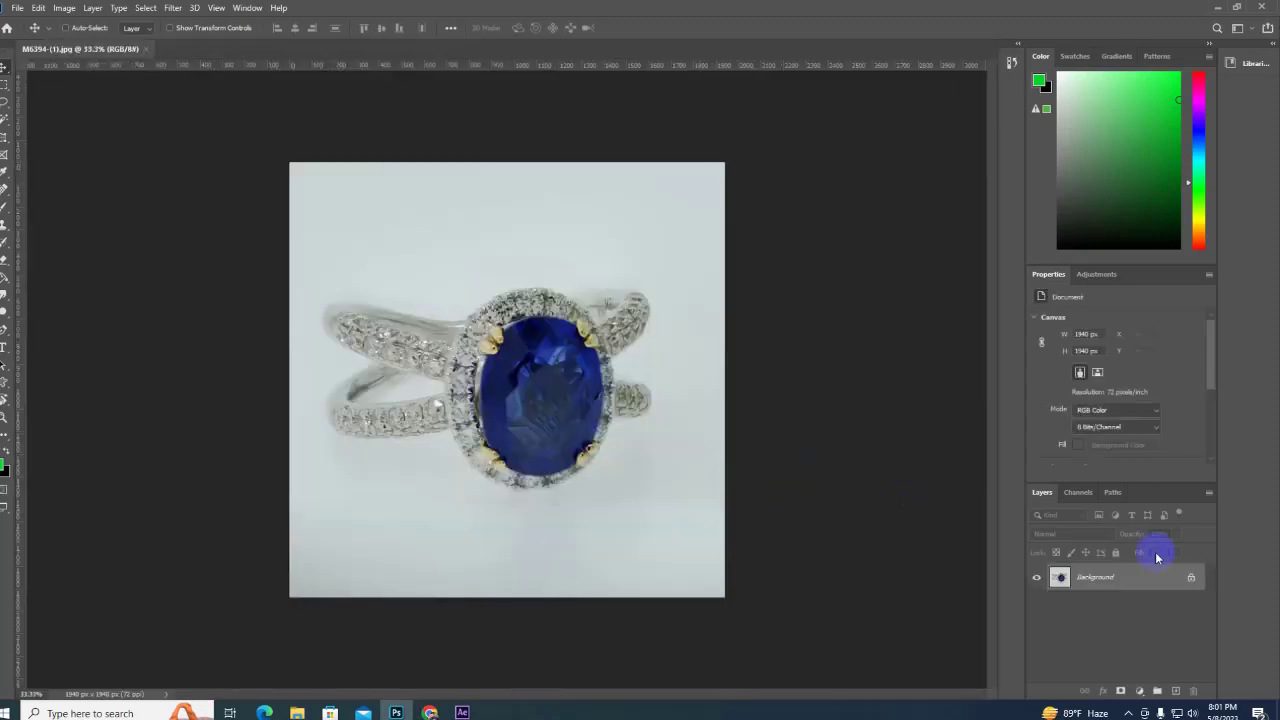
Duplicate the Background layer and add a new Layer 1 filled with white beneath the copy.
left_click_drag(1150, 575, 1174, 690)
left_click_drag(1086, 606, 1172, 688)
left_click(1172, 690)
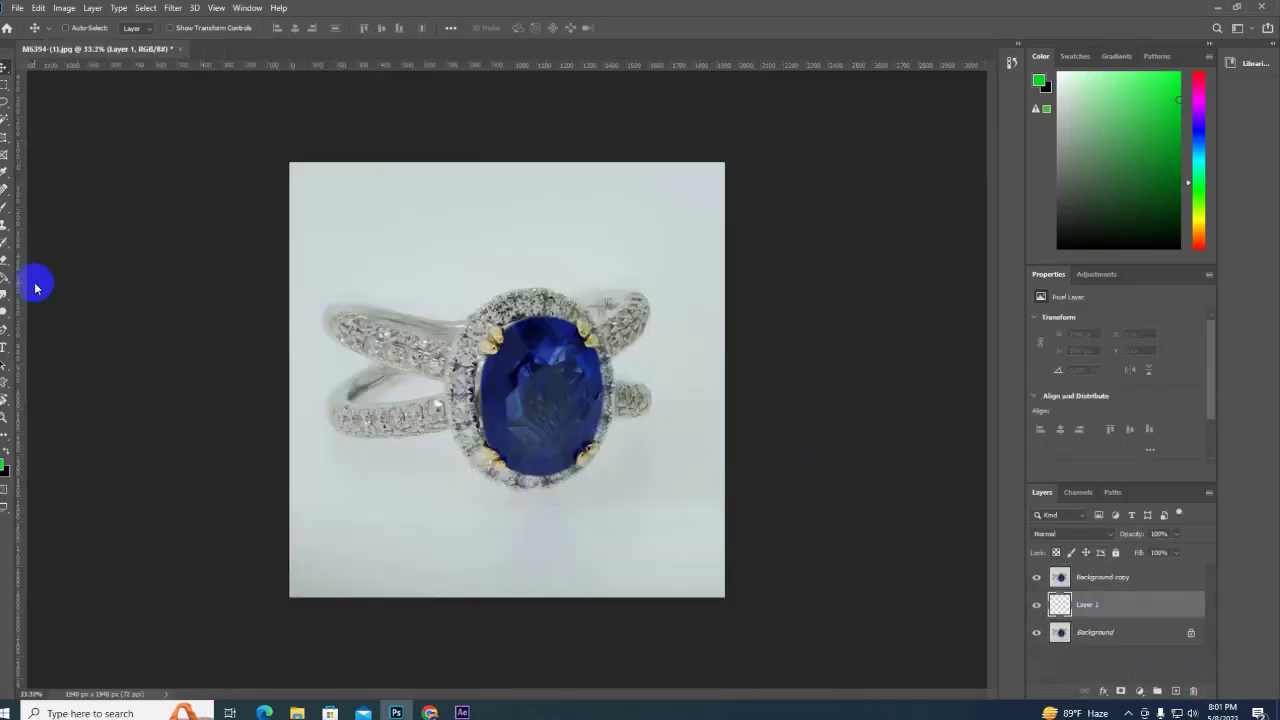
left_click(8, 285)
left_click(6, 461)
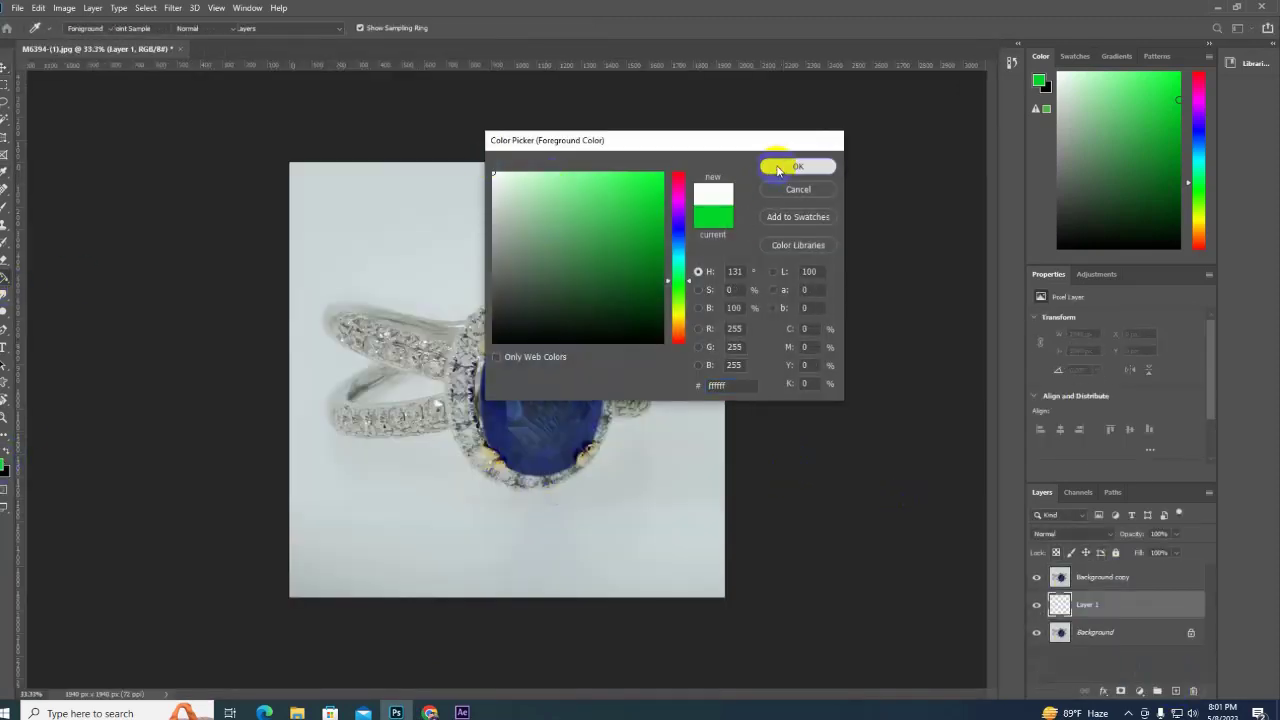
left_click(790, 166)
At 100% zoom, start a pen path along the band's top edge and around the left band's tip.
key("p")
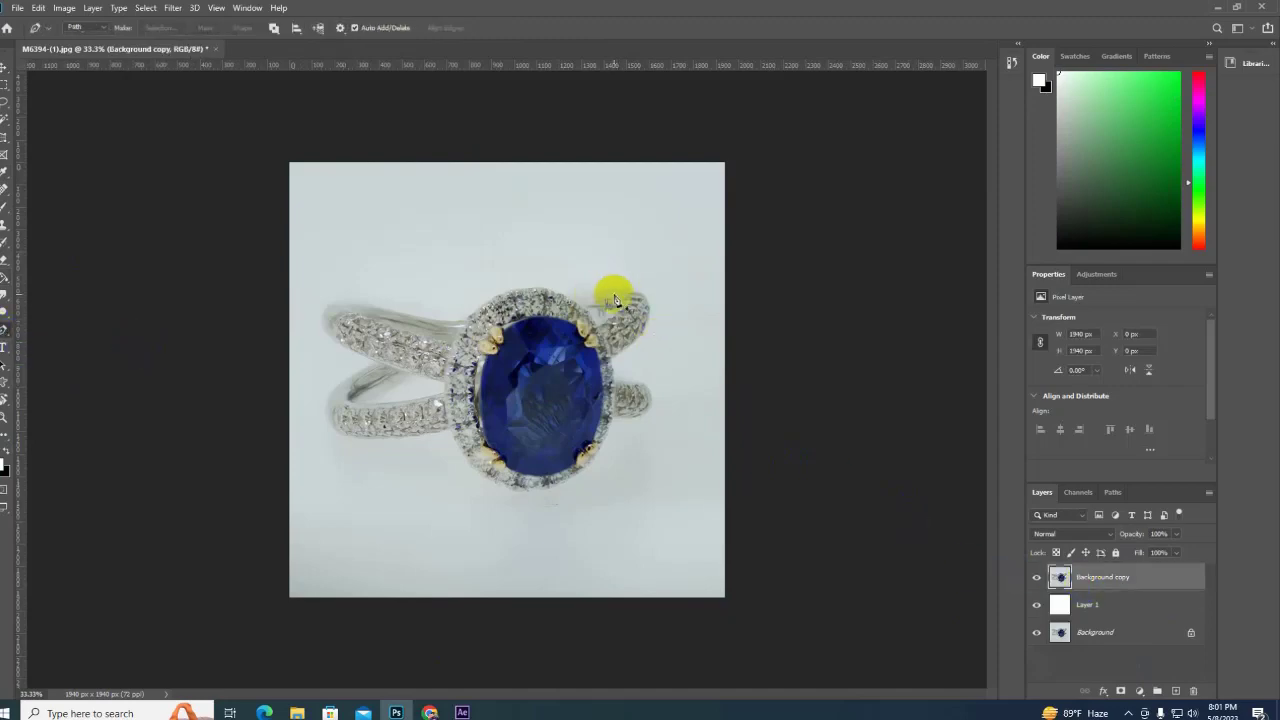
key("ctrl+plus")
key("ctrl+plus")
key("ctrl+plus")
left_click(492, 238)
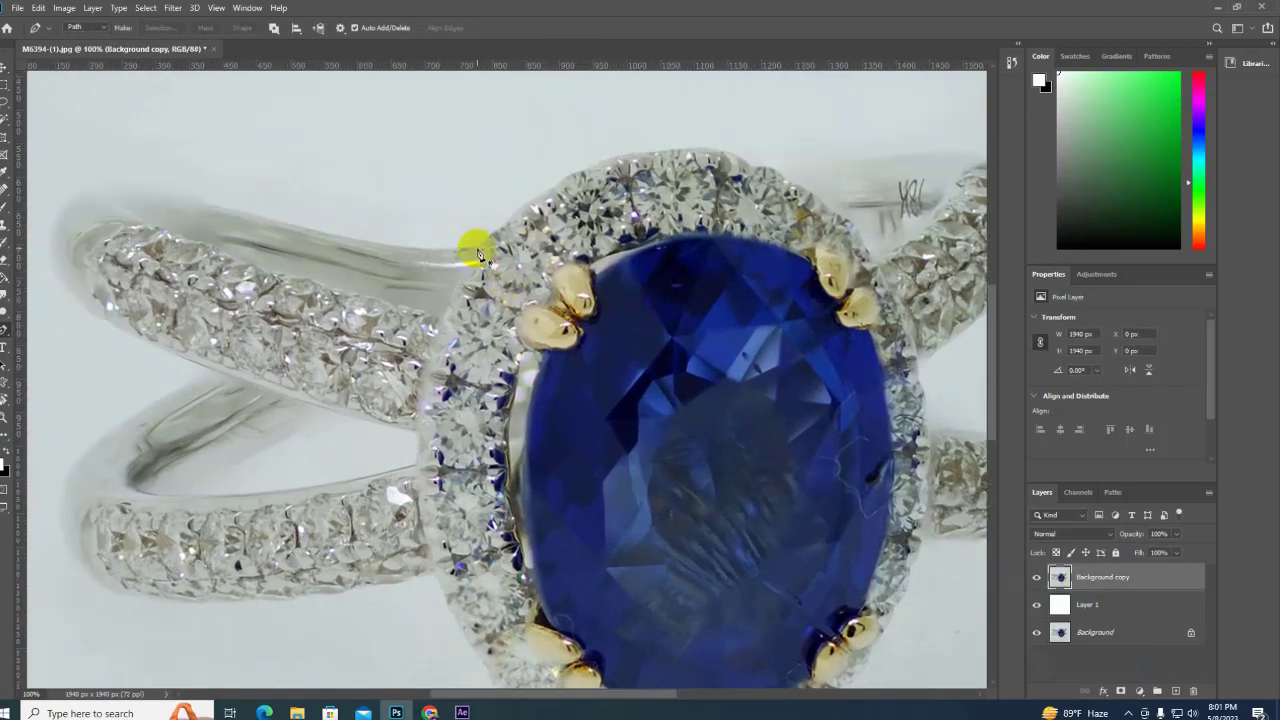
left_click(466, 240)
left_click(440, 243)
left_click(398, 245)
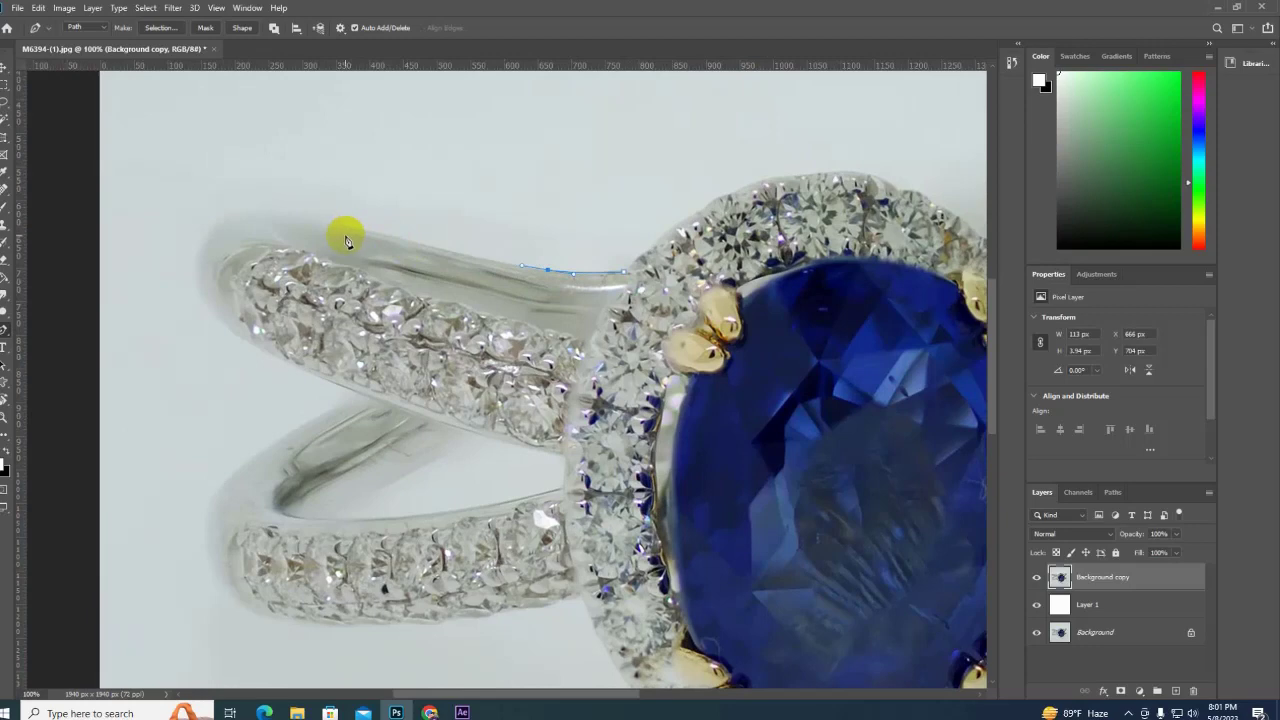
left_click_drag(327, 220, 256, 203)
left_click_drag(196, 258, 194, 311)
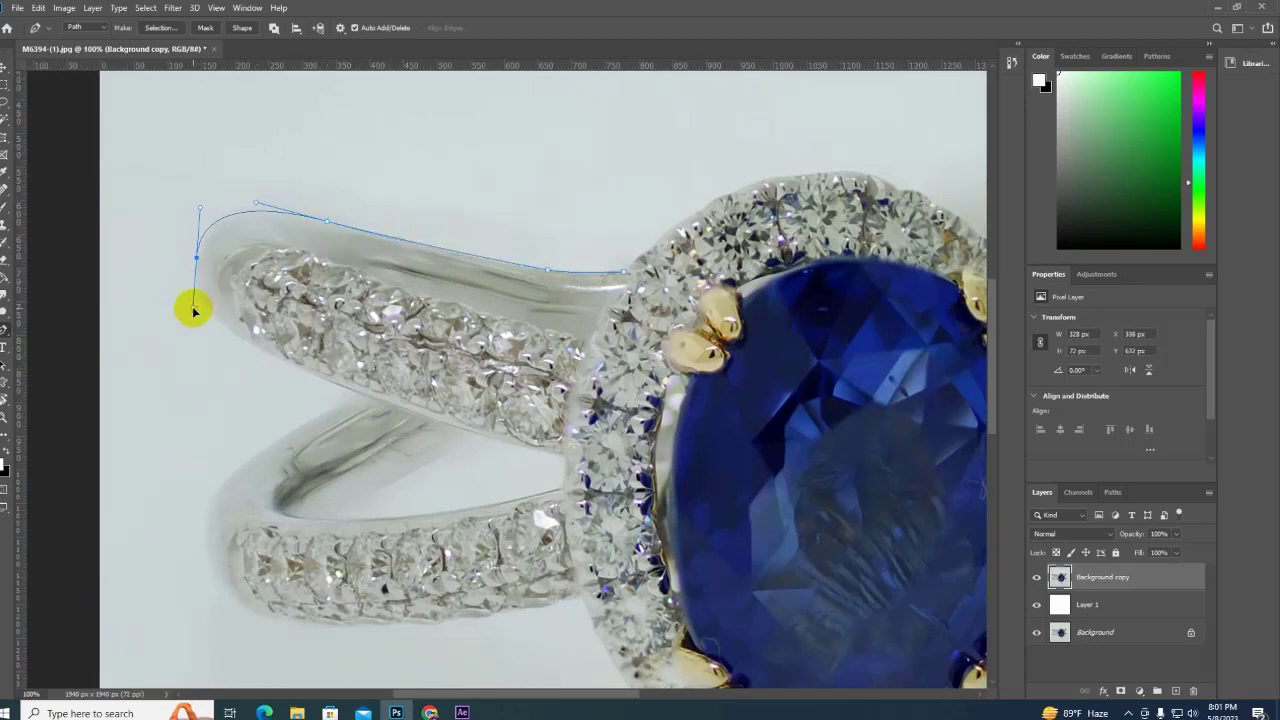
left_click_drag(318, 377, 423, 422)
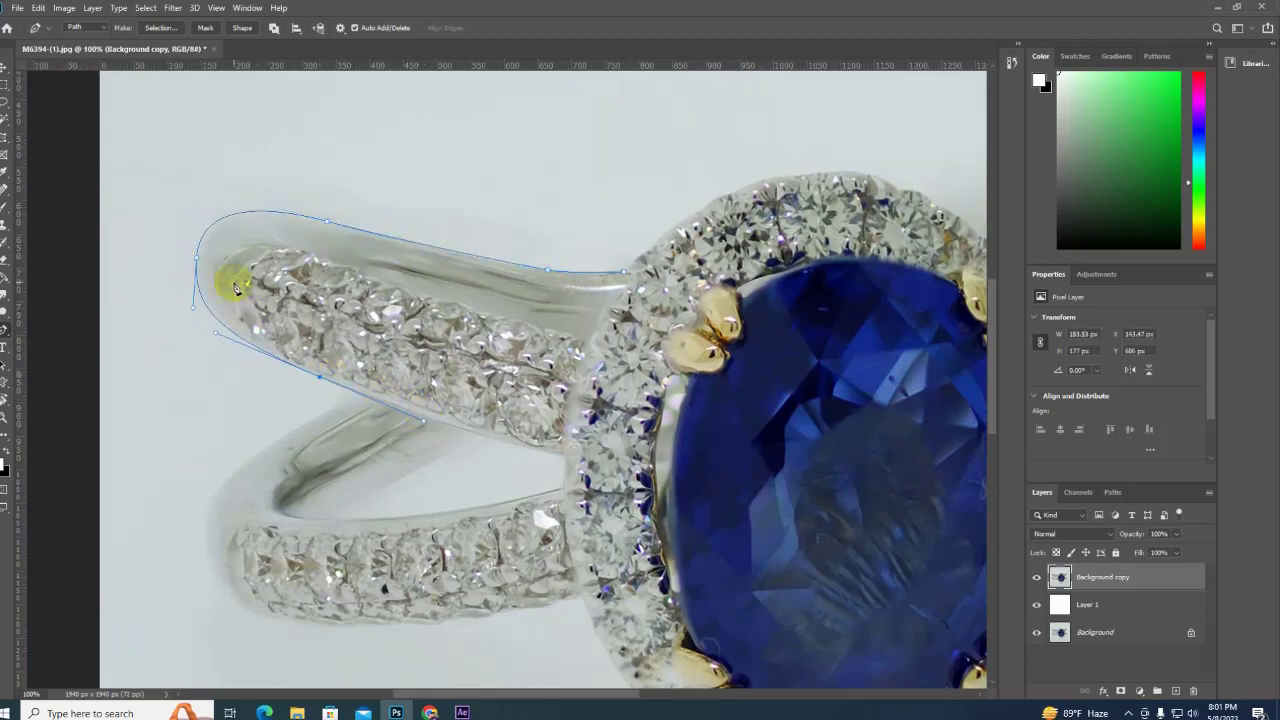
Continue the pen path along the lower band's edge.
scroll(337, 314, "down", 3)
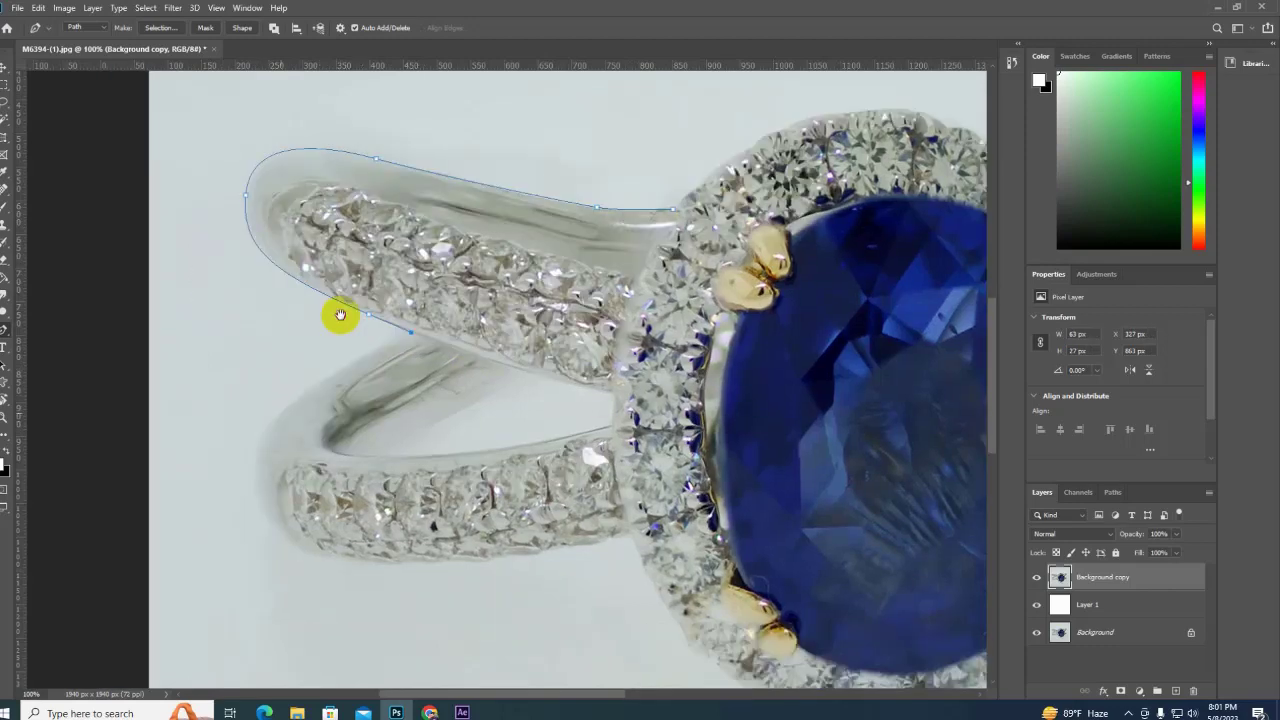
scroll(337, 314, "left", 2)
left_click_drag(323, 318, 306, 383)
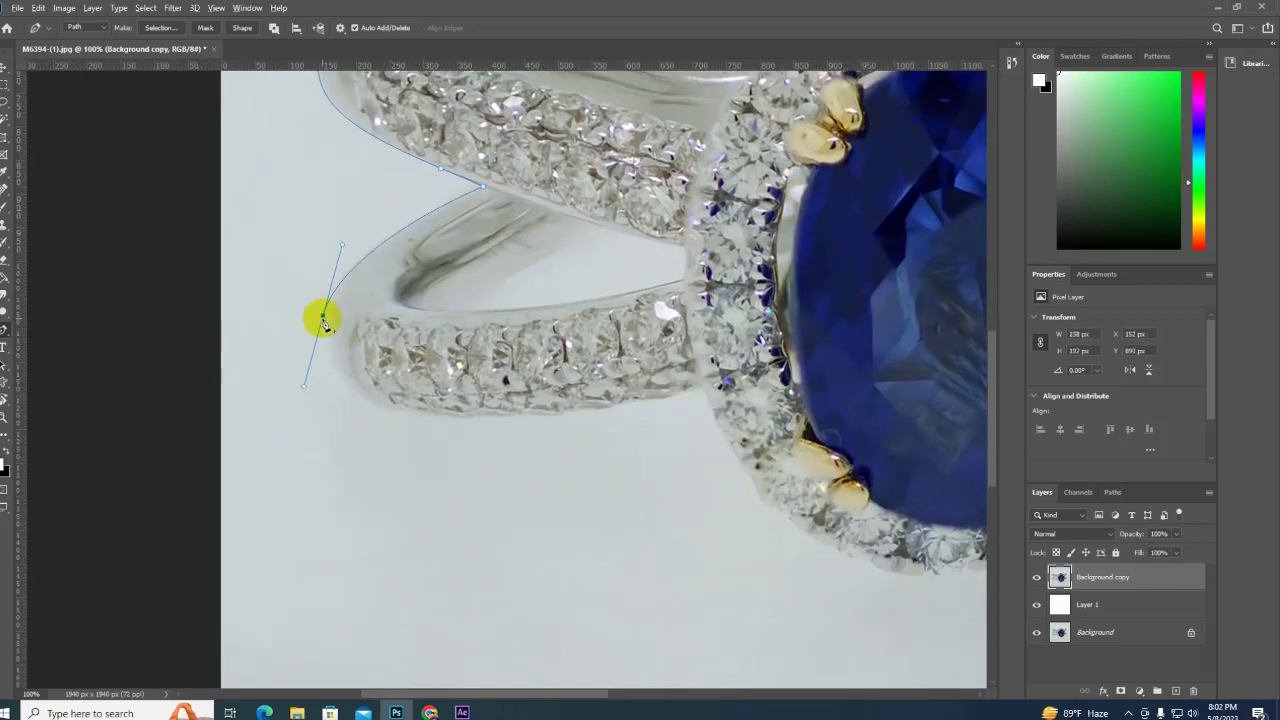
left_click_drag(399, 410, 490, 423)
mouse_move(565, 413)
left_mouse_down()
mouse_move(698, 392)
mouse_move(200, 277)
left_mouse_up()
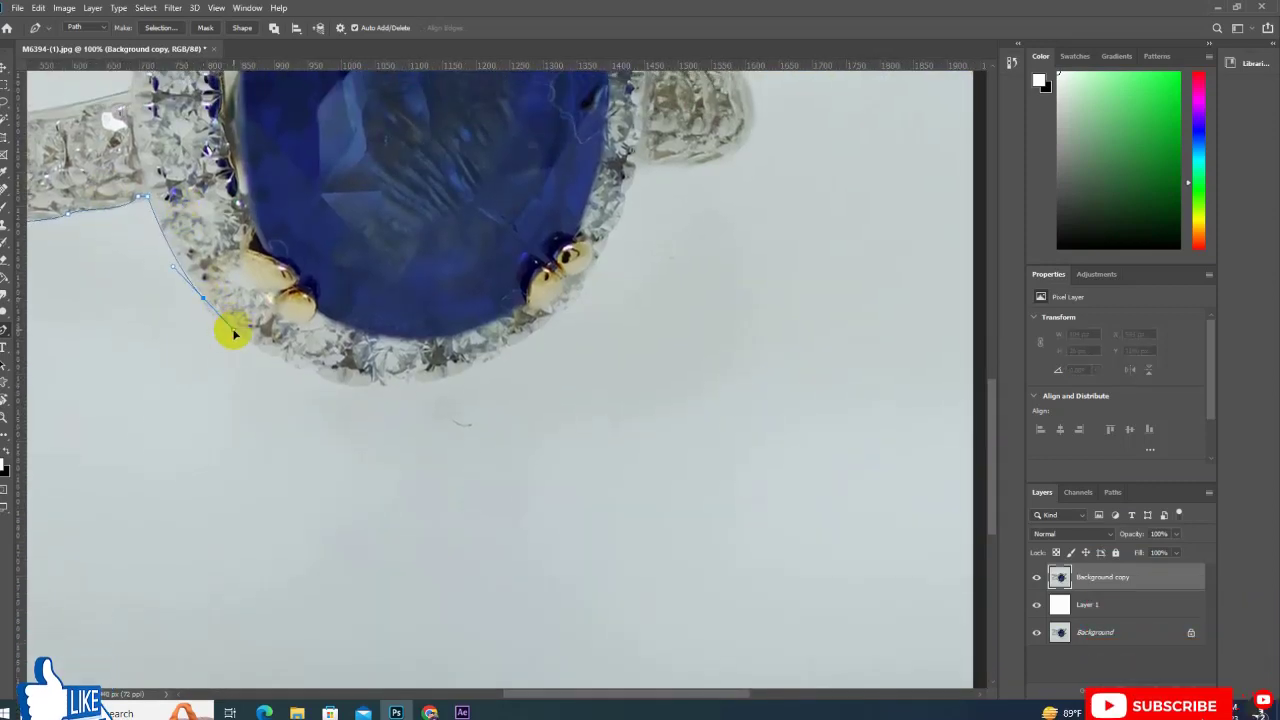
Extend the path under the stone, up the halo's right edge and around the right arm.
left_click_drag(631, 204, 603, 314)
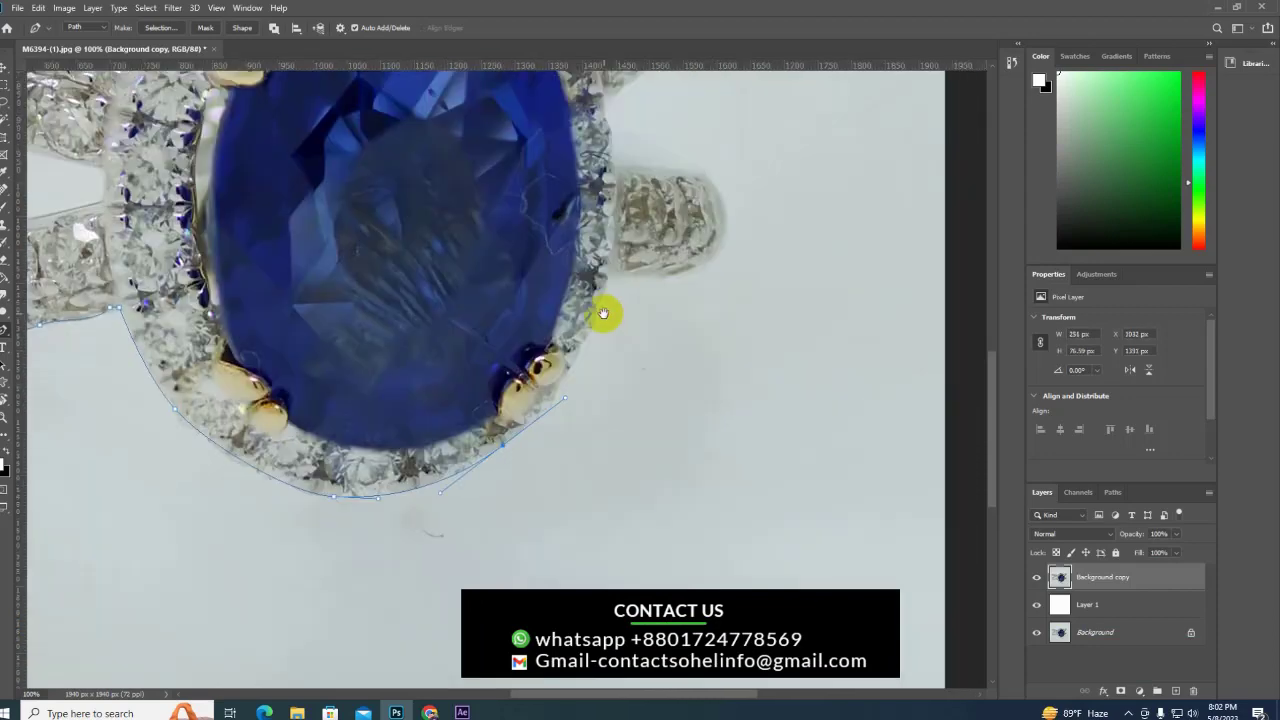
left_click_drag(607, 270, 614, 287)
left_click(725, 240)
left_click(740, 198)
left_click(615, 162)
left_click(573, 158)
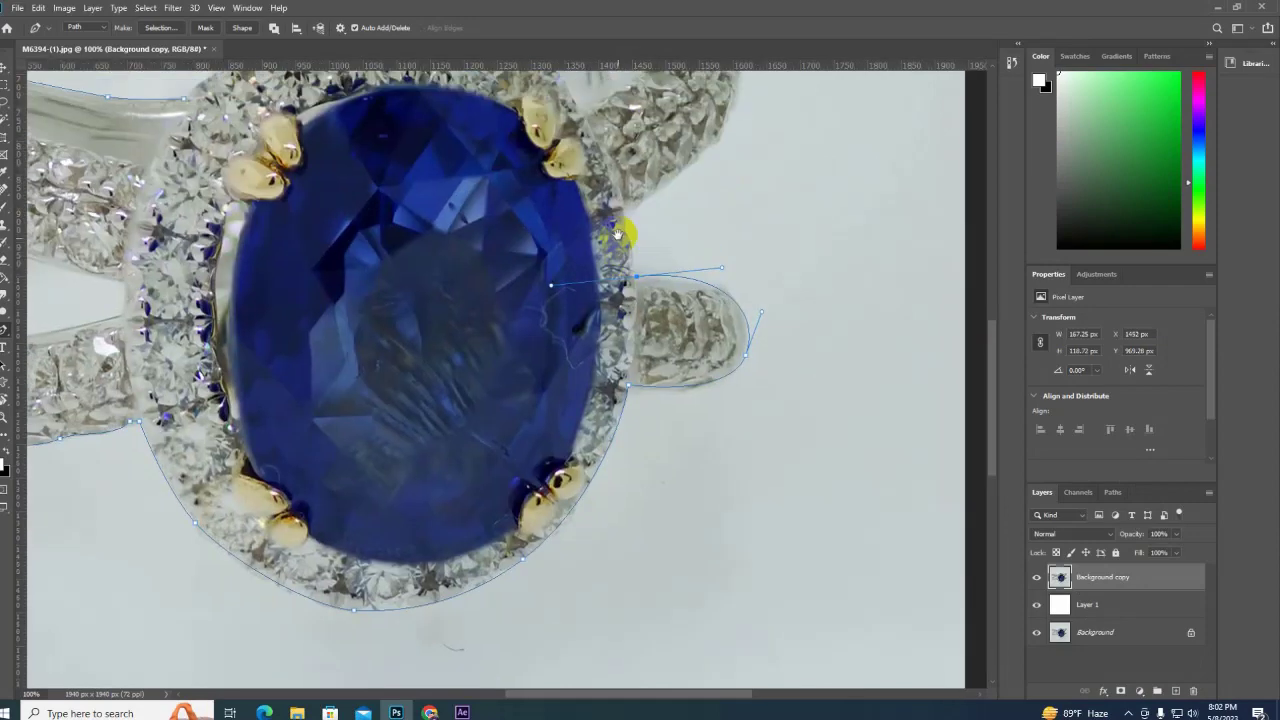
Trace around the upper right arm's tip, along the ring's top and down the halo's left edge.
left_click_drag(628, 165, 640, 363)
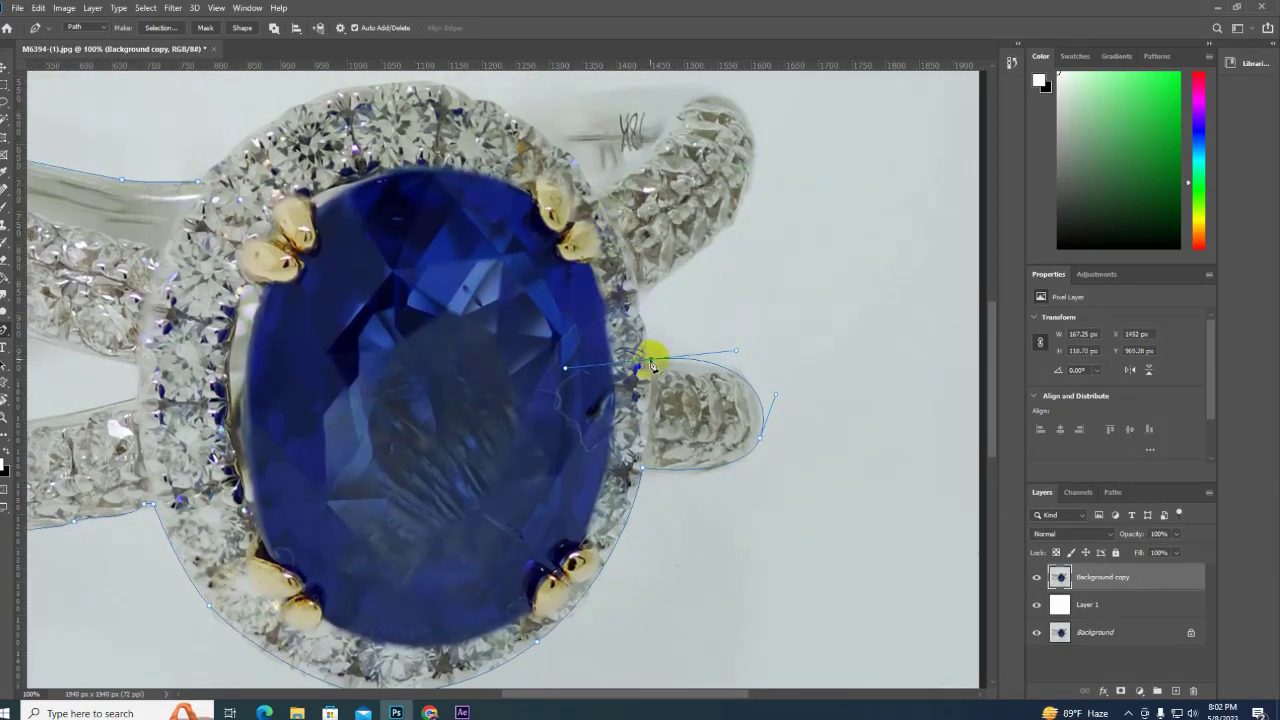
left_click(633, 293)
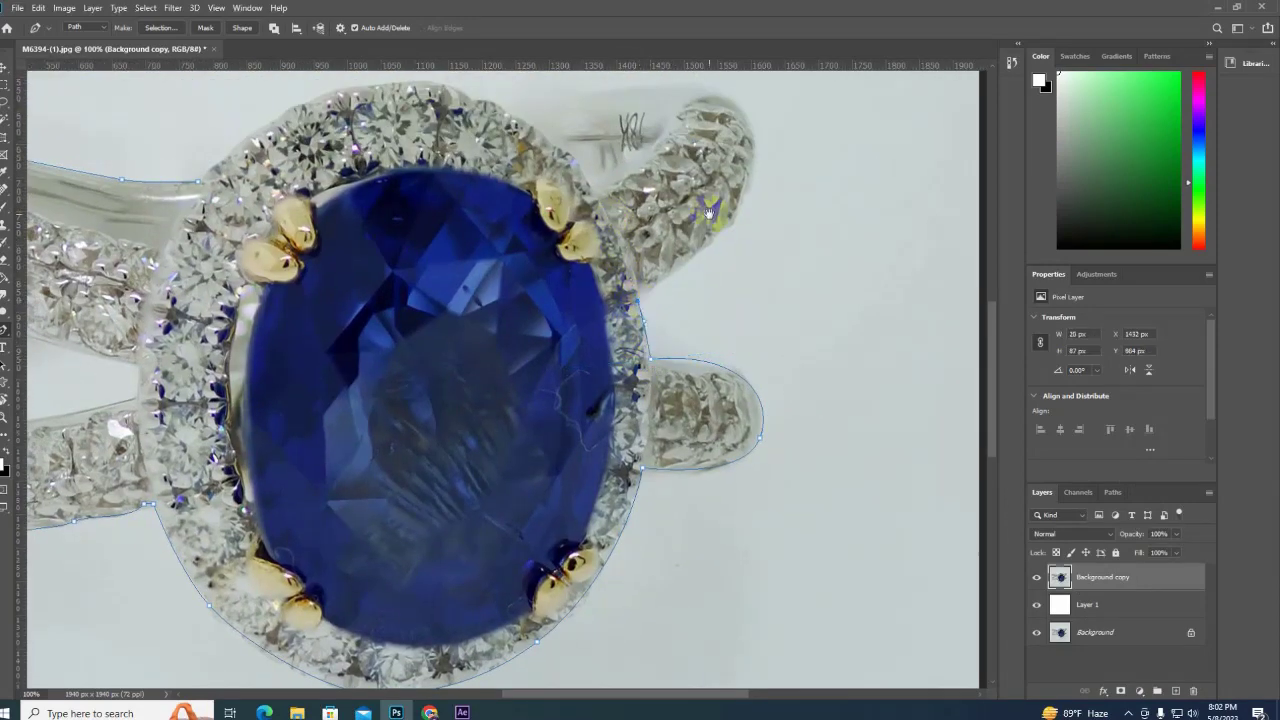
left_click_drag(708, 212, 641, 292)
left_click_drag(685, 235, 686, 157)
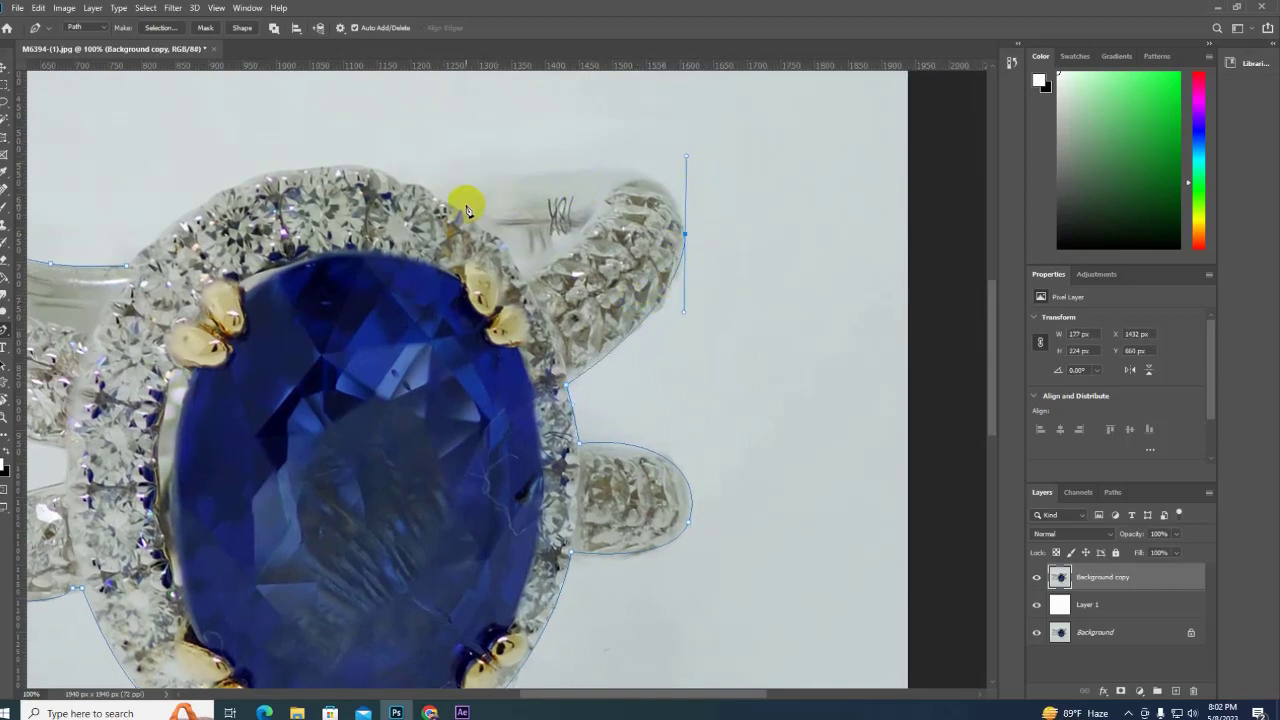
left_click_drag(438, 195, 323, 230)
left_click(416, 187)
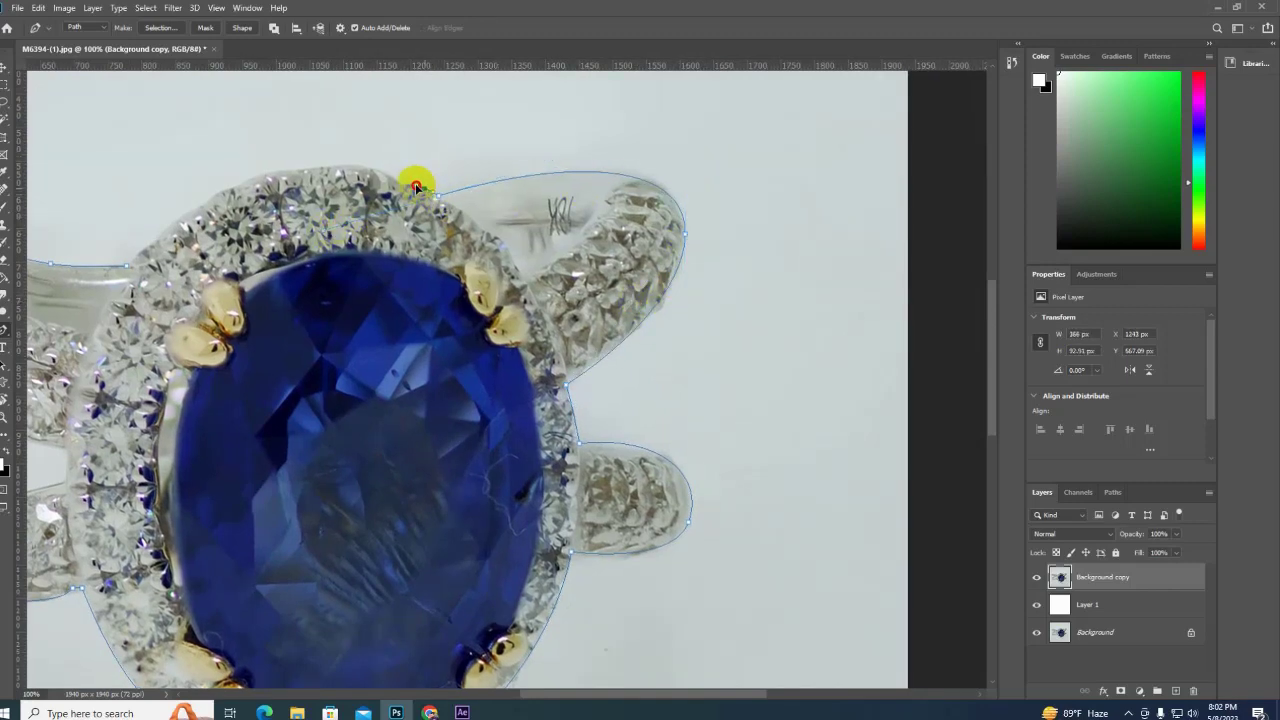
left_click_drag(218, 181, 360, 171)
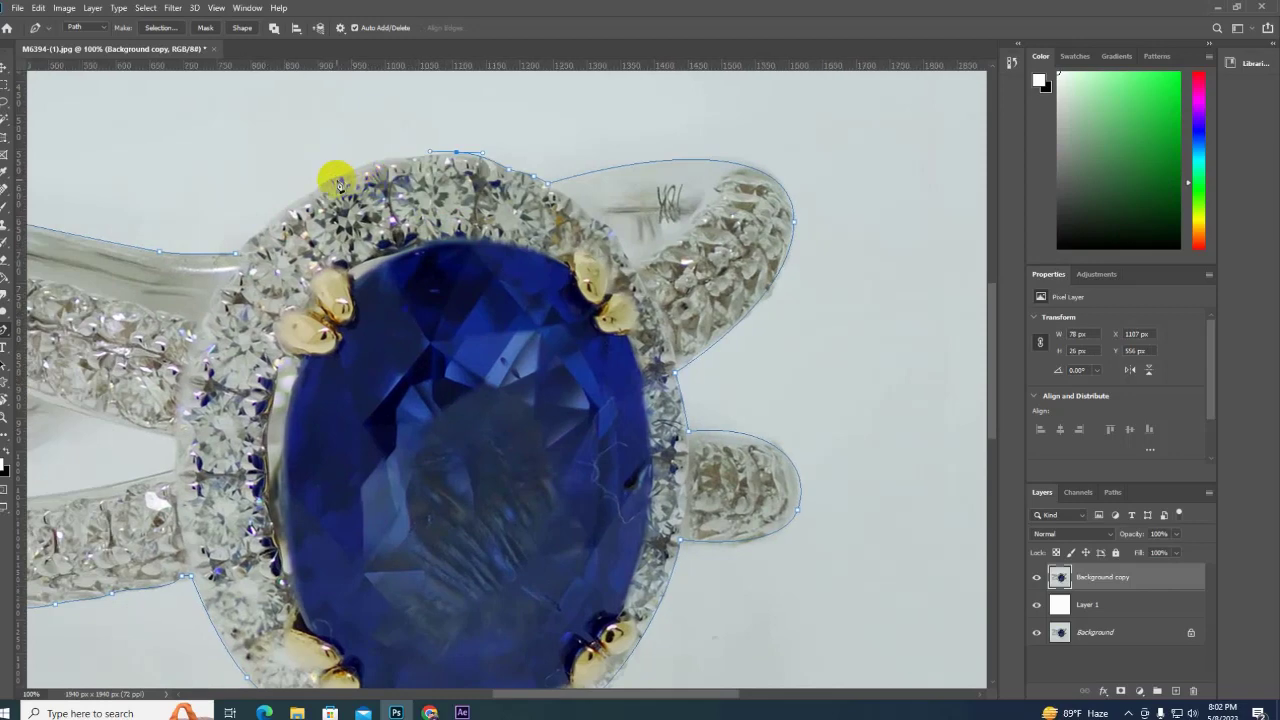
left_click(254, 238)
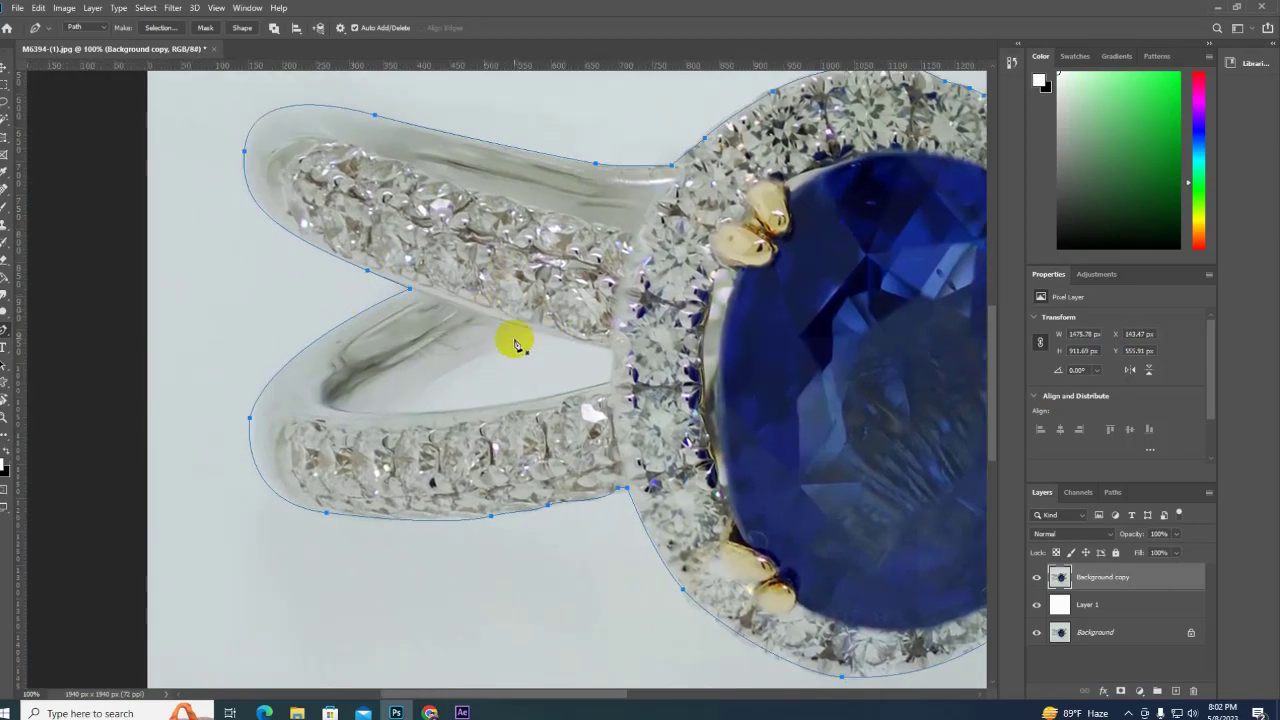
Outline the gap between the bands and the small opening by the upper right arm, then fit the image on screen.
left_click(518, 333)
left_click(370, 410)
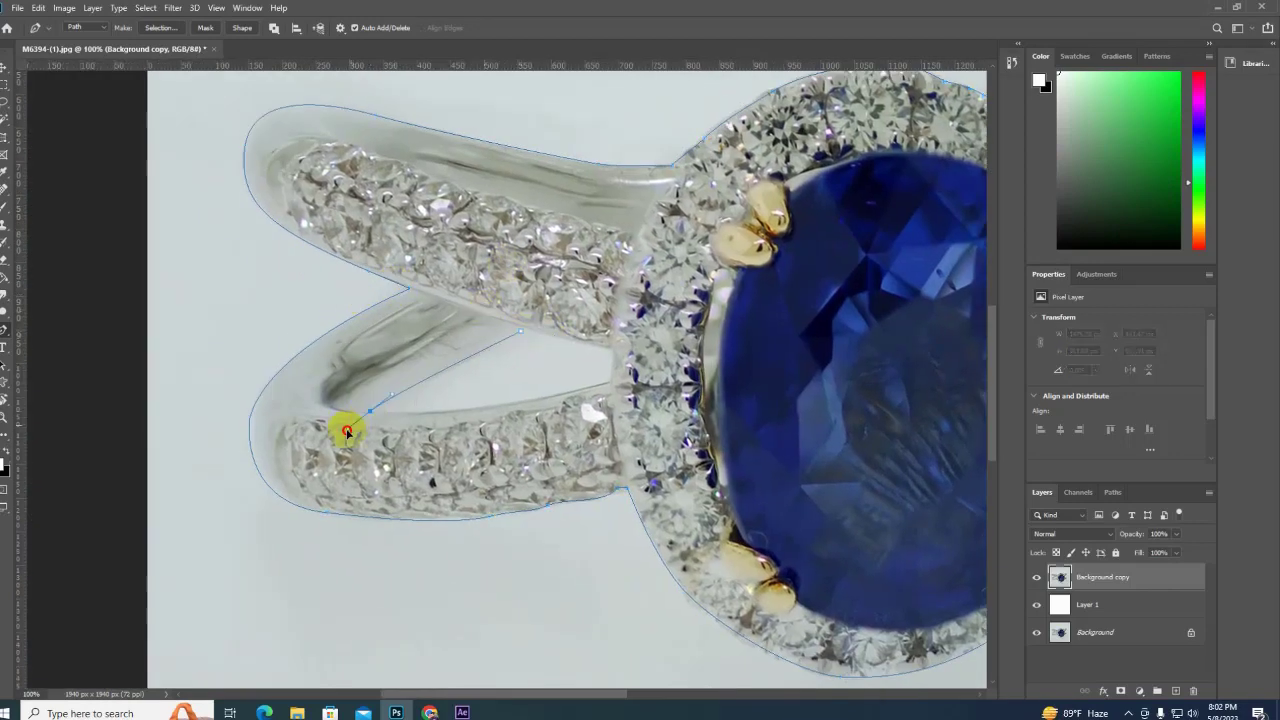
left_click(609, 380)
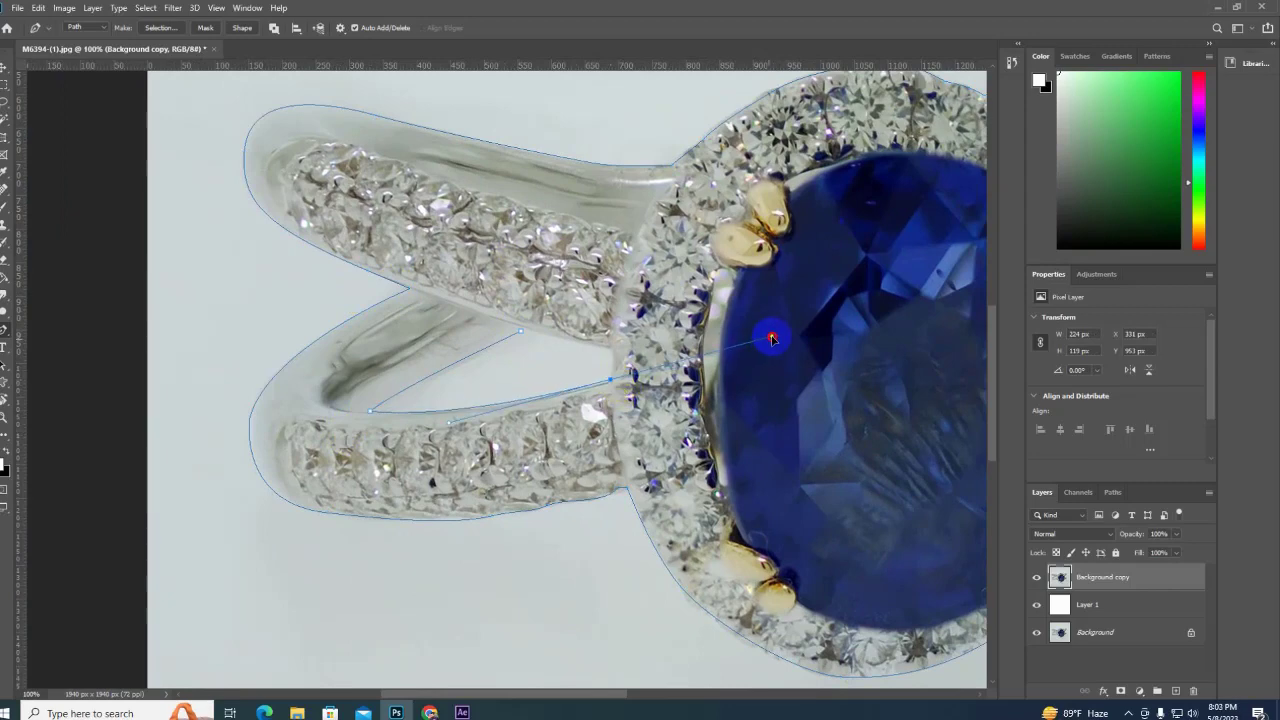
left_click(608, 348)
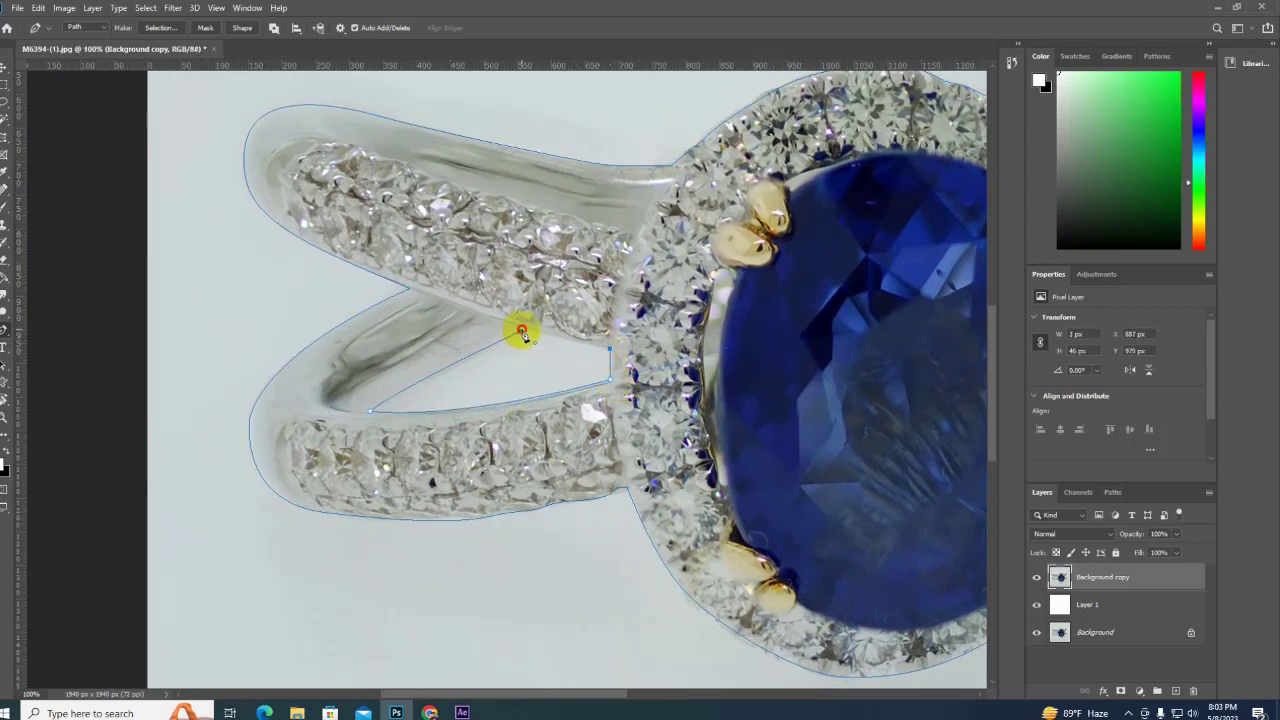
left_click(522, 333)
left_click(560, 310)
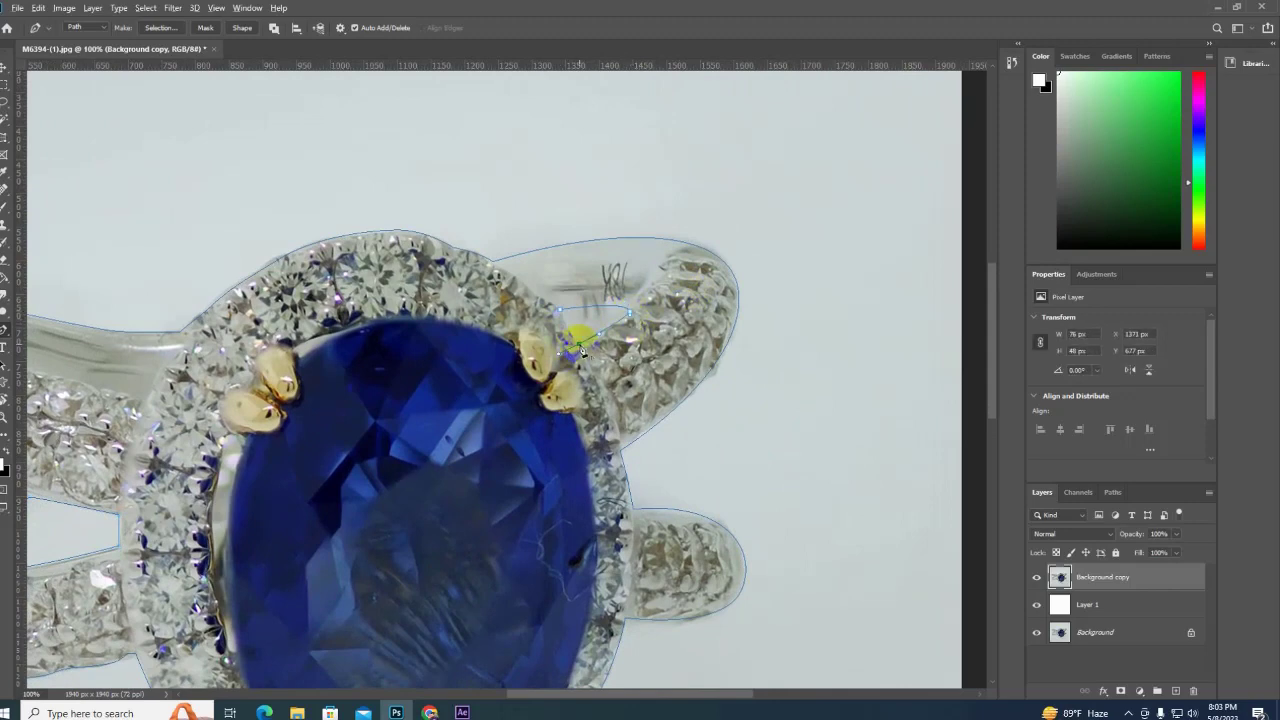
scroll(480, 318, "left", 5)
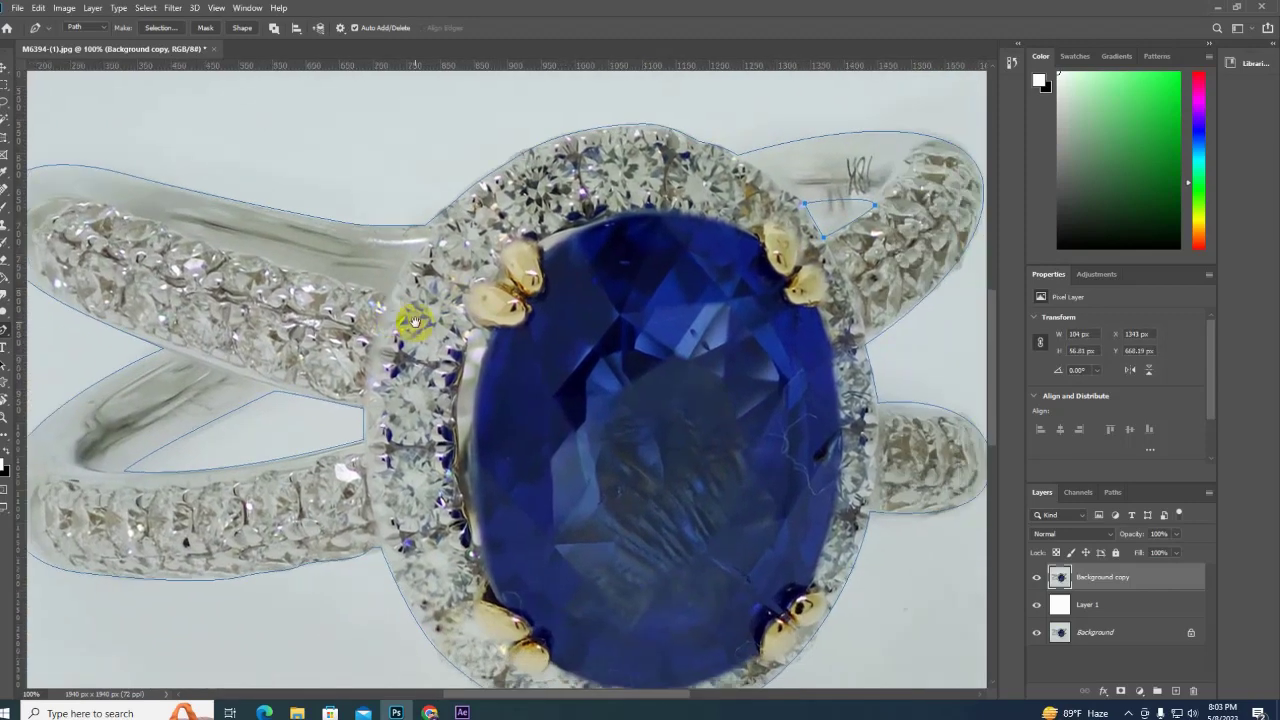
key("ctrl+0")
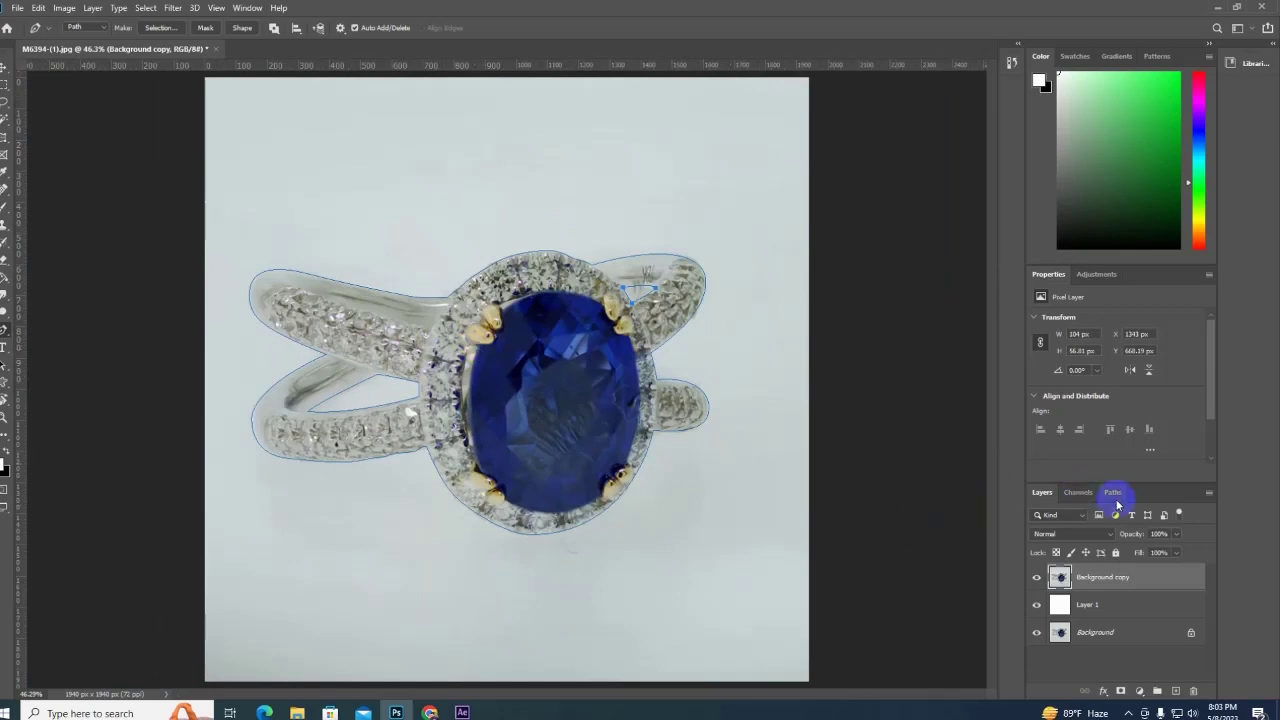
Save the traced outline as Path 1 and turn it into a selection.
left_click(1113, 492)
left_click(1209, 492)
left_click(1205, 284)
left_click(707, 216)
right_click(542, 290)
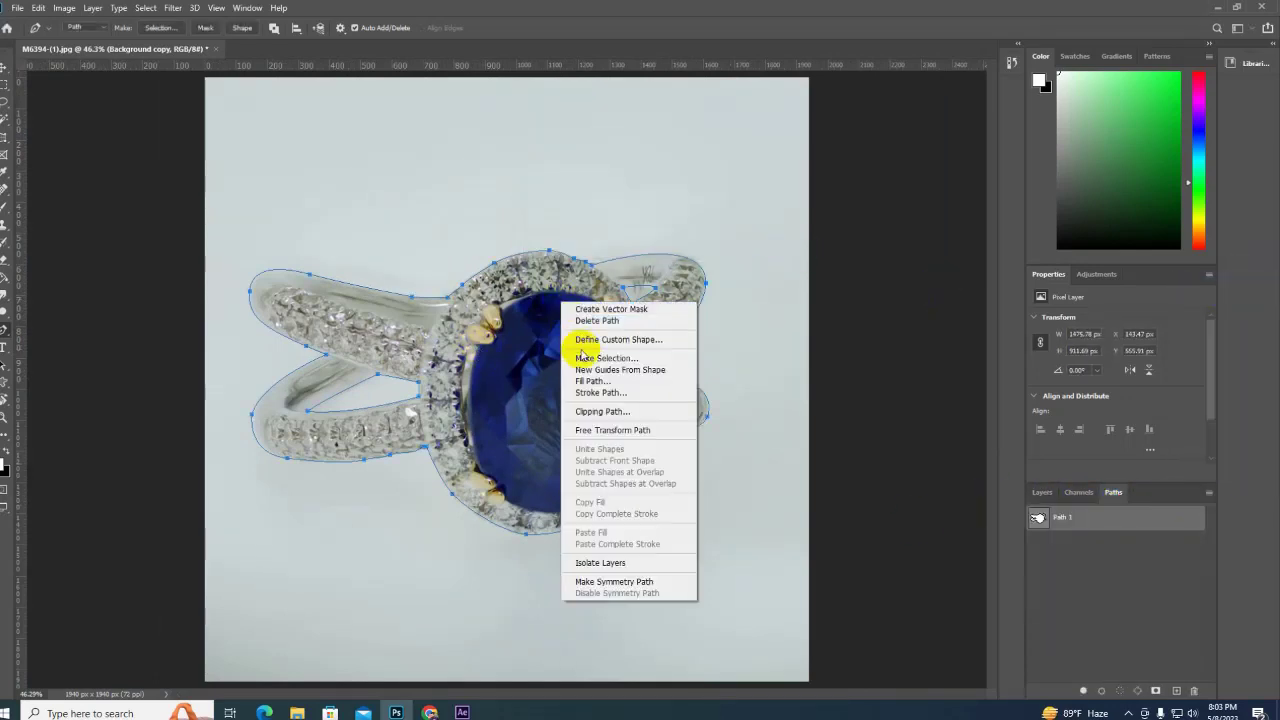
left_click(585, 345)
left_click(700, 192)
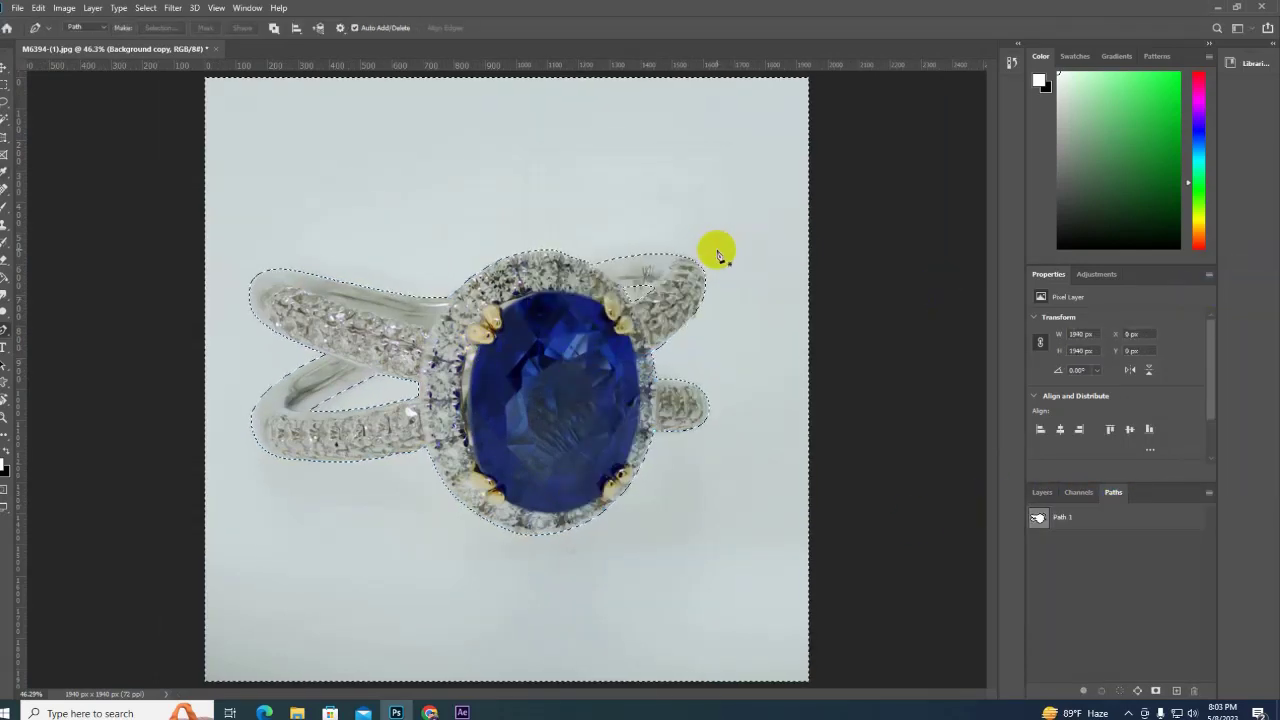
Fill everything outside the ring with white and deselect.
key("ctrl+shift+i")
key("alt+BackSpace")
key("ctrl+d")
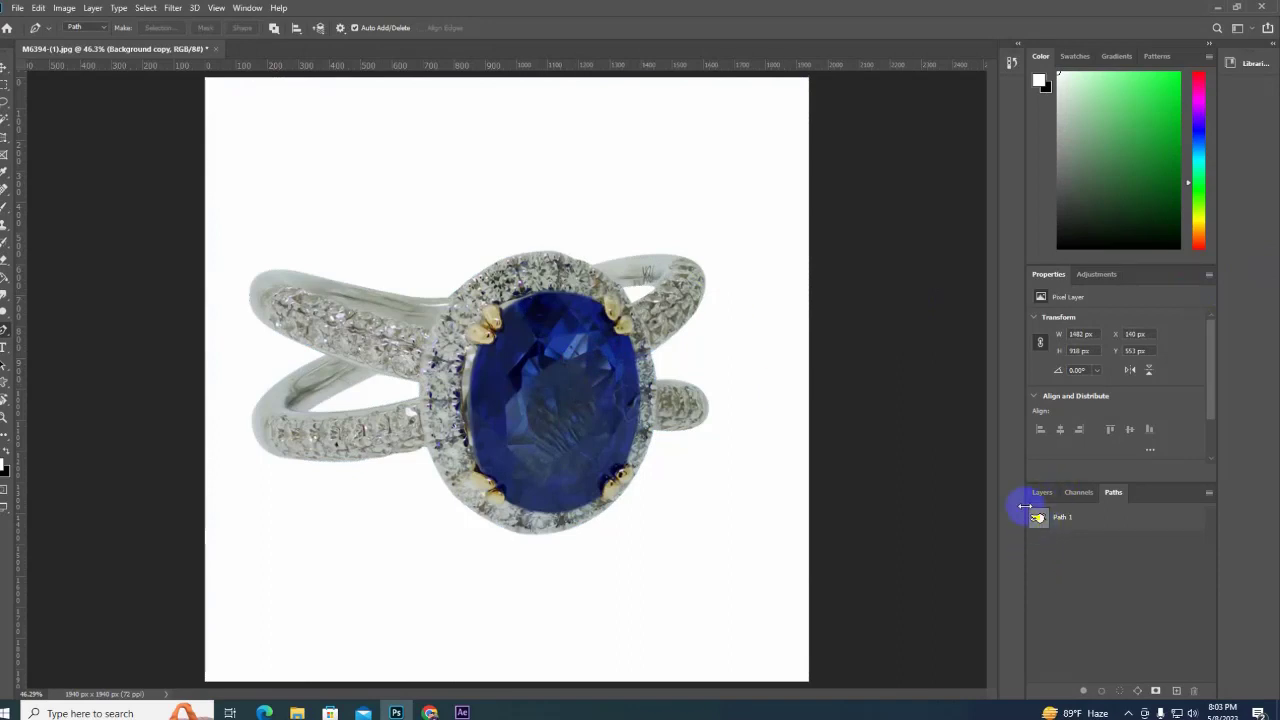
left_click(1042, 492)
Brighten the ring slightly with a Brightness/Contrast adjustment and merge it down.
left_click(1096, 274)
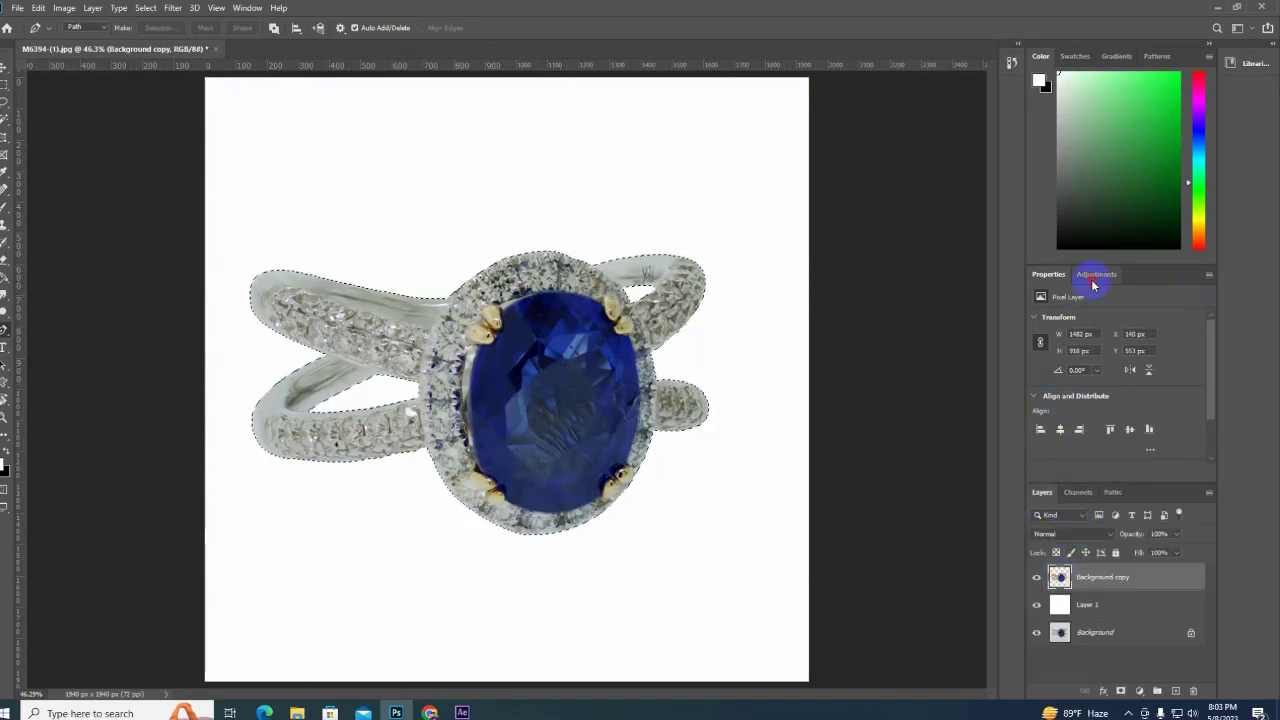
left_click(1040, 310)
left_click_drag(1116, 355, 1124, 359)
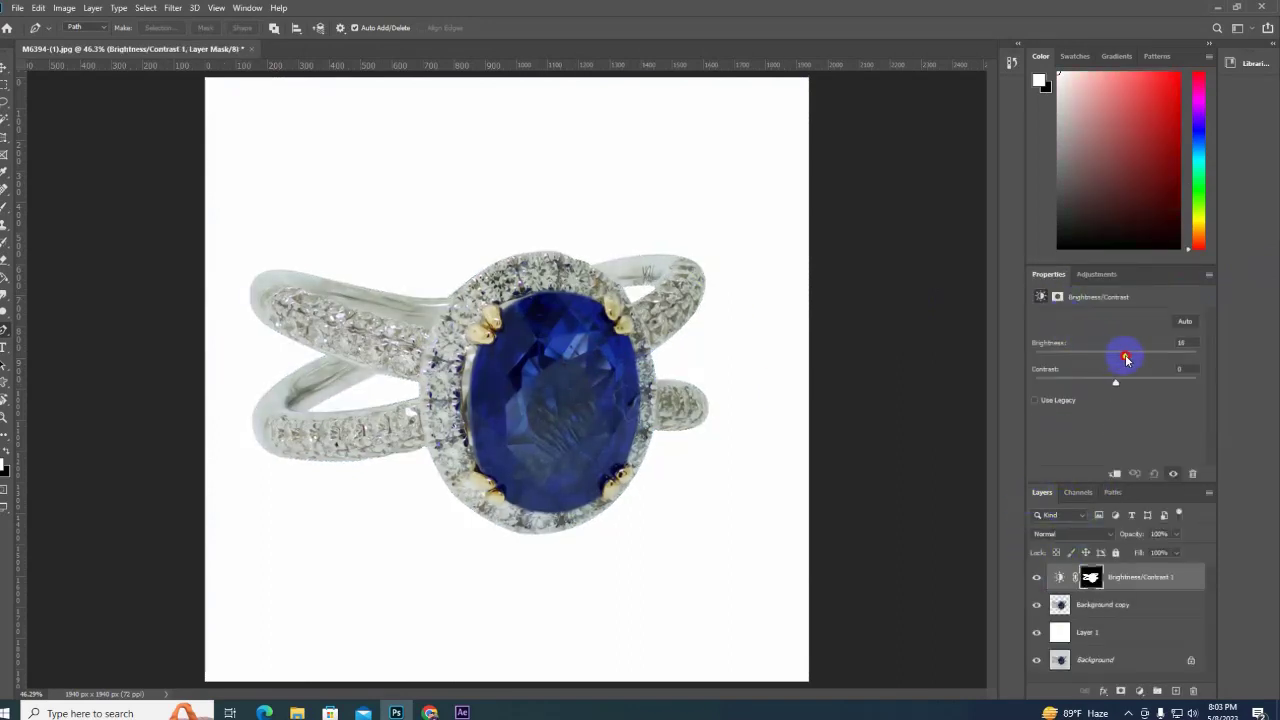
key("ctrl+e")
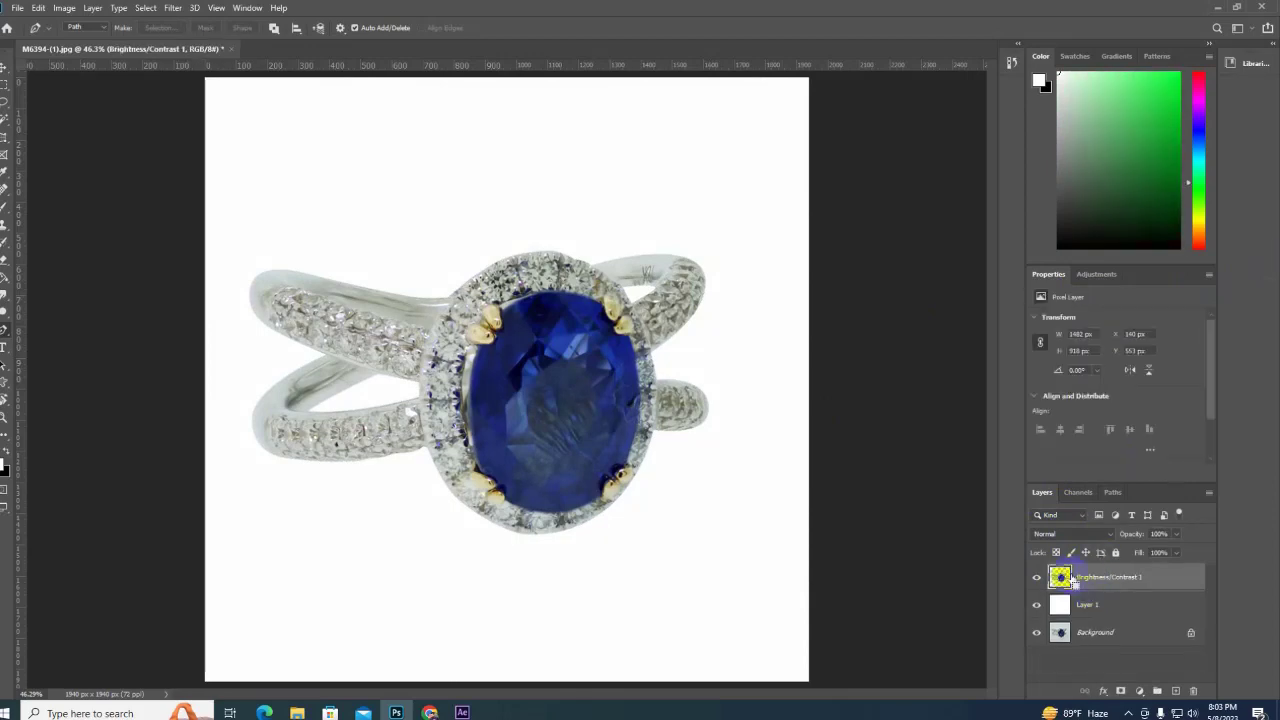
key("ctrl+plus")
Trace a closed pen path around the sapphire, starting at its upper-left prong.
key("ctrl+plus")
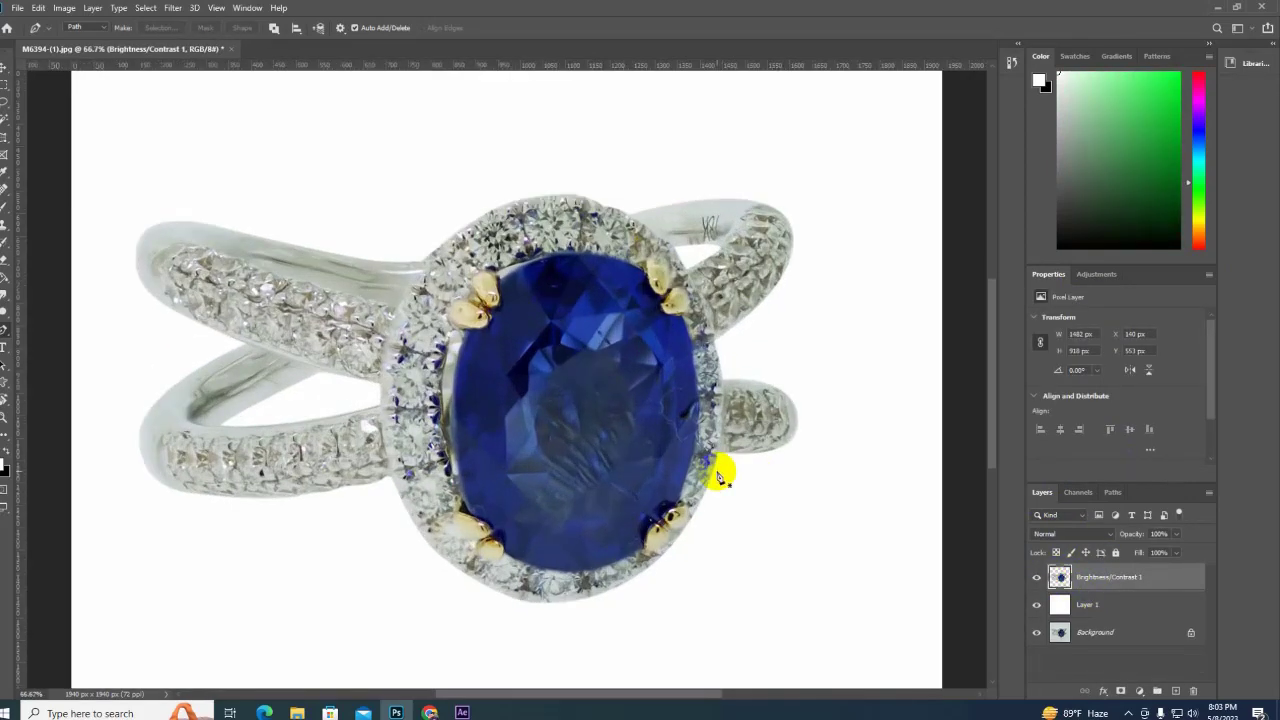
key("ctrl+plus")
key("ctrl+plus")
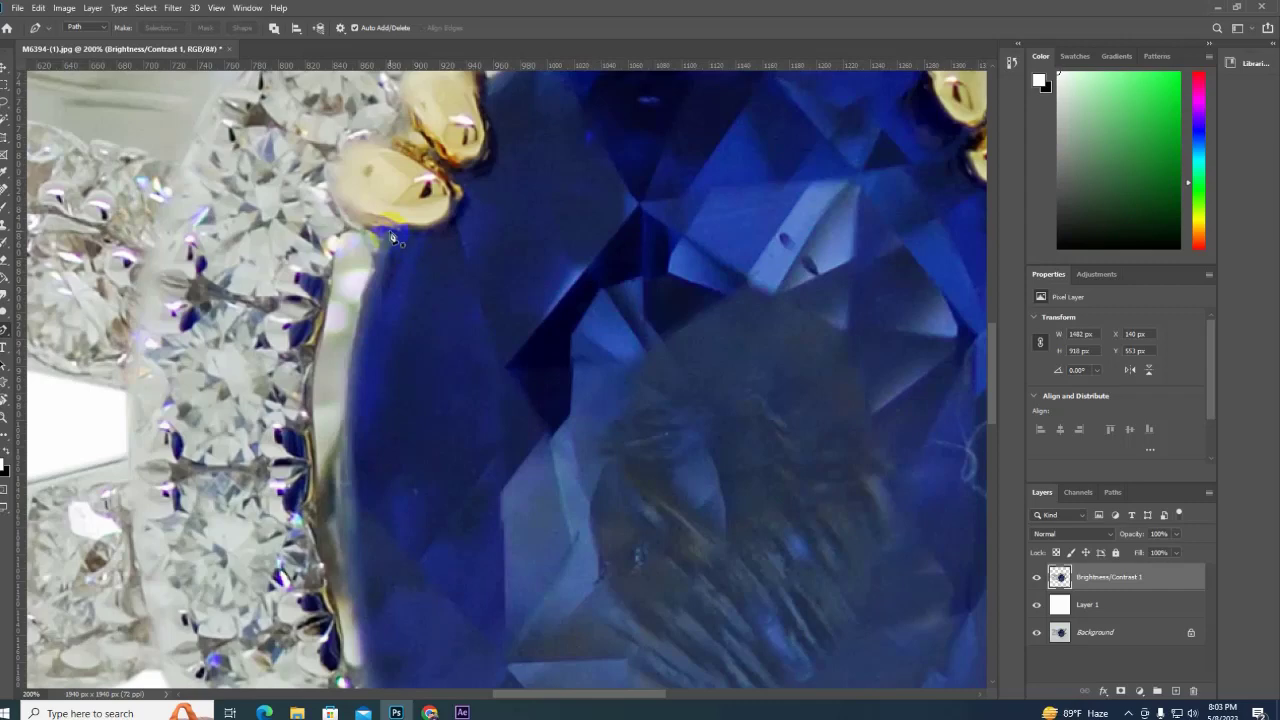
left_click(429, 158)
left_click_drag(400, 248, 443, 232)
left_click_drag(365, 321, 373, 281)
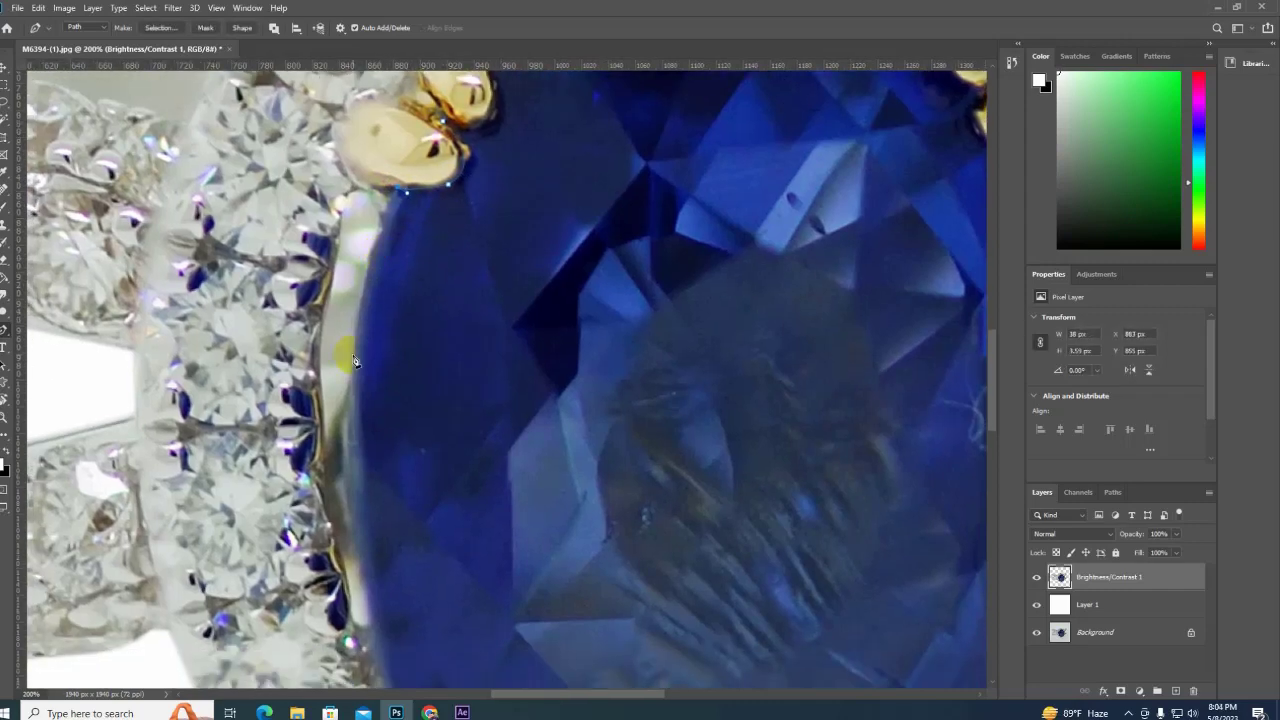
left_click_drag(337, 460, 363, 335)
key("ctrl+minus")
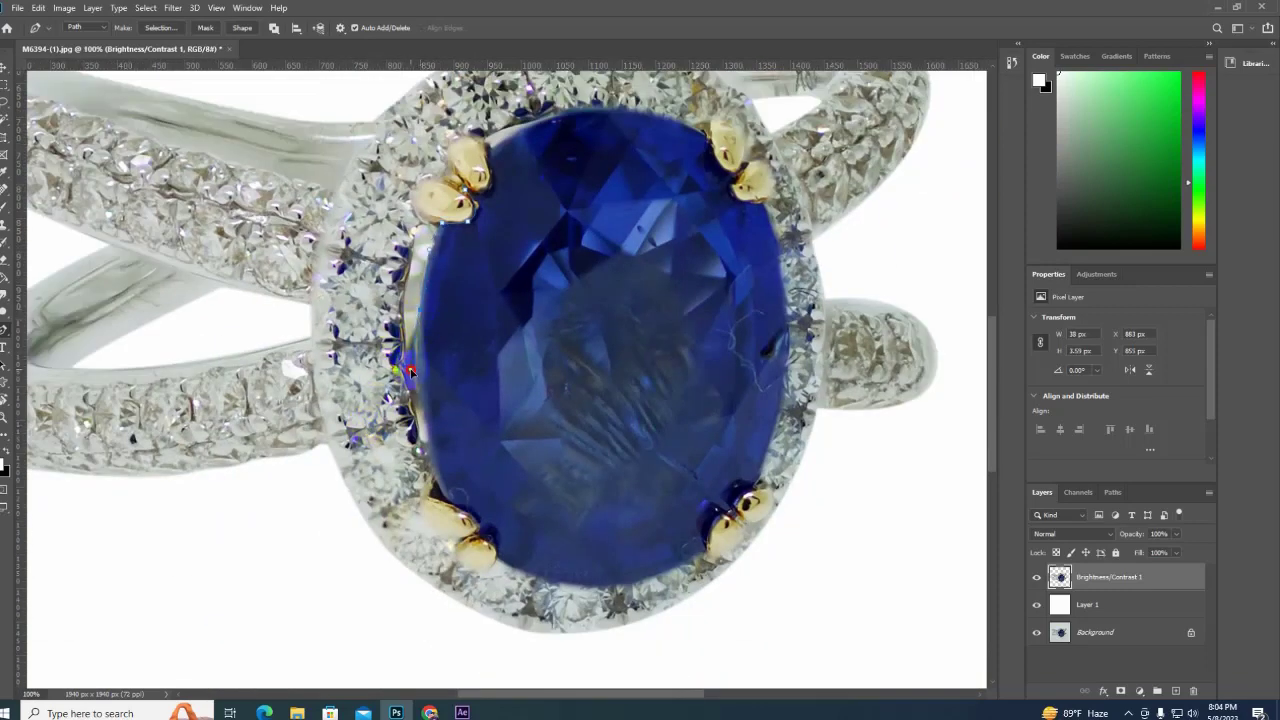
scroll(421, 321, "down", 3)
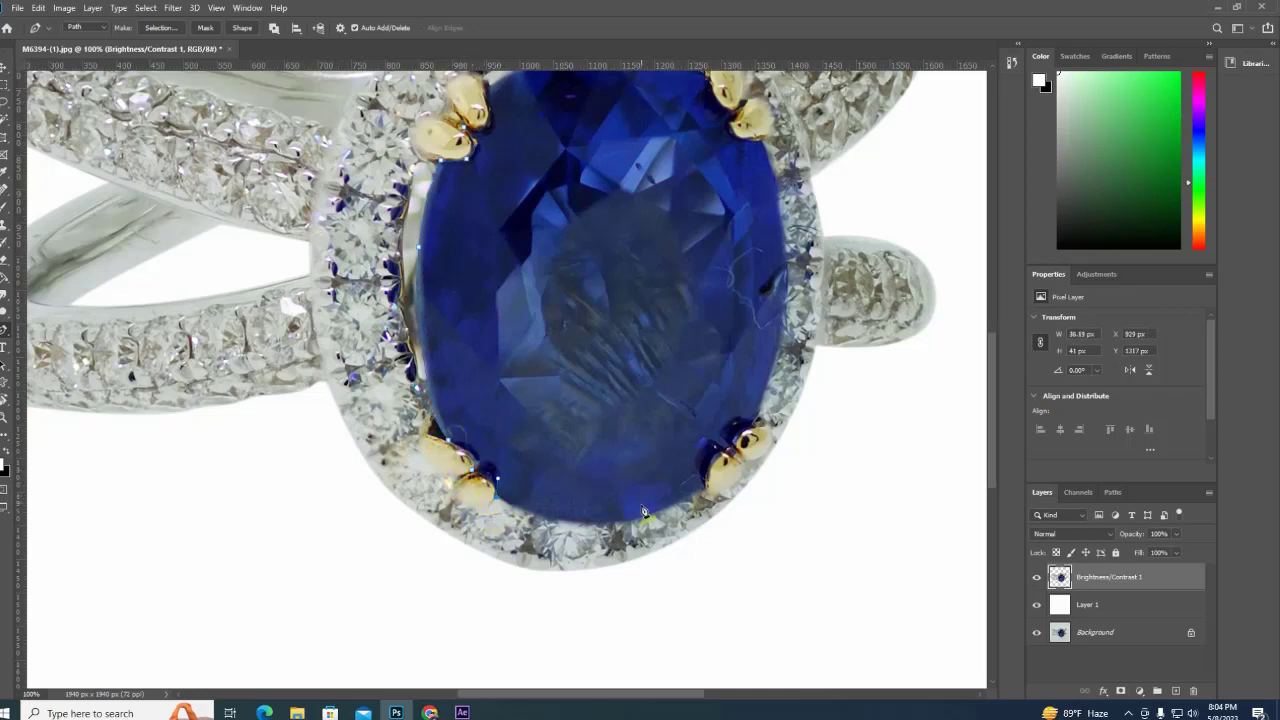
left_click_drag(705, 490, 823, 421)
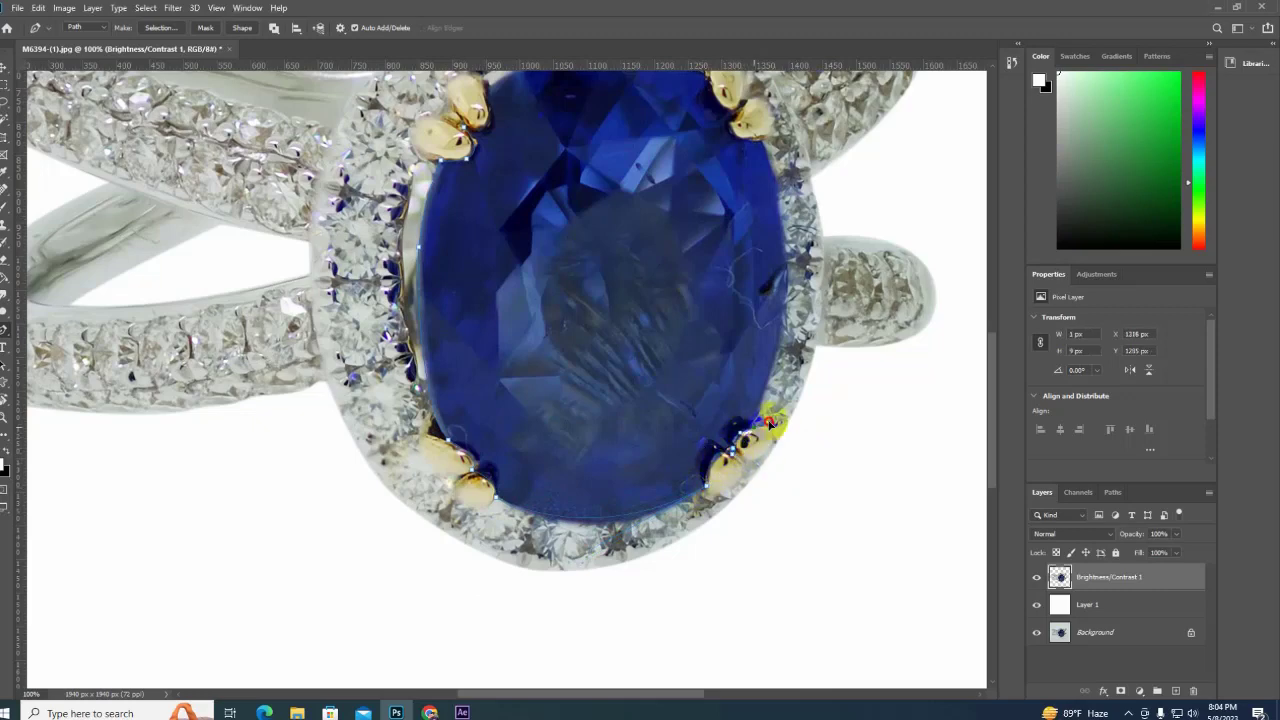
scroll(757, 435, "up", 2)
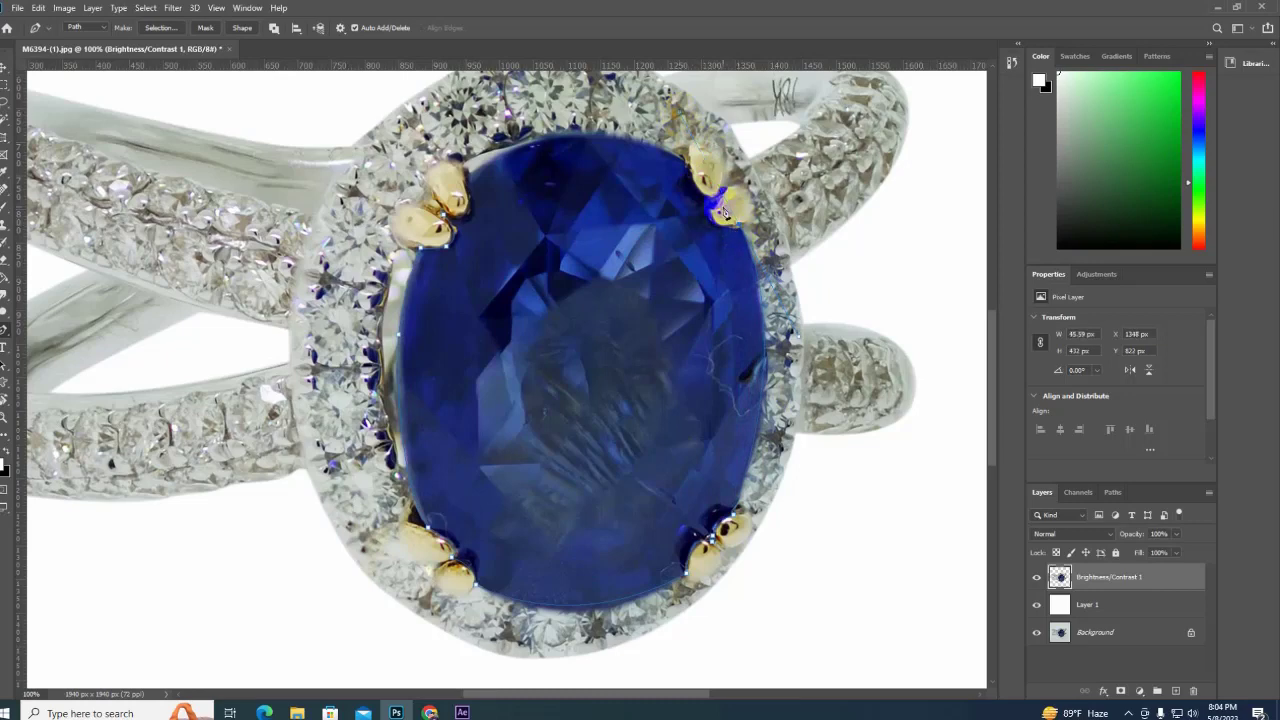
left_click_drag(729, 172, 710, 205)
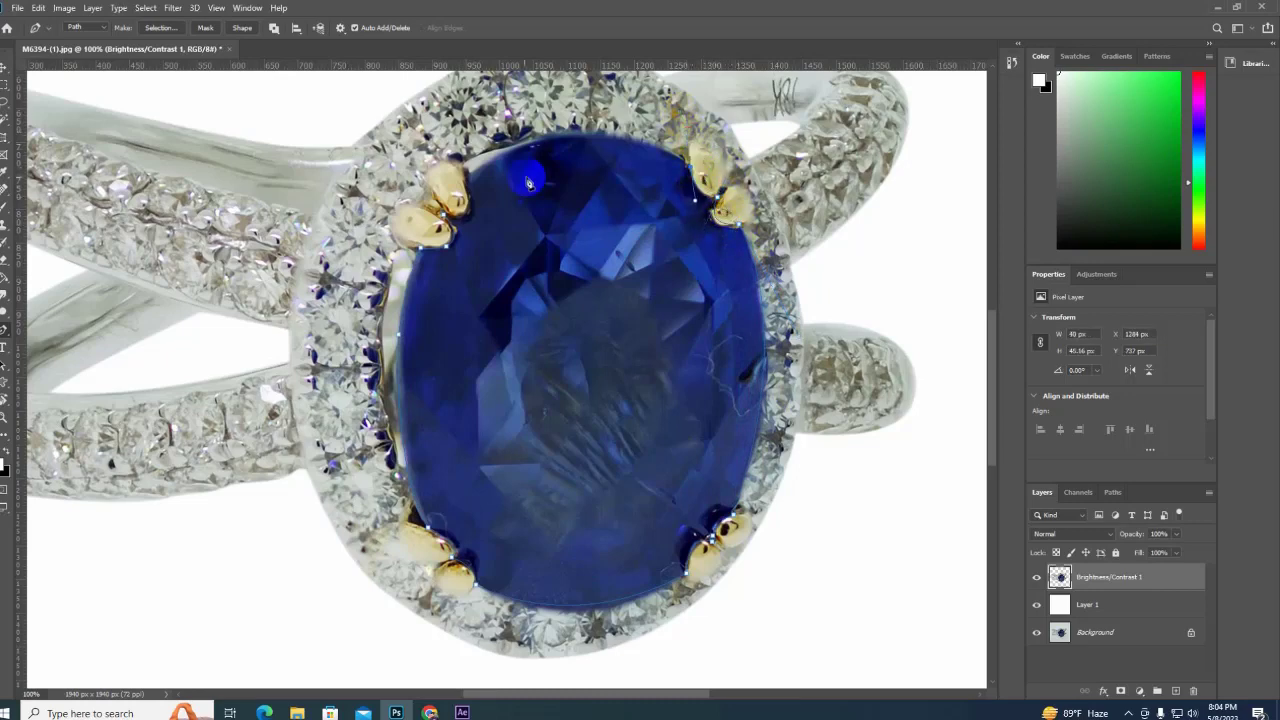
left_click_drag(462, 172, 310, 240)
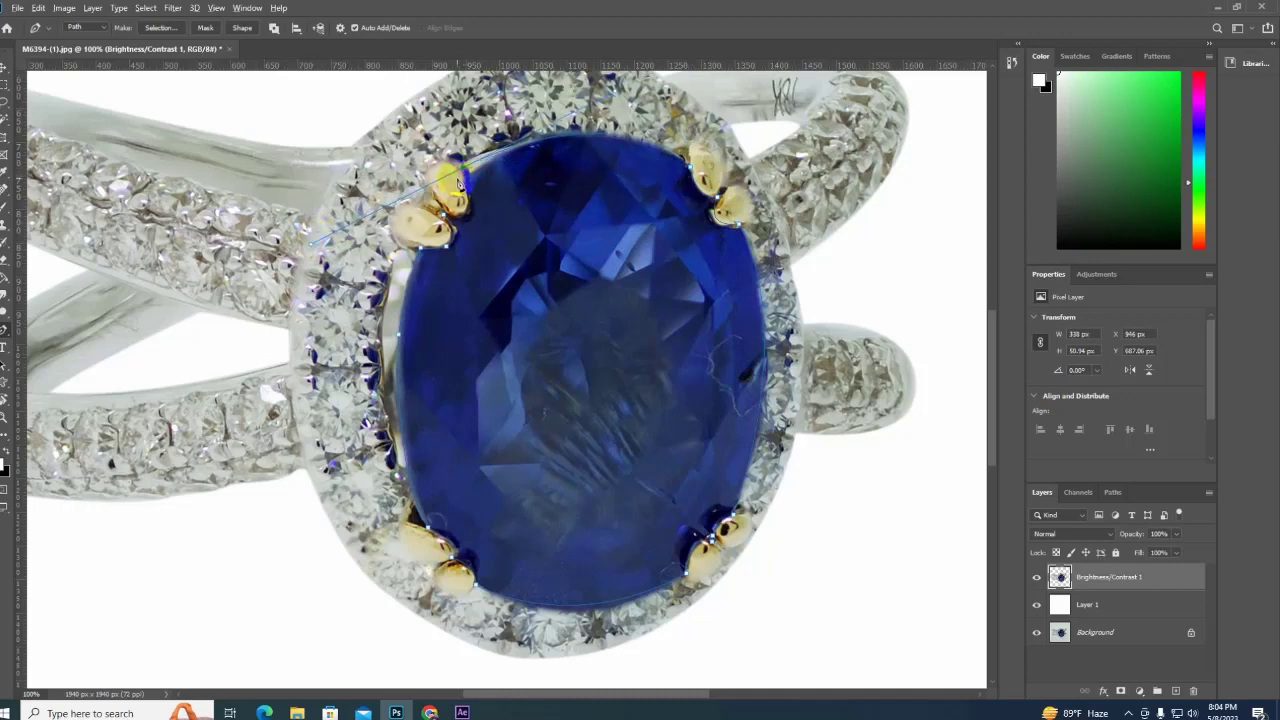
left_click_drag(466, 208, 441, 220)
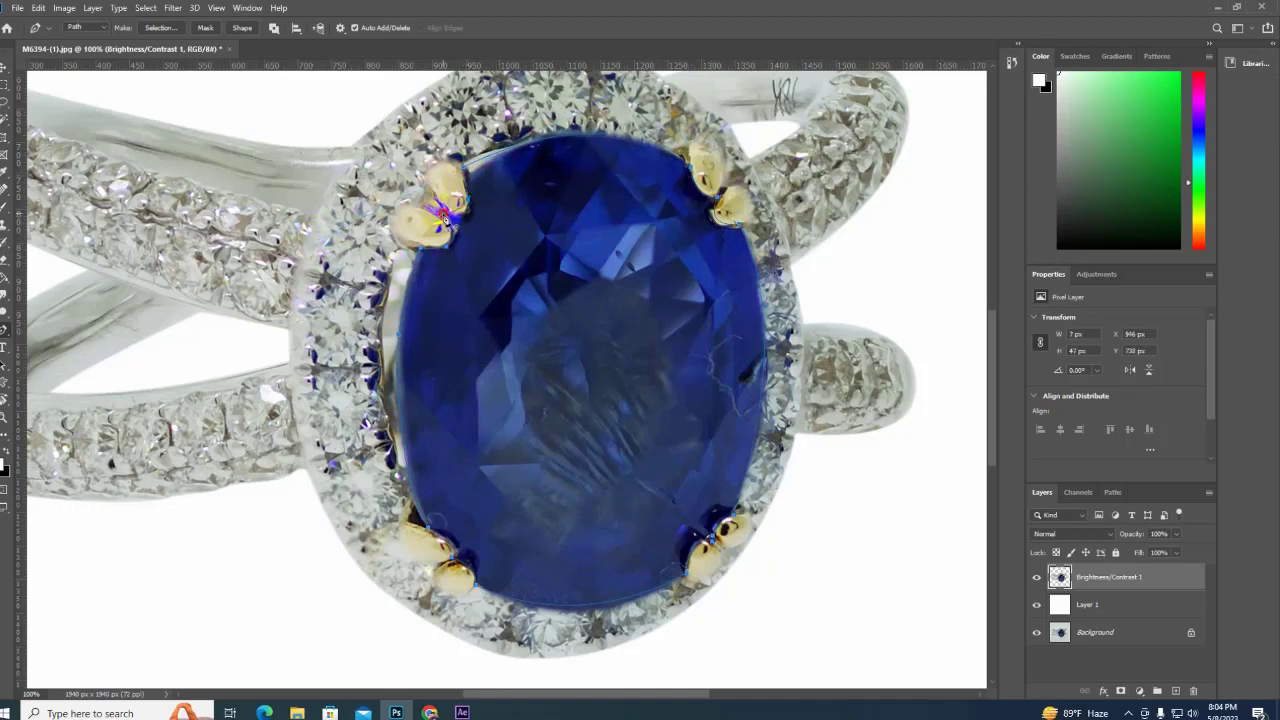
Make a selection from the stone path and copy the sapphire onto Layer 2.
right_click(546, 235)
left_click(647, 398)
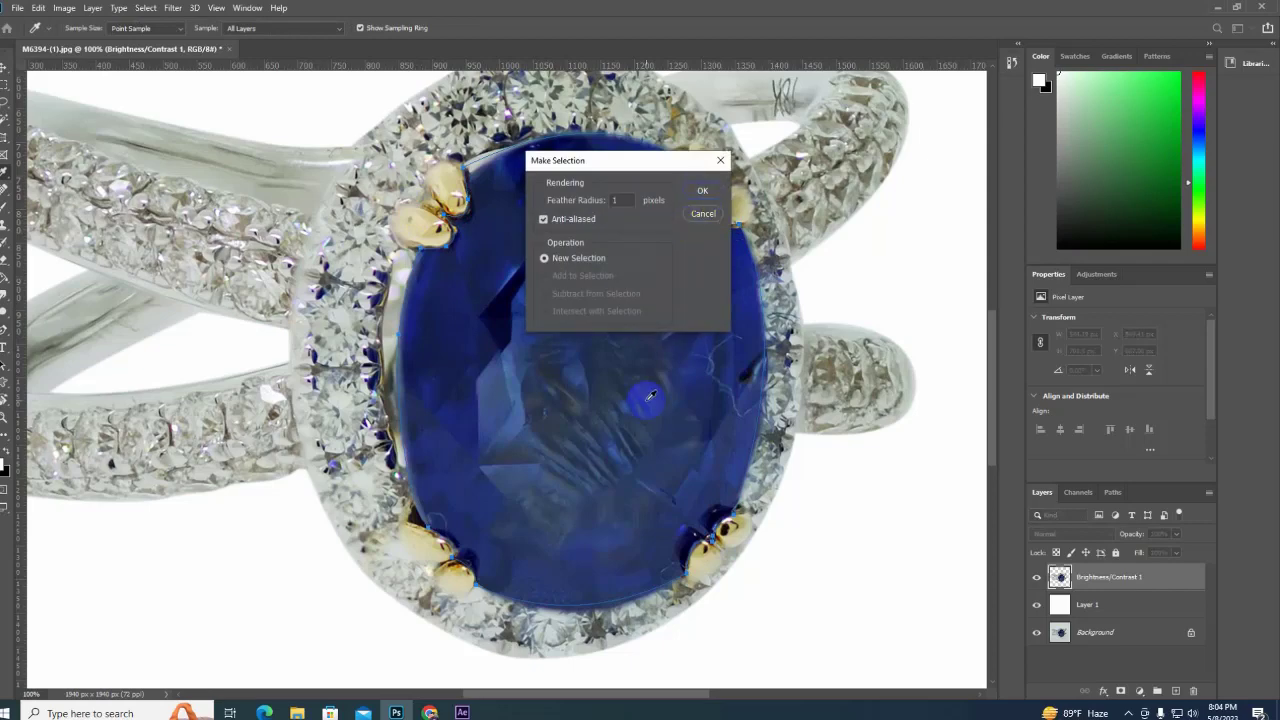
key("Return")
key("ctrl+j")
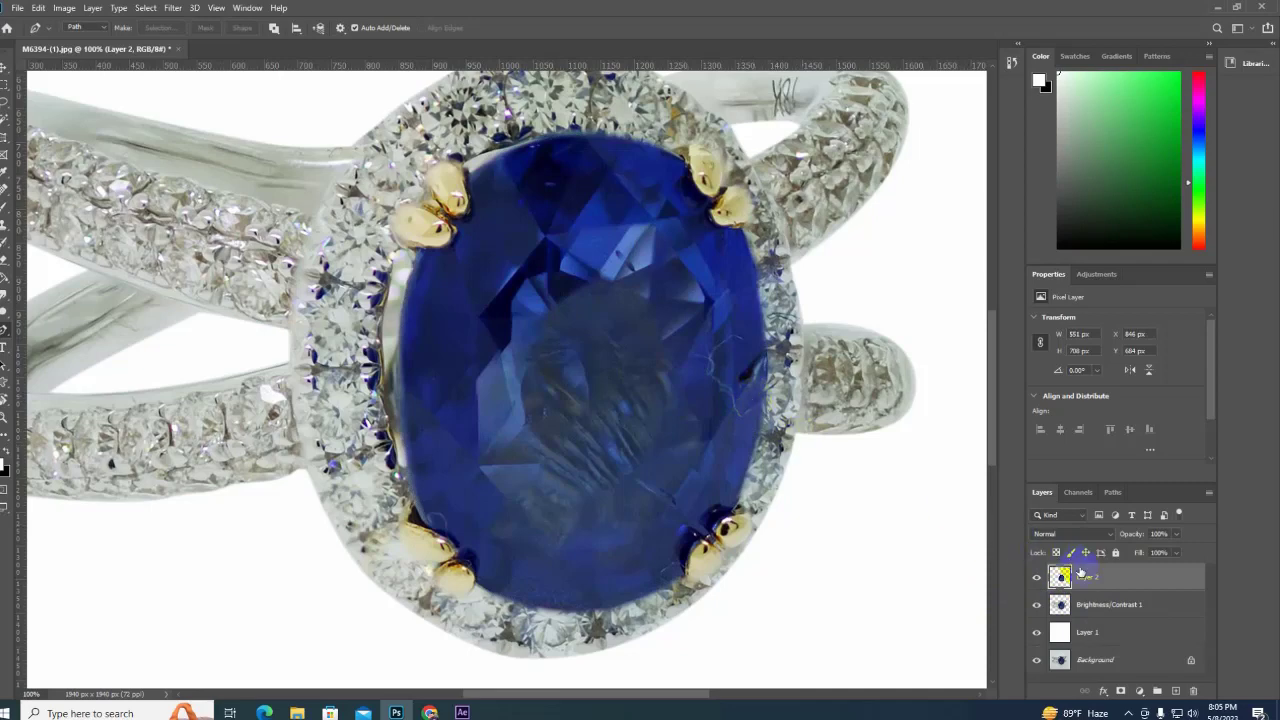
On the ring layer, outline the lower-left and lower-right prongs with the Pen.
left_click(1050, 605)
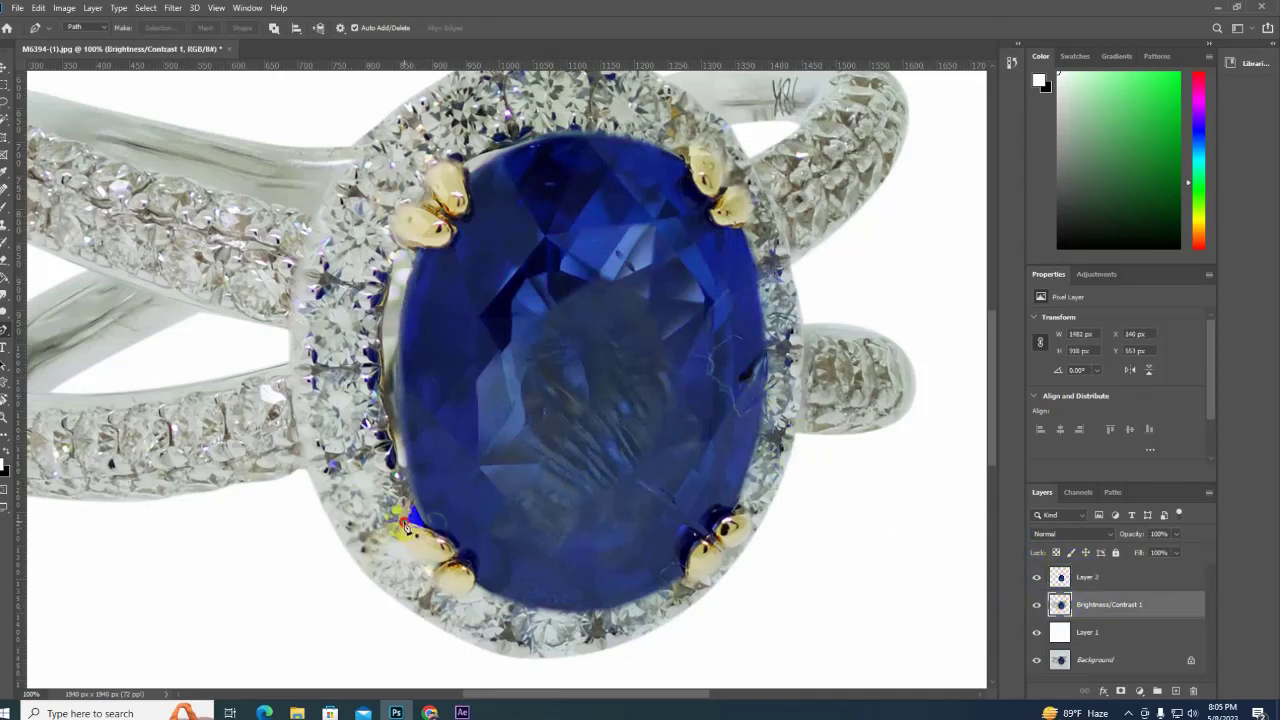
left_click(403, 522)
mouse_move(449, 582)
left_mouse_down()
mouse_move(467, 478)
mouse_move(441, 440)
left_mouse_up()
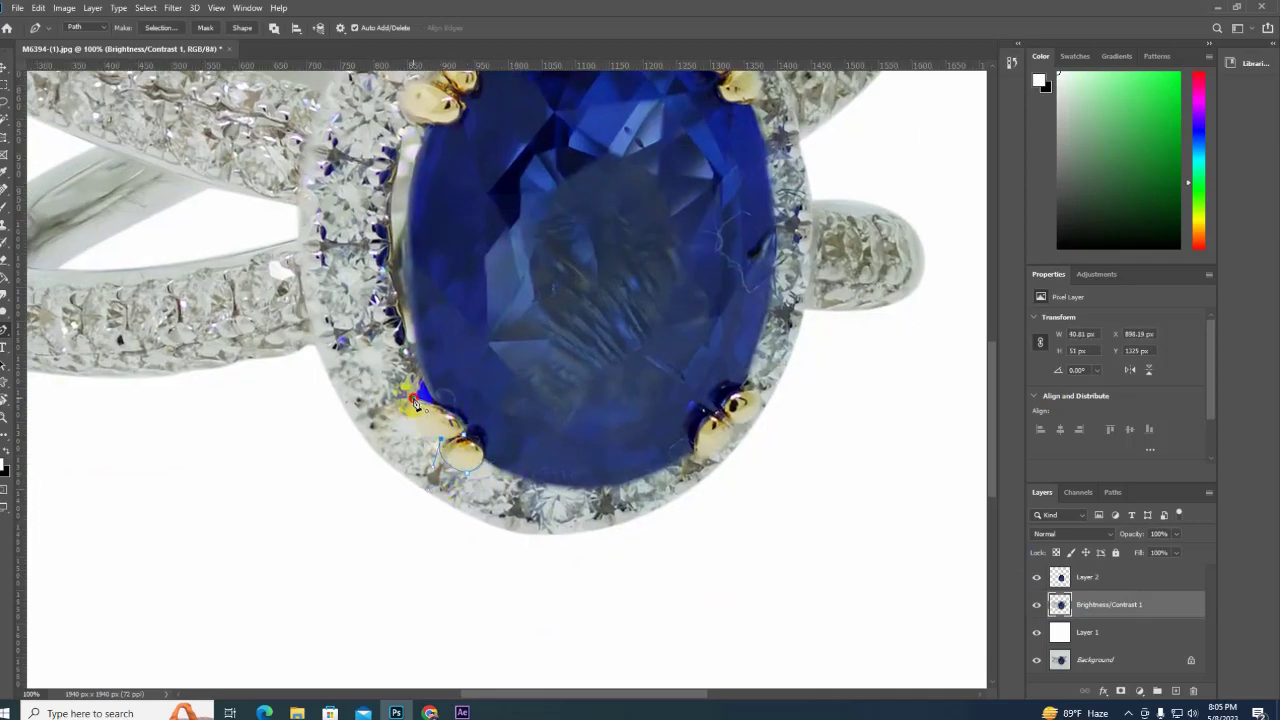
left_click_drag(714, 411, 722, 425)
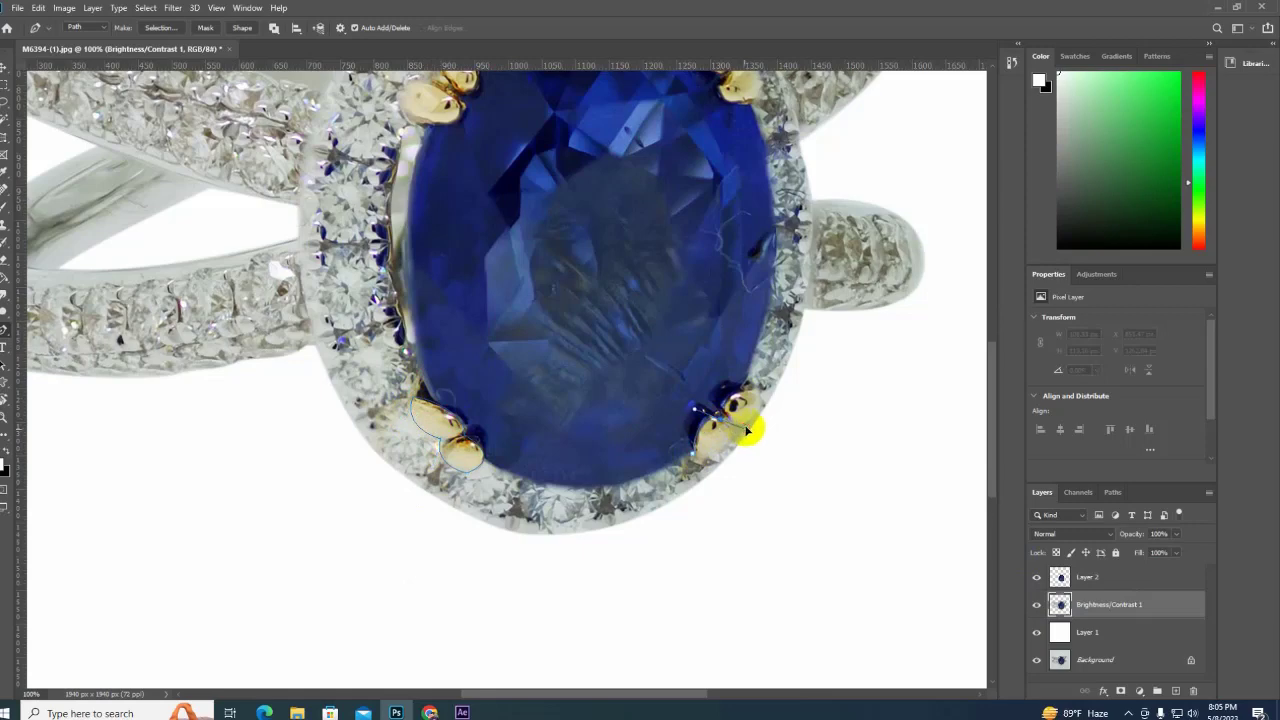
left_click(744, 396)
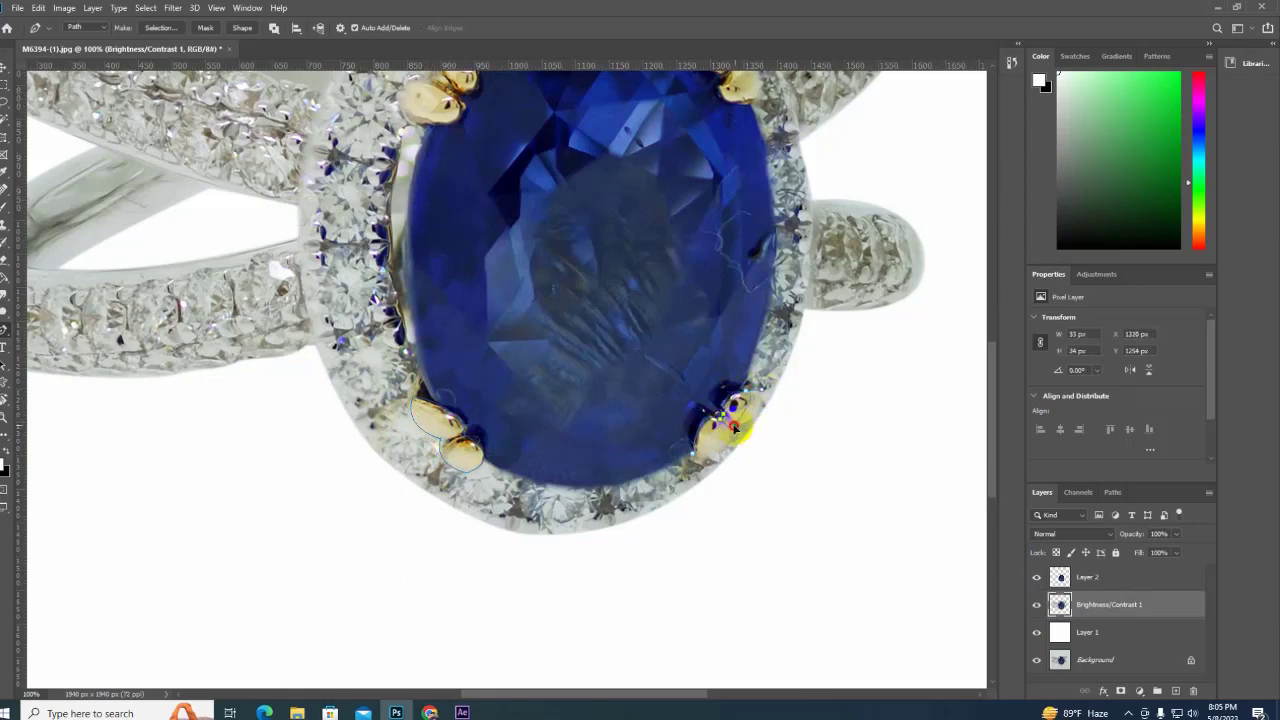
left_click_drag(733, 427, 741, 442)
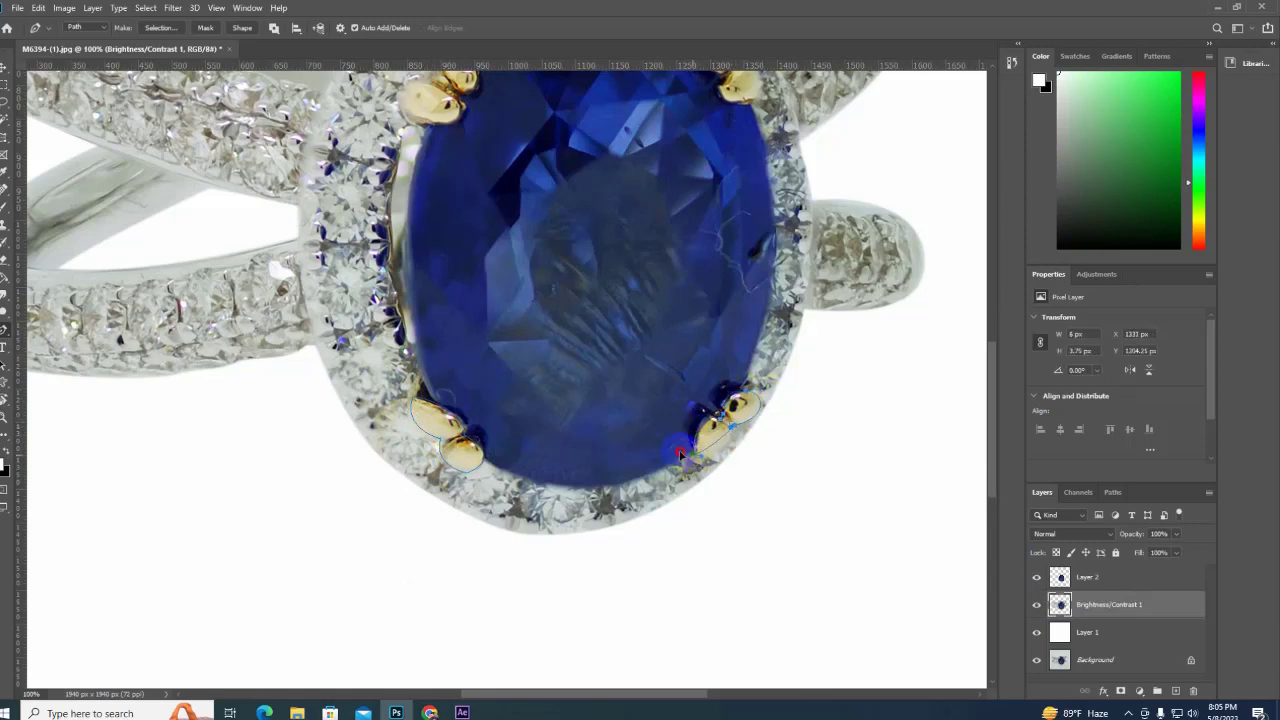
Outline the upper-right and upper-left prongs, then bring up the Paths panel options.
scroll(745, 293, "up", 3)
left_click_drag(726, 260, 703, 211)
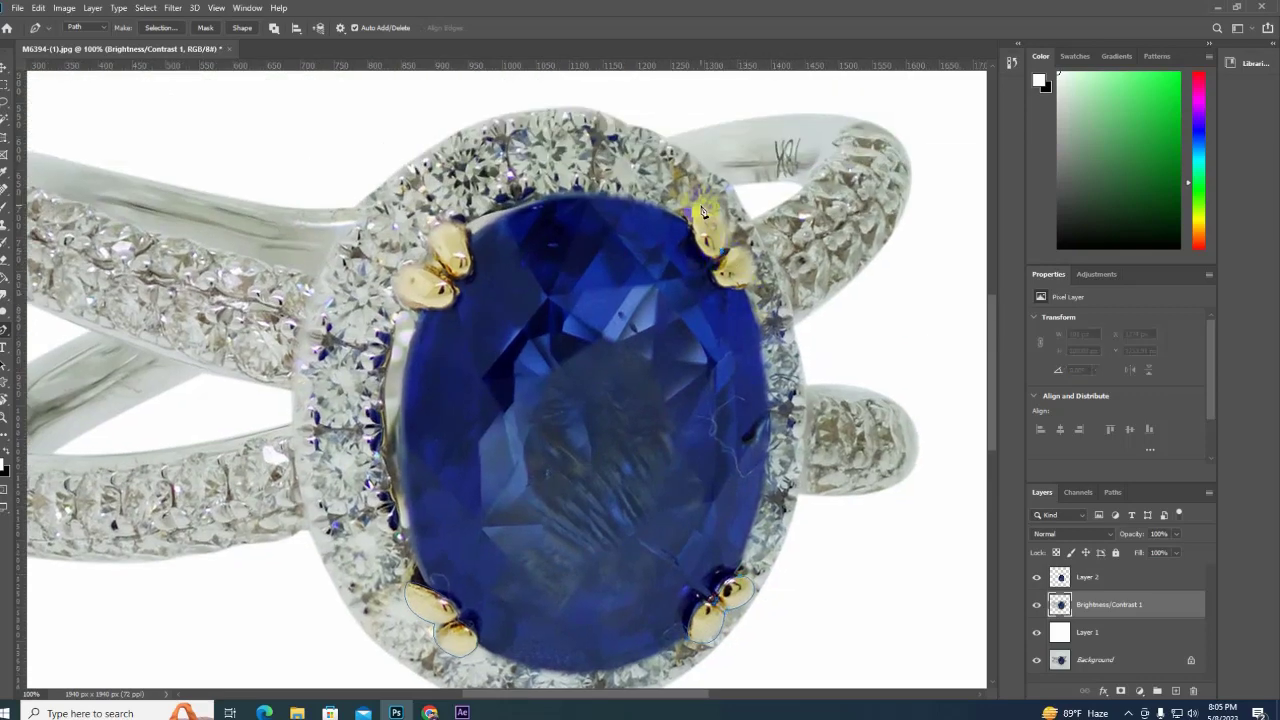
left_click(718, 262)
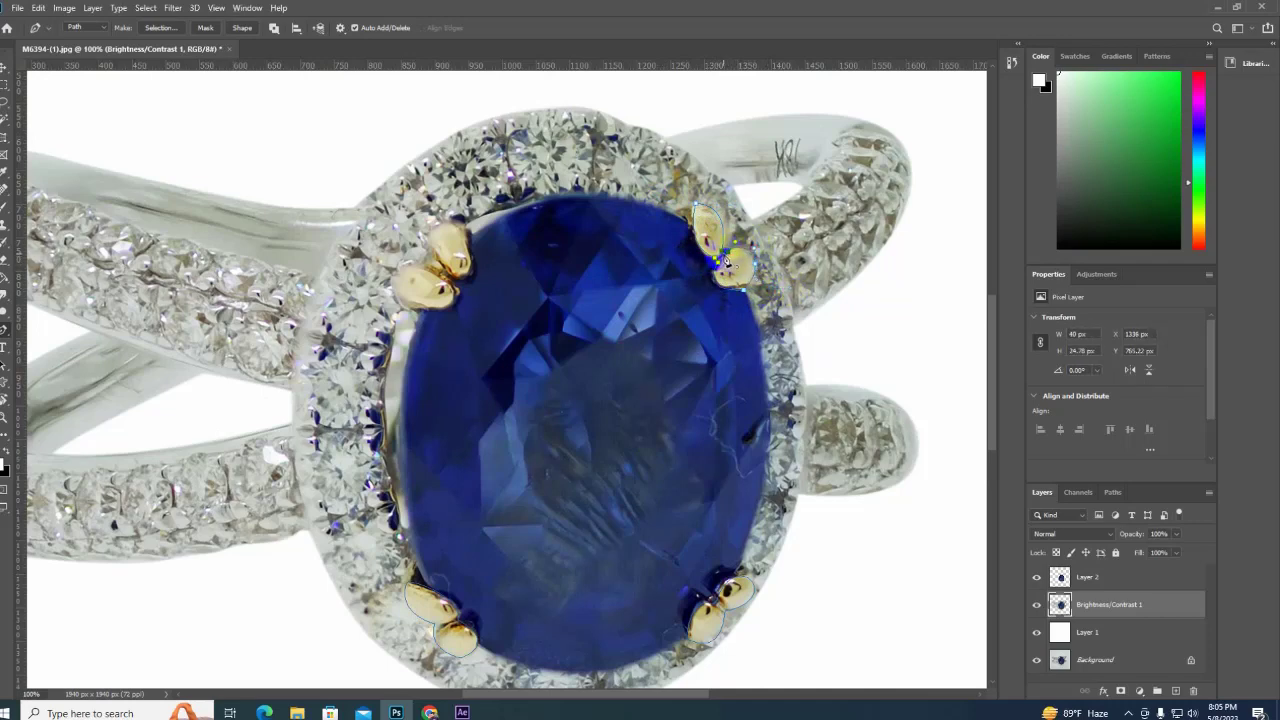
scroll(490, 258, "left", 1)
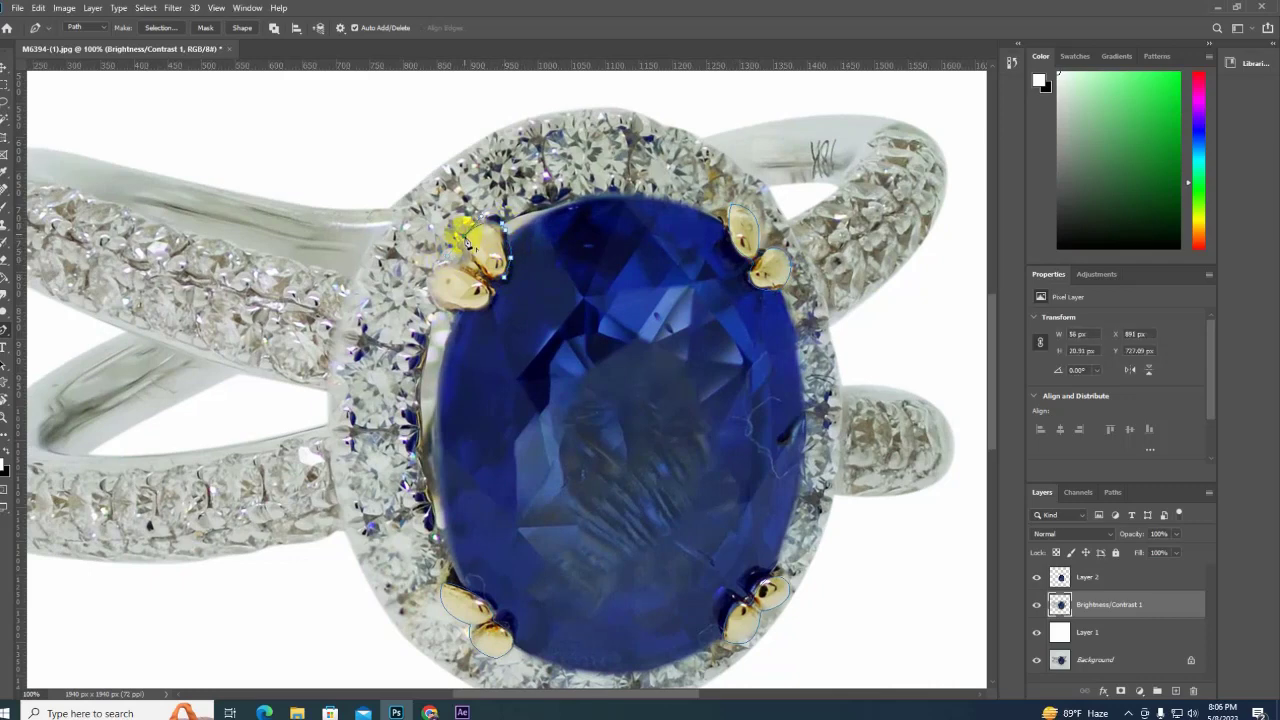
left_click(477, 268)
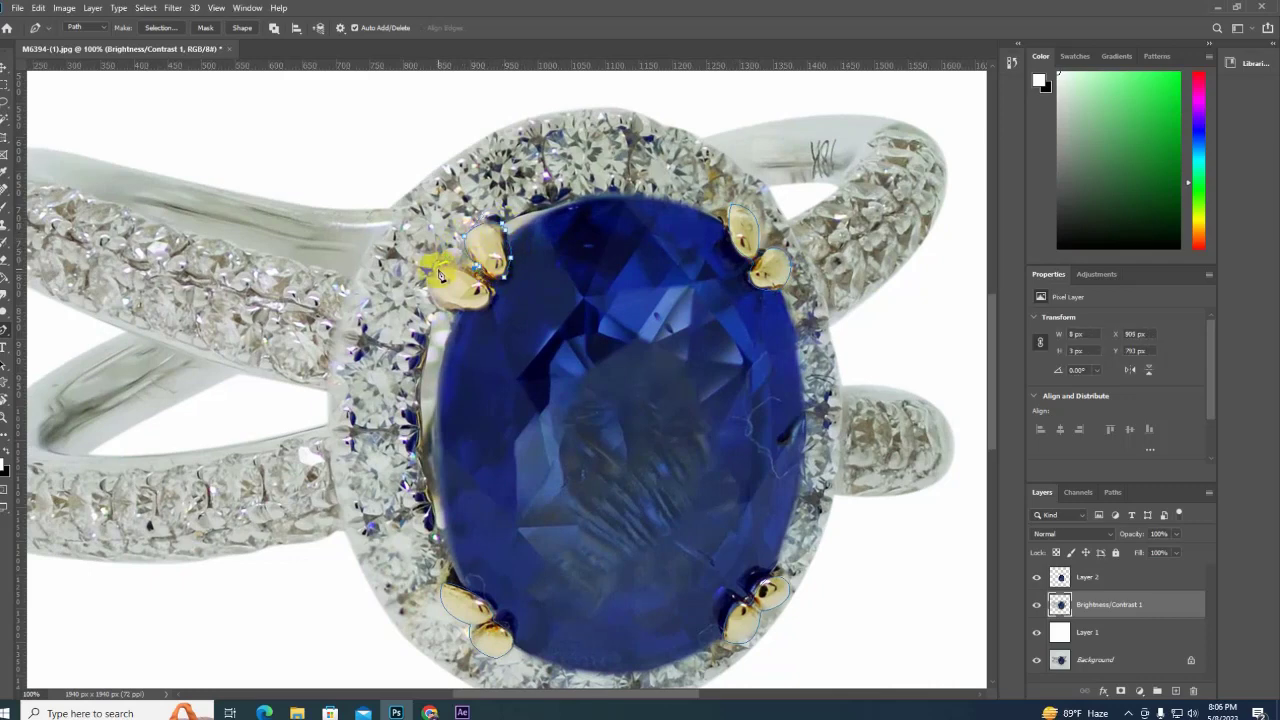
left_click(479, 316)
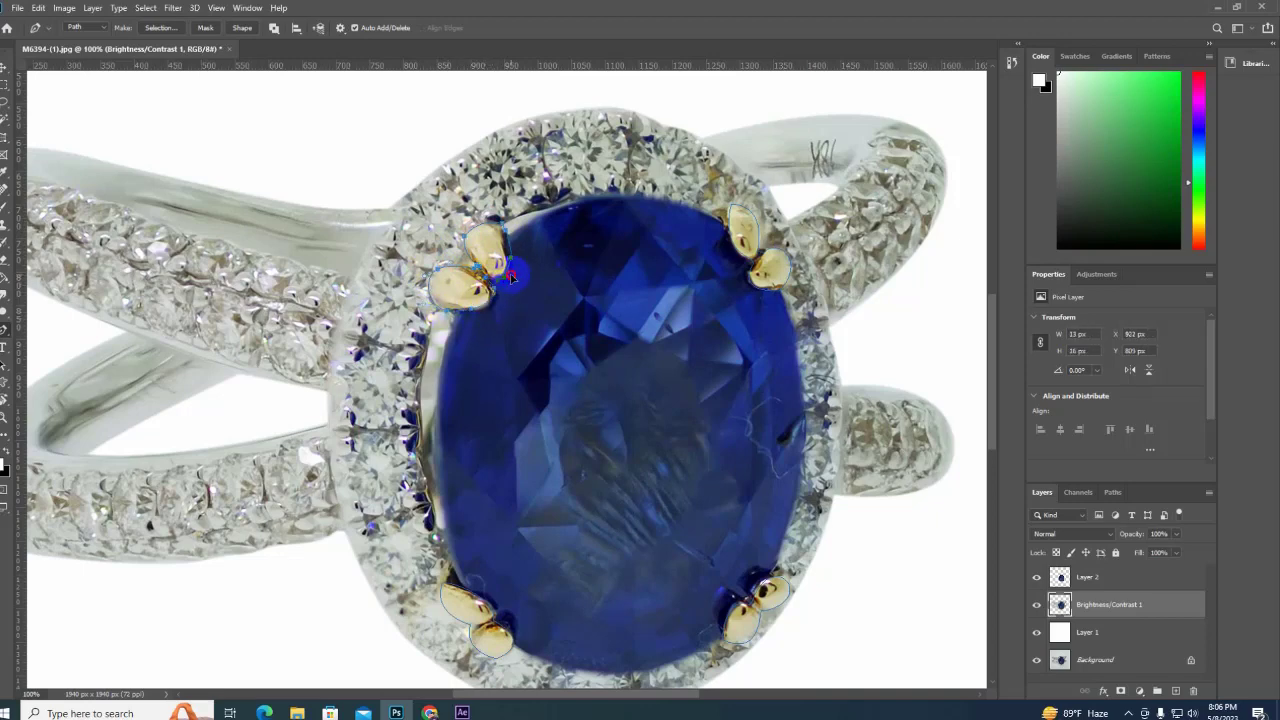
left_click(1112, 492)
left_click(1209, 492)
Save the prong outline as Path 2 and copy the selected prongs onto Layer 3.
left_click(1205, 283)
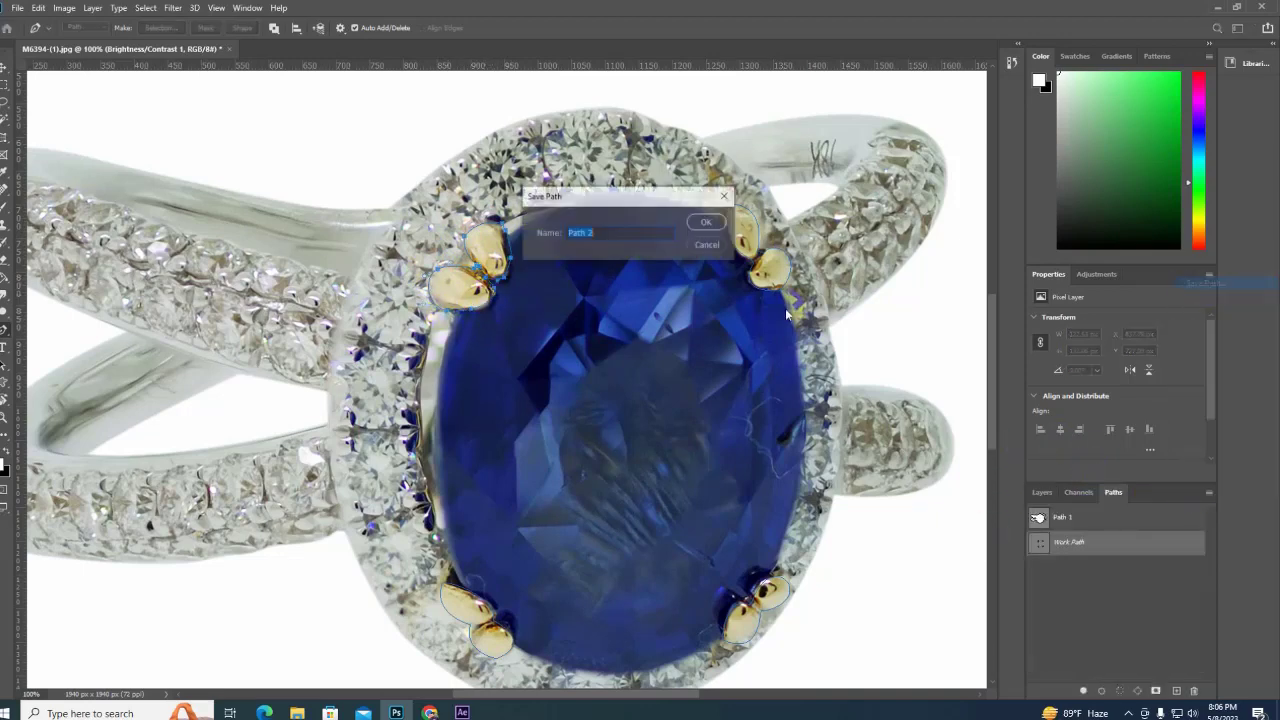
left_click(706, 222)
right_click(612, 280)
left_click(660, 337)
left_click(706, 200)
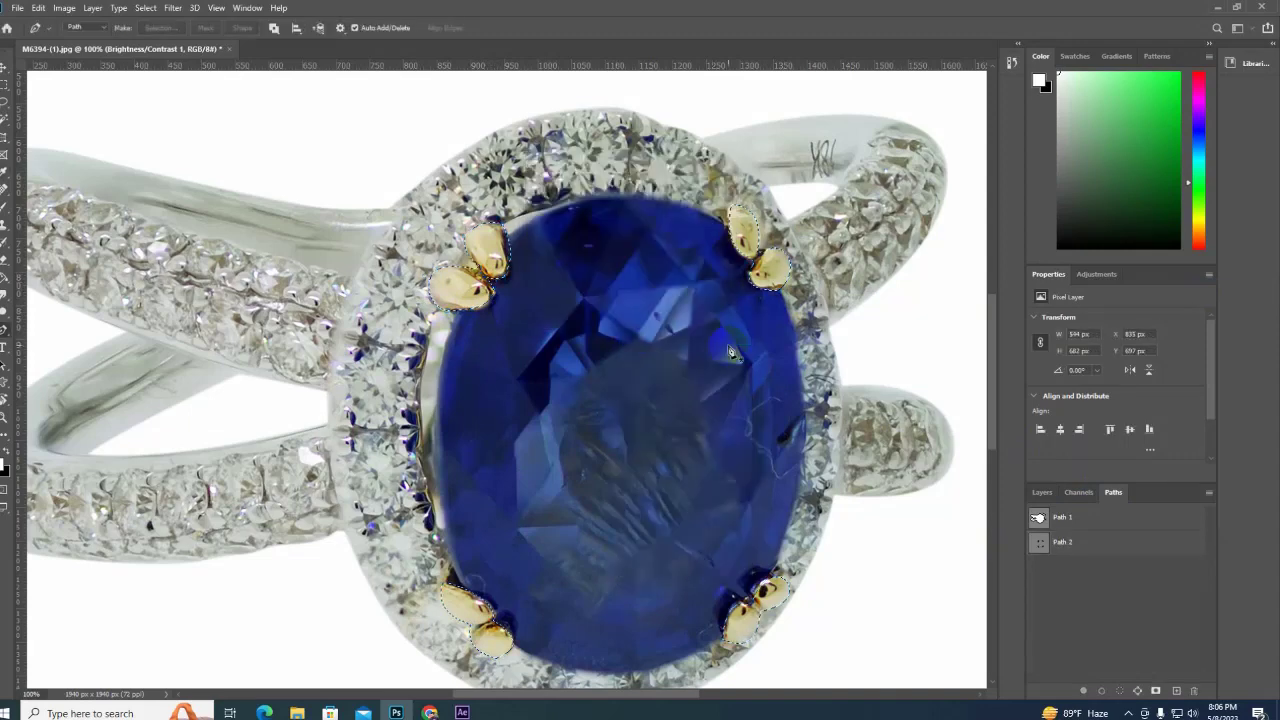
left_click(1042, 492)
key("ctrl+j")
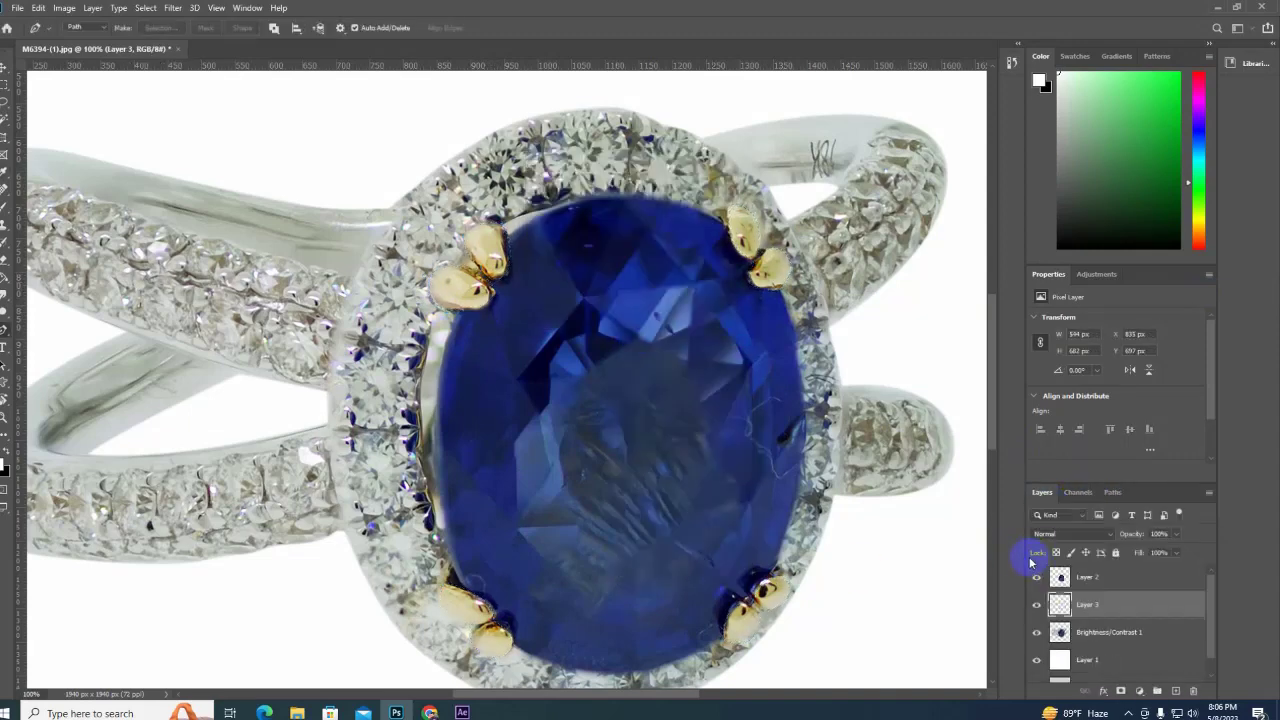
Duplicate the Brightness/Contrast 1 layer and fit the ring on screen.
left_click(1060, 632)
key("ctrl+j")
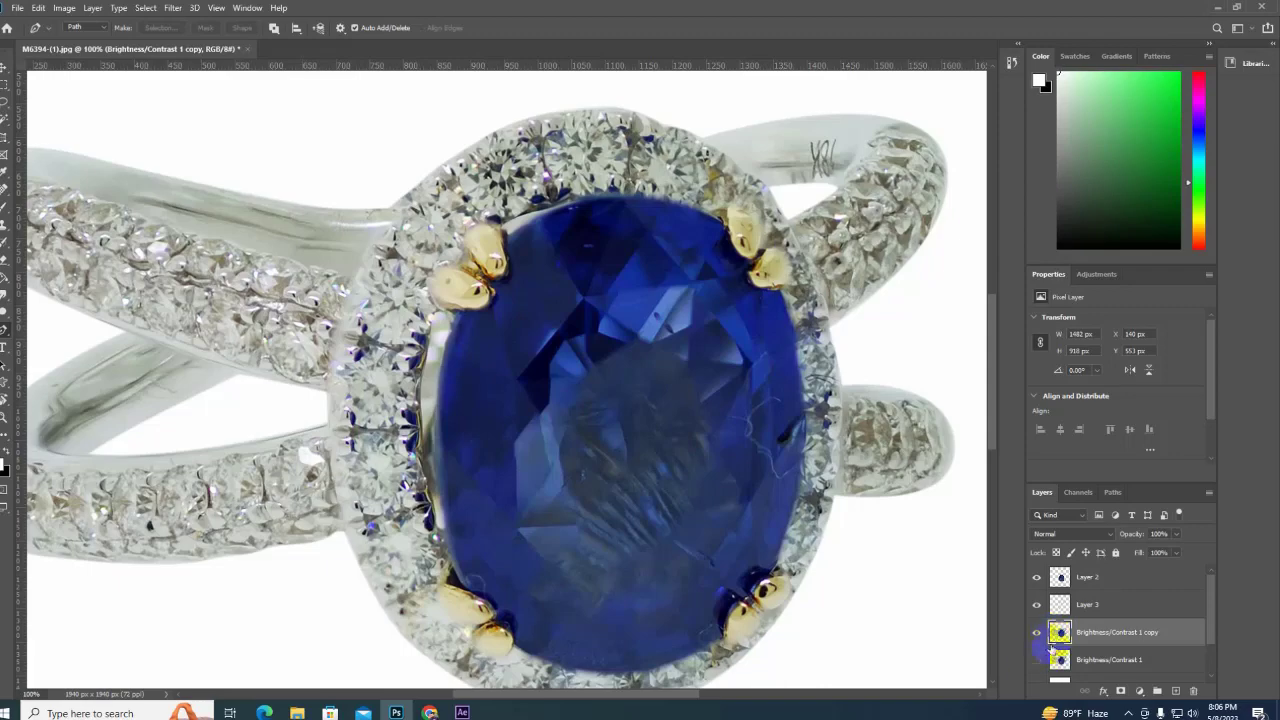
key("ctrl+0")
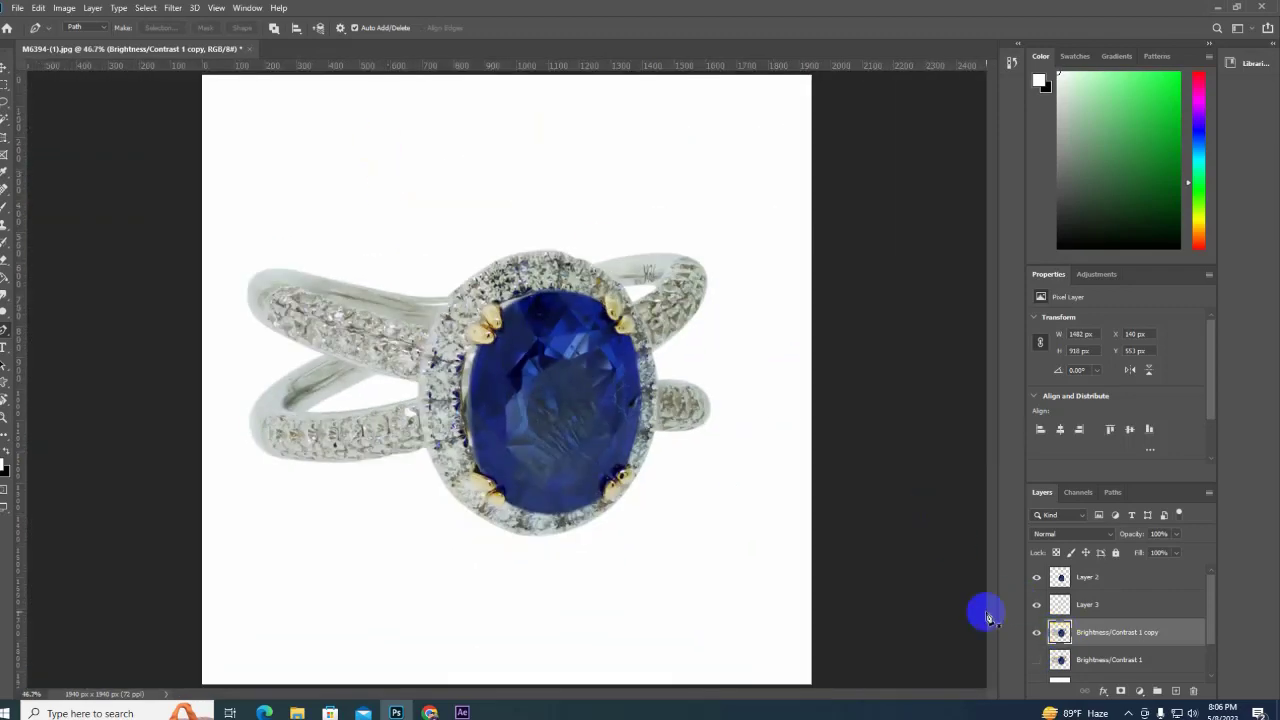
left_click(173, 8)
Apply Camera Raw to the copy: Saturation -100, Clarity +33, Temperature +13, Exposure +0.40.
left_click(205, 72)
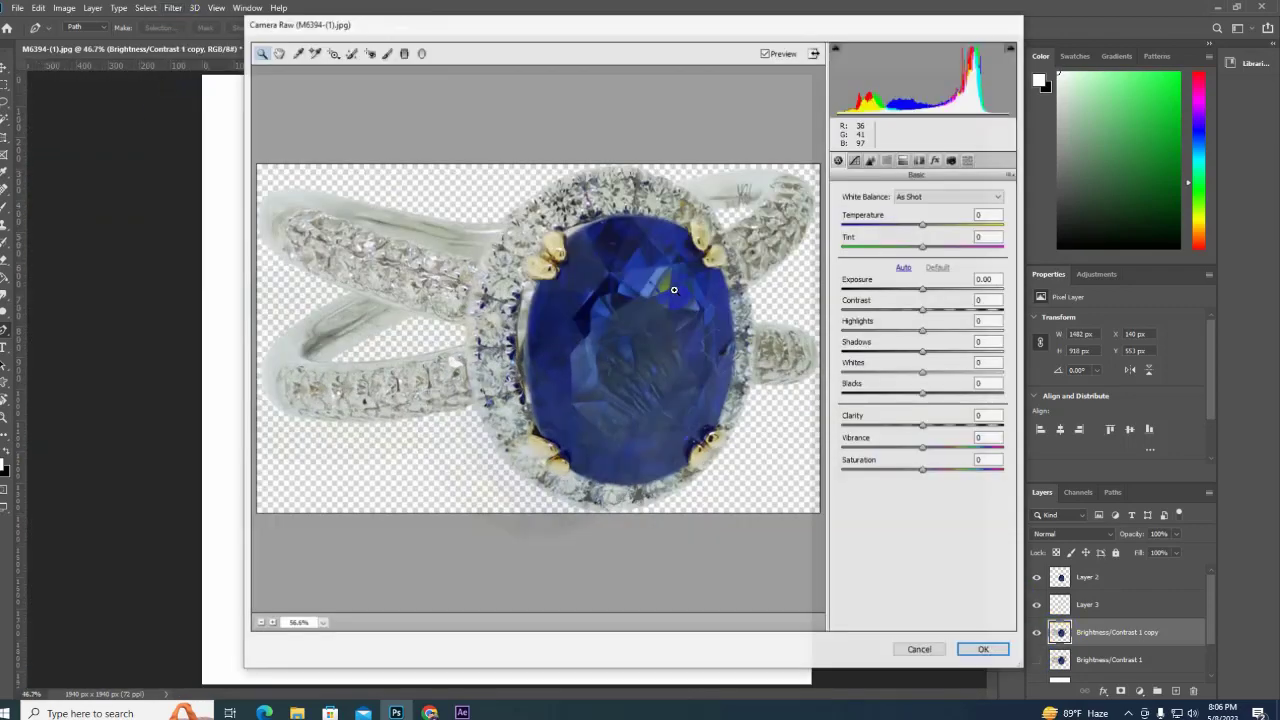
left_click_drag(921, 469, 845, 466)
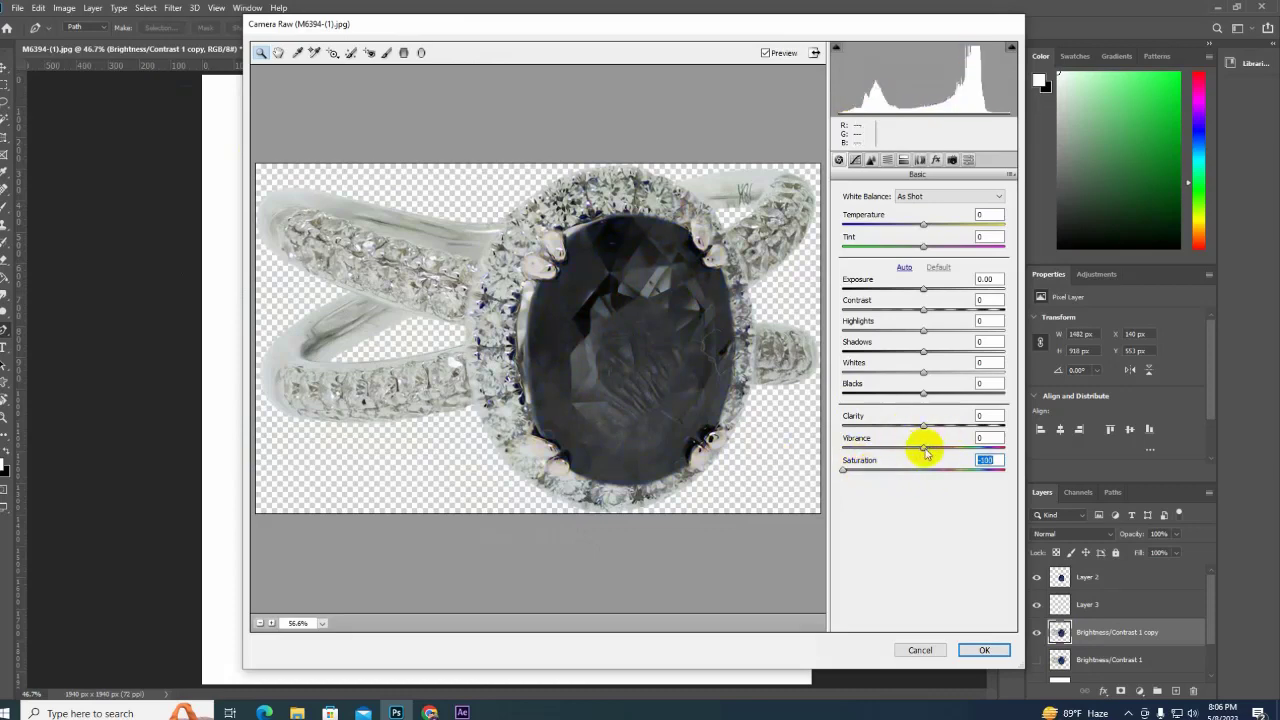
mouse_move(924, 449)
left_mouse_down()
mouse_move(980, 424)
mouse_move(934, 428)
mouse_move(931, 446)
mouse_move(947, 423)
left_mouse_up()
mouse_move(923, 224)
left_mouse_down()
mouse_move(937, 246)
mouse_move(929, 331)
left_mouse_up()
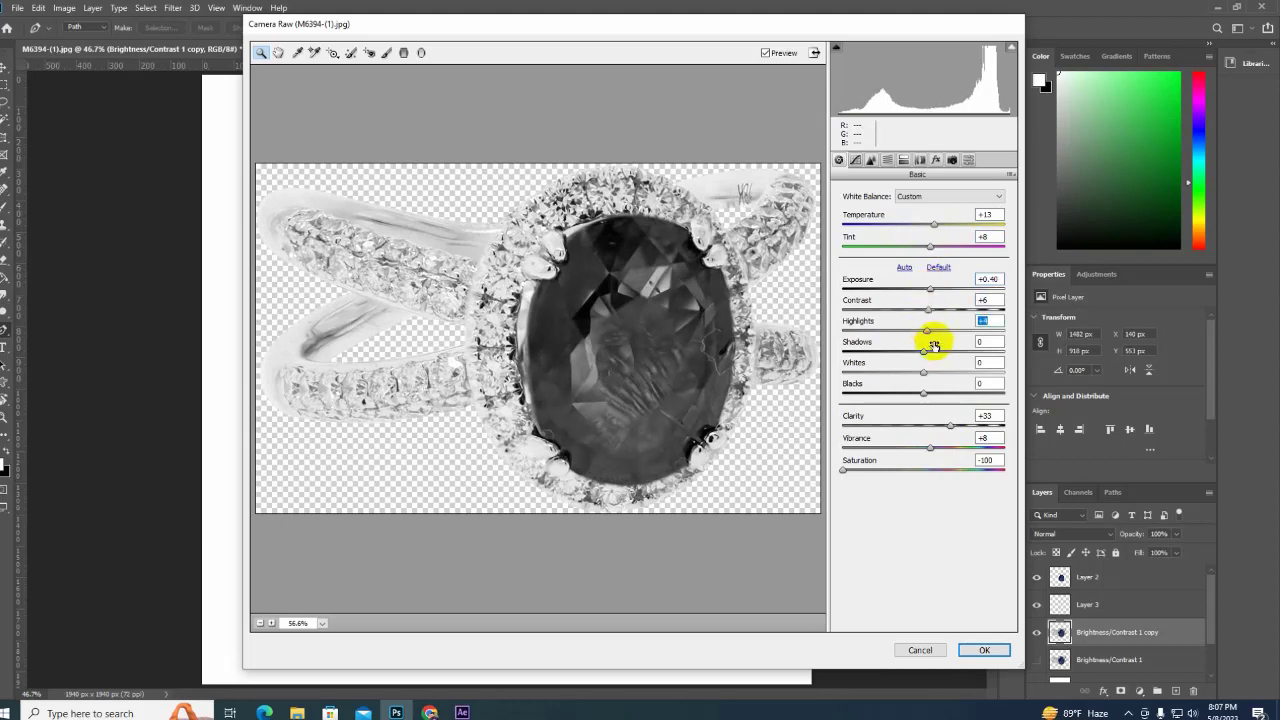
left_click(871, 160)
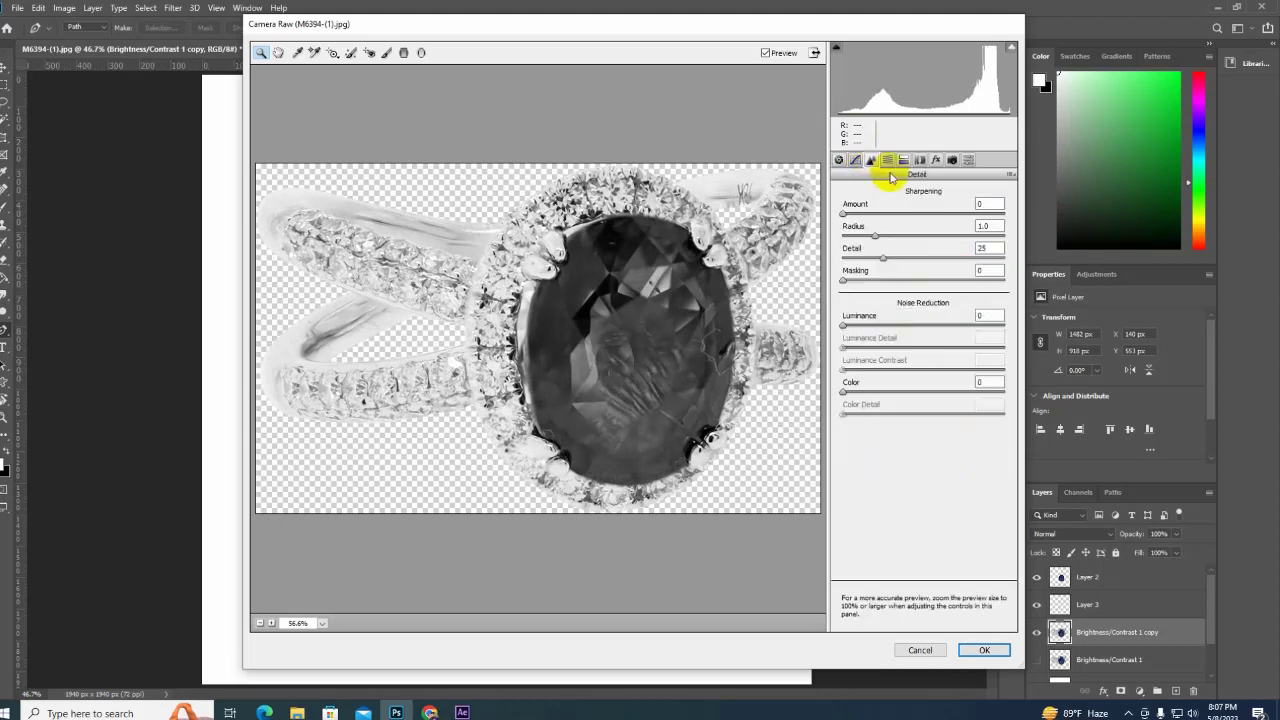
left_click(984, 650)
left_click(172, 8)
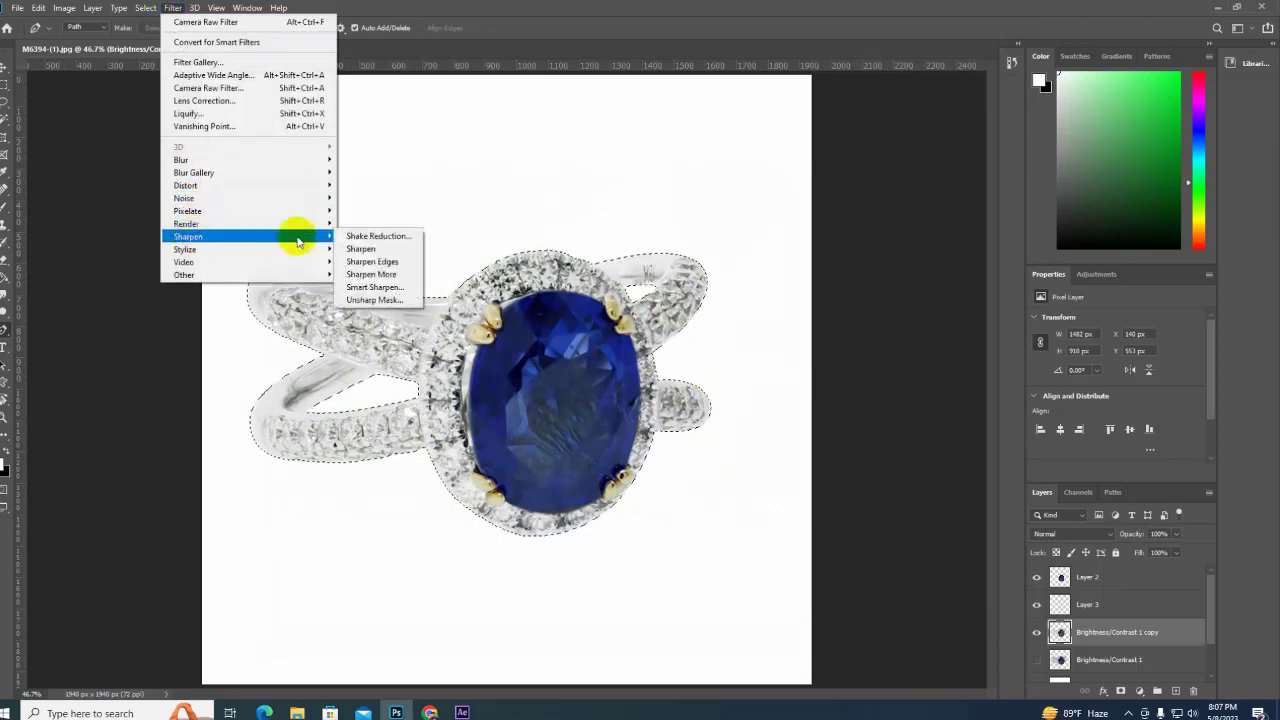
Apply Unsharp Mask at Amount 64%, Radius 2.6 px and Threshold 5 levels to the ring copy.
left_click(378, 298)
left_click_drag(620, 240, 603, 214)
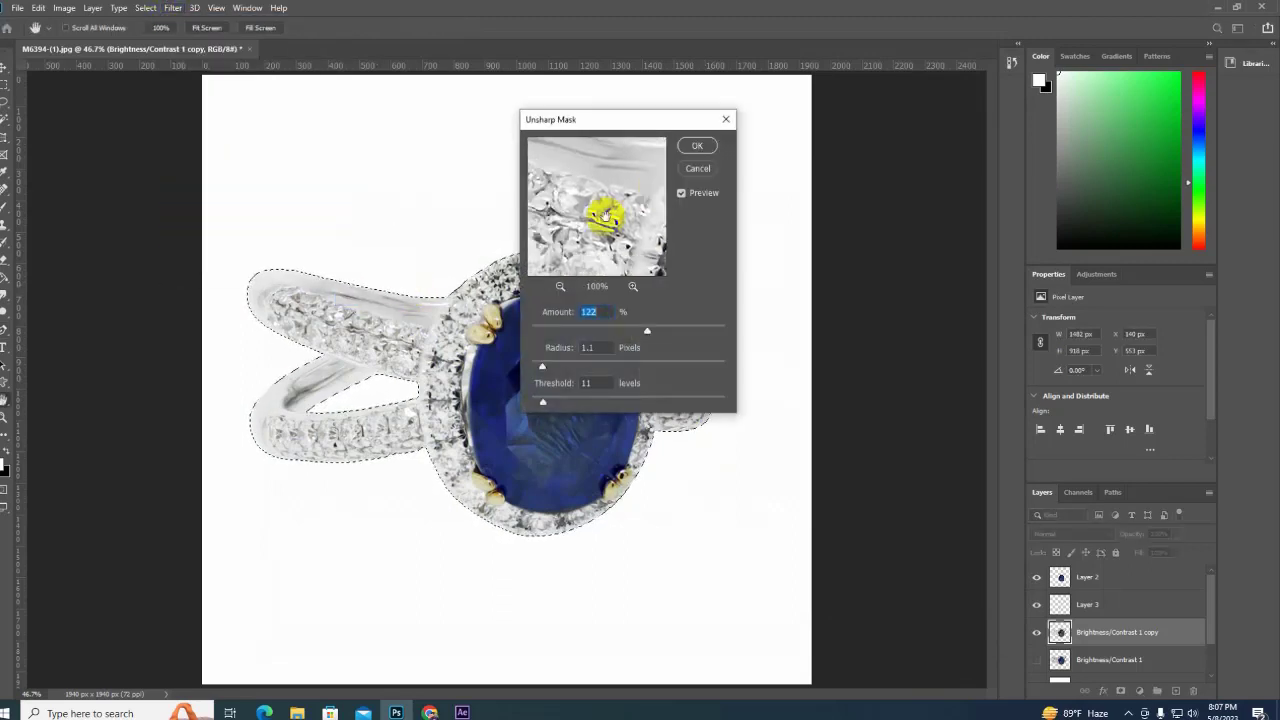
mouse_move(614, 330)
left_mouse_down()
mouse_move(594, 340)
mouse_move(605, 330)
left_mouse_up()
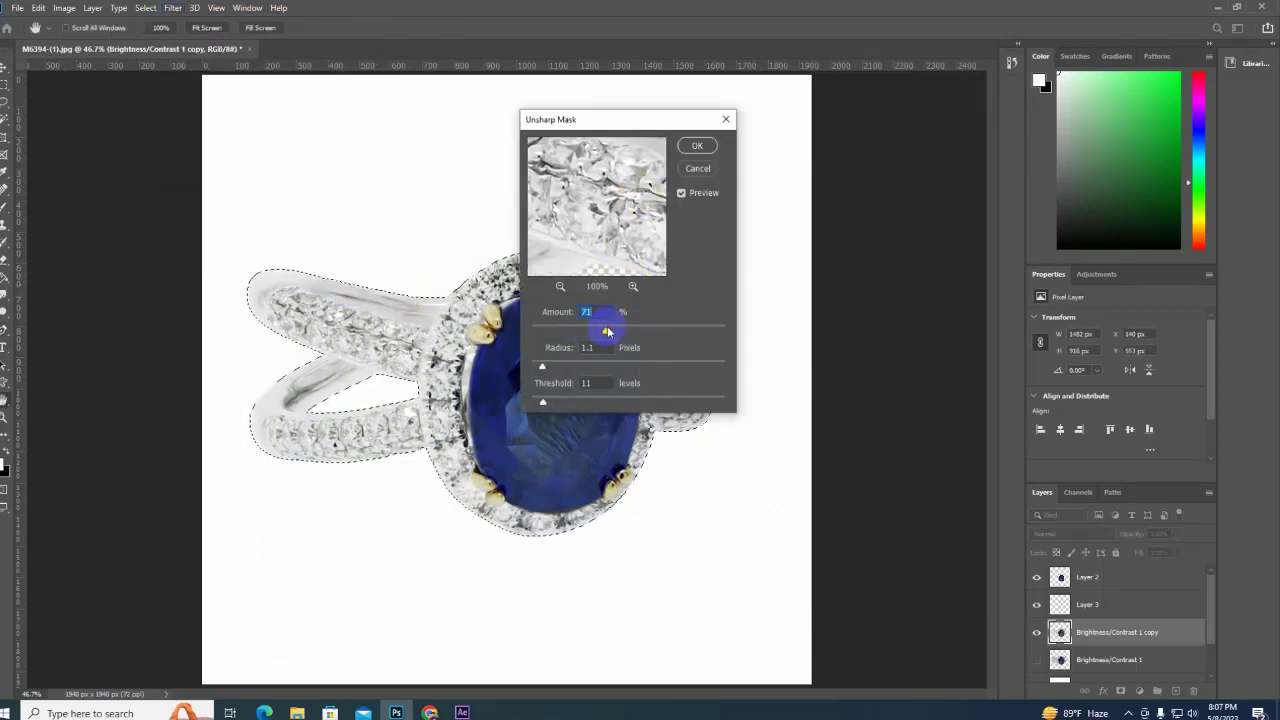
mouse_move(542, 366)
left_mouse_down()
mouse_move(570, 367)
mouse_move(536, 402)
mouse_move(559, 366)
left_mouse_up()
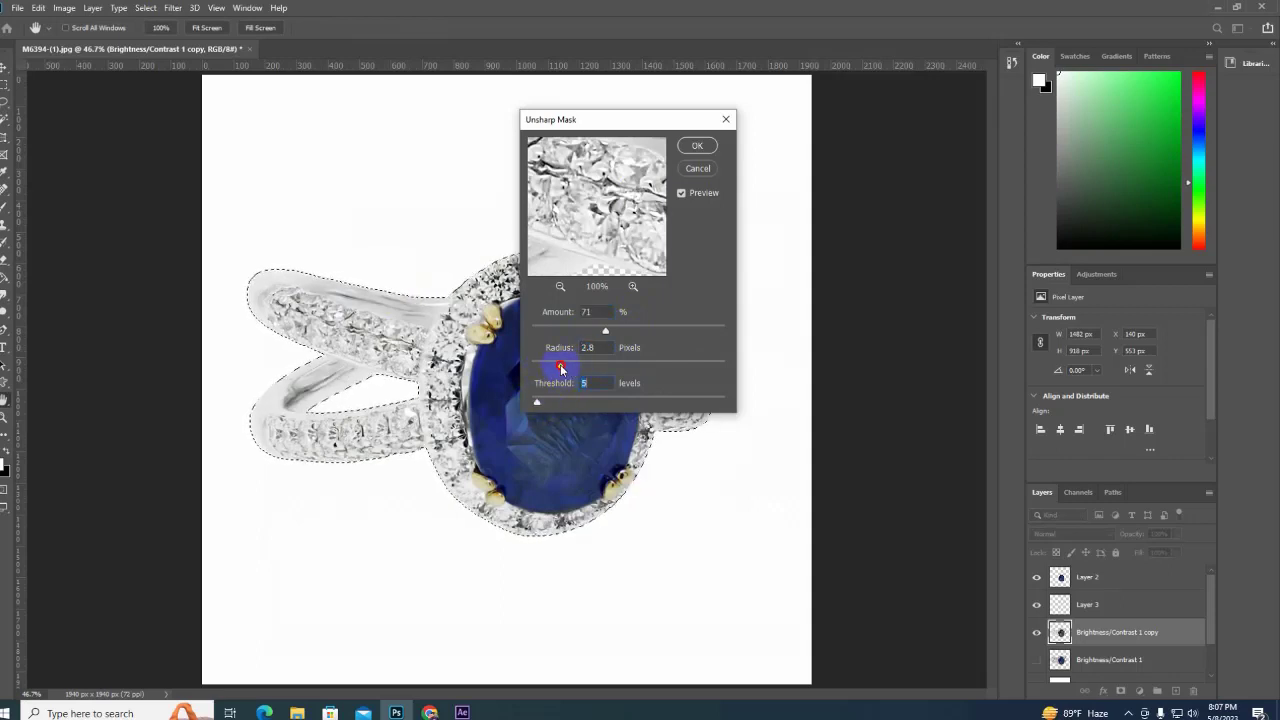
left_click_drag(606, 331, 598, 330)
left_click_drag(606, 272, 580, 191)
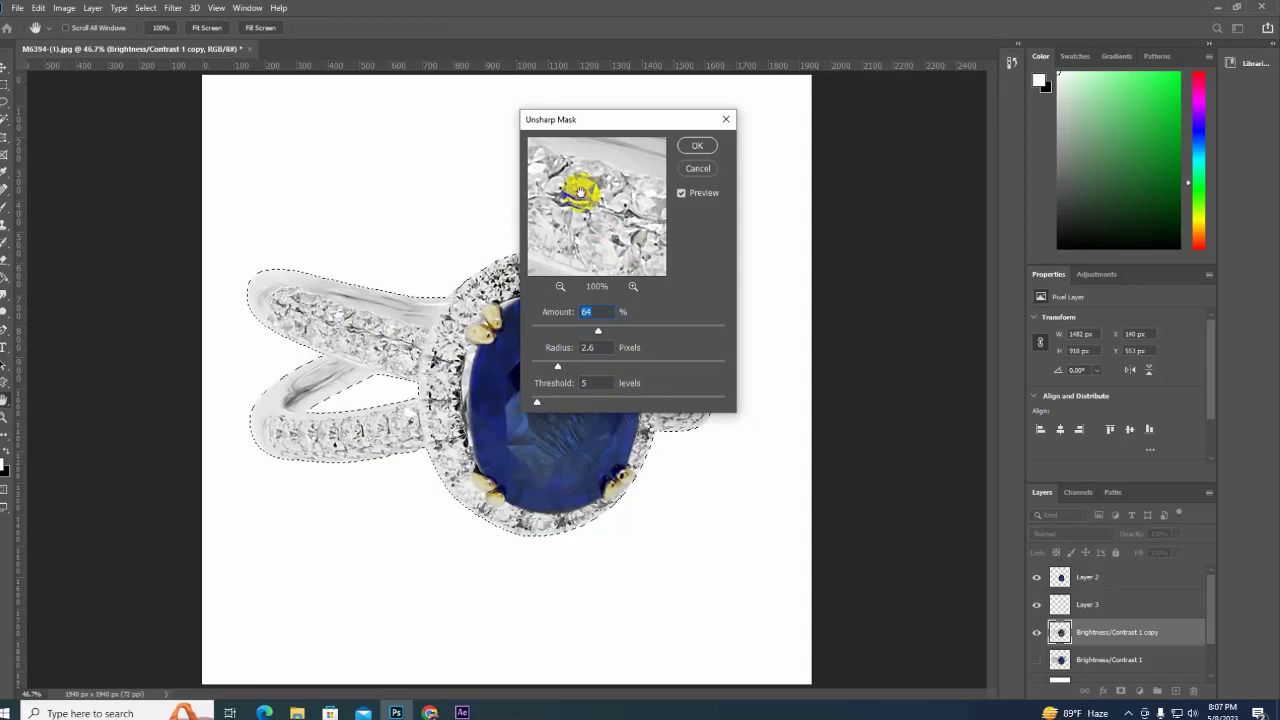
left_click(697, 146)
left_click(1060, 577)
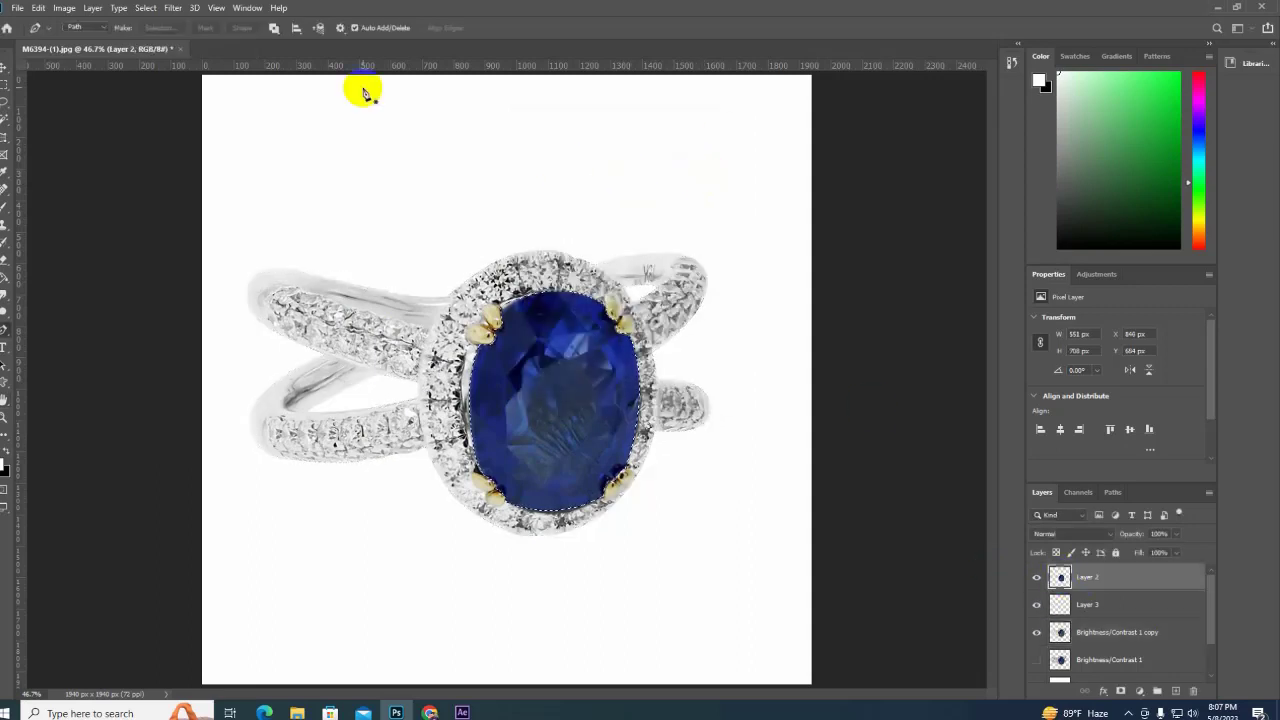
Pick the content-aware Spot Healing Brush and zoom in on the sapphire.
left_click(172, 8)
left_click(357, 300)
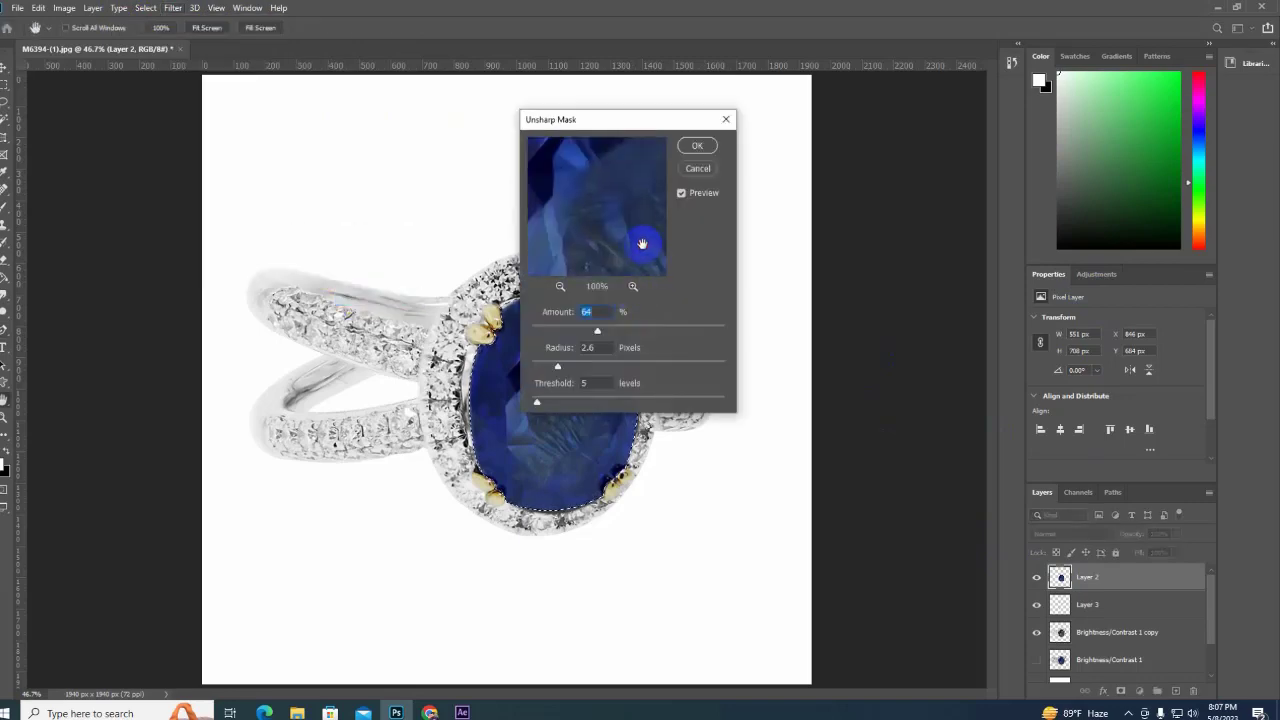
right_click(5, 187)
left_click(60, 205)
scroll(605, 422, "up", 3)
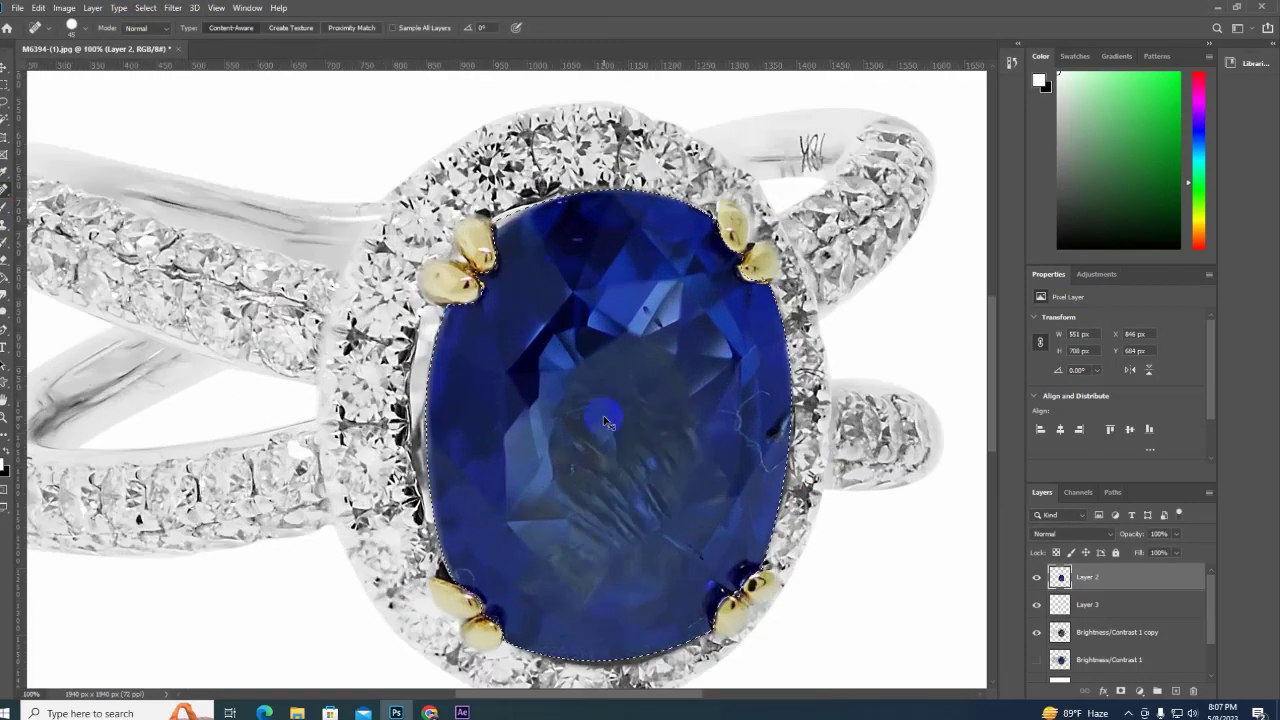
scroll(658, 356, "up", 1)
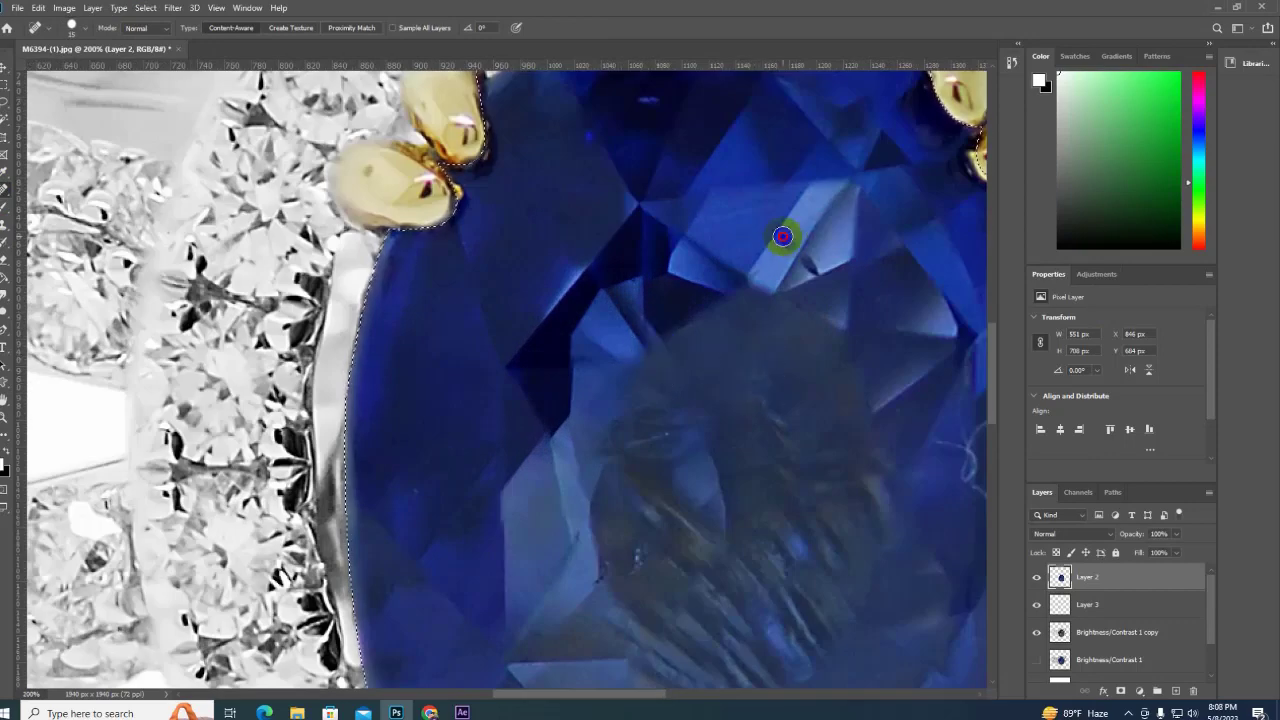
mouse_move(629, 114)
left_mouse_down()
mouse_move(577, 134)
mouse_move(126, 33)
left_mouse_up()
Heal the small blemishes along the sapphire's right edge on Layer 2.
scroll(575, 160, "up", 1)
scroll(530, 206, "up", 1)
scroll(532, 180, "up", 1)
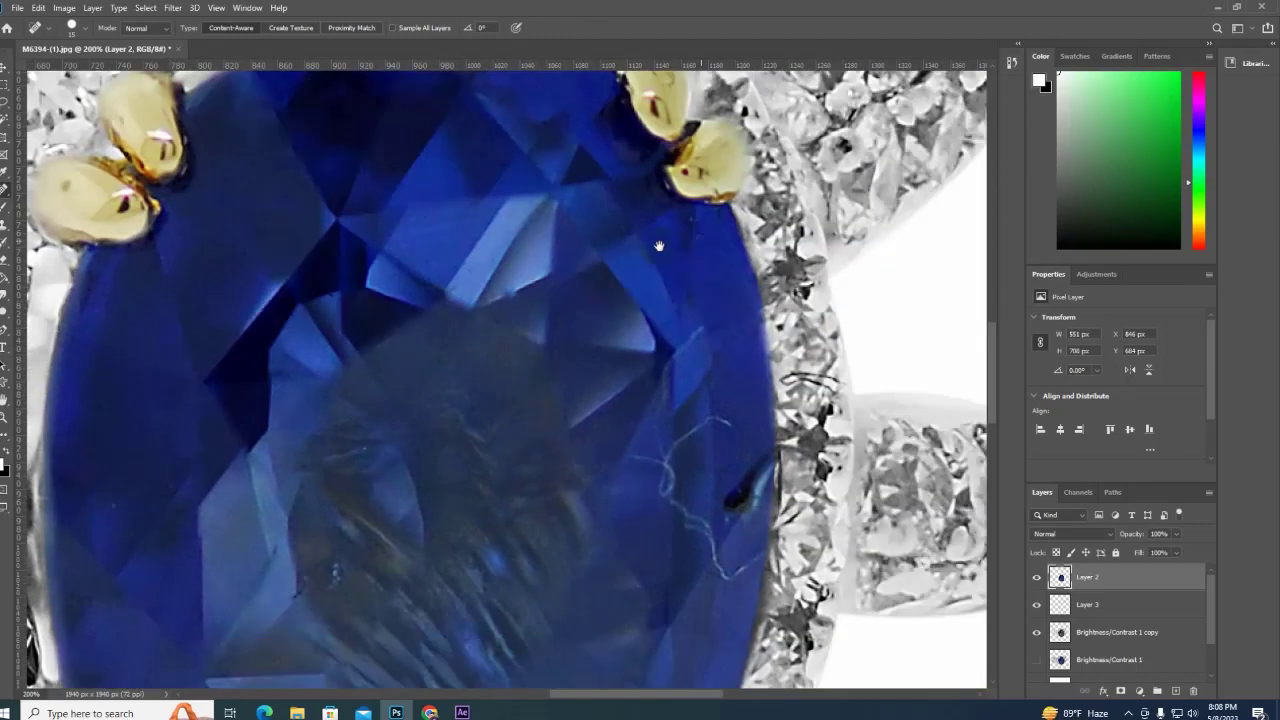
mouse_move(543, 320)
left_mouse_down()
mouse_move(471, 357)
mouse_move(489, 257)
left_mouse_up()
scroll(543, 320, "down", 1)
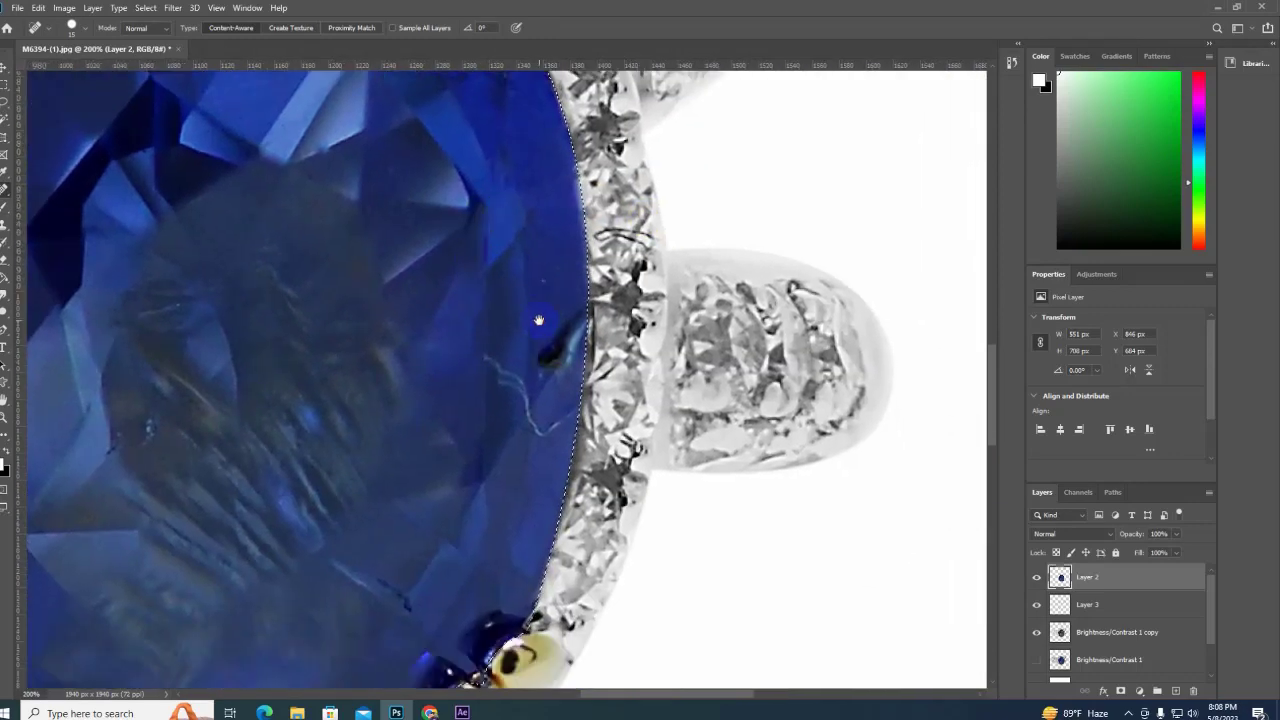
left_click_drag(491, 366, 529, 403)
left_click_drag(560, 340, 549, 355)
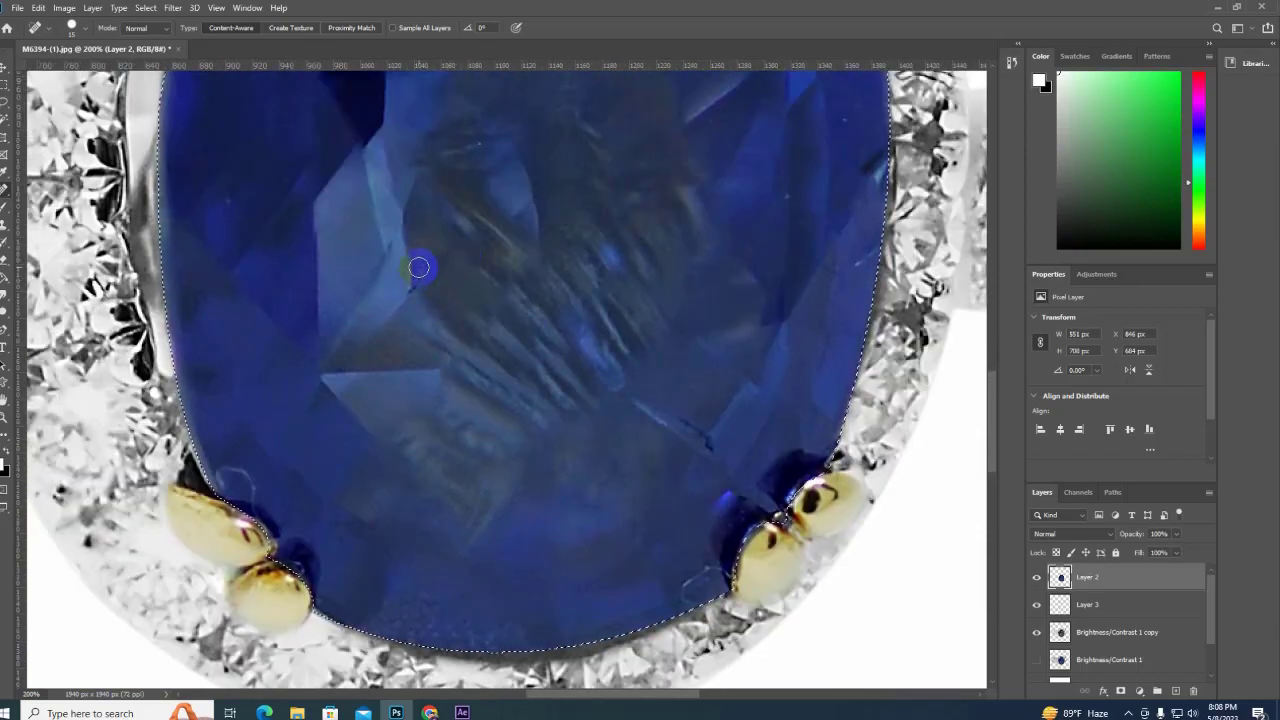
left_click_drag(450, 281, 494, 369)
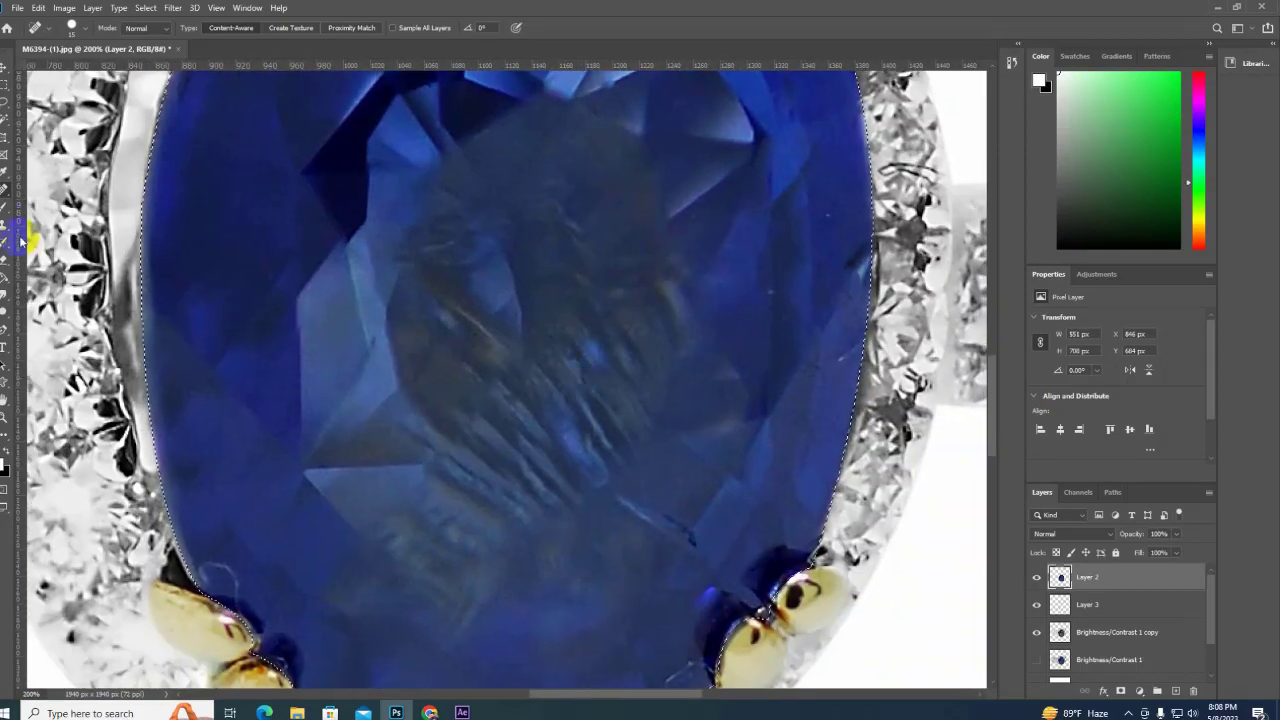
Blend the streaky inclusion in the sapphire's centre with the Mixer Brush.
right_click(6, 206)
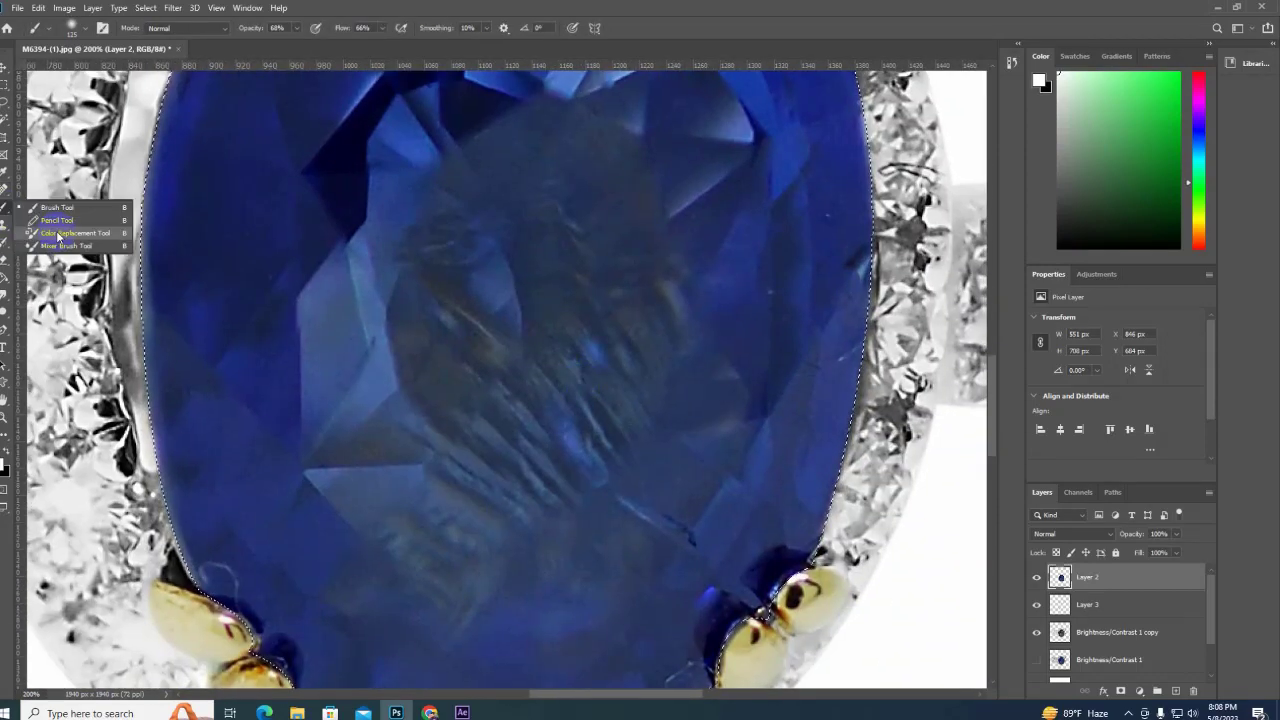
left_click(60, 250)
mouse_move(578, 428)
left_mouse_down()
mouse_move(489, 323)
mouse_move(563, 434)
mouse_move(577, 369)
mouse_move(632, 400)
mouse_move(583, 337)
mouse_move(640, 363)
mouse_move(660, 454)
mouse_move(661, 372)
left_mouse_up()
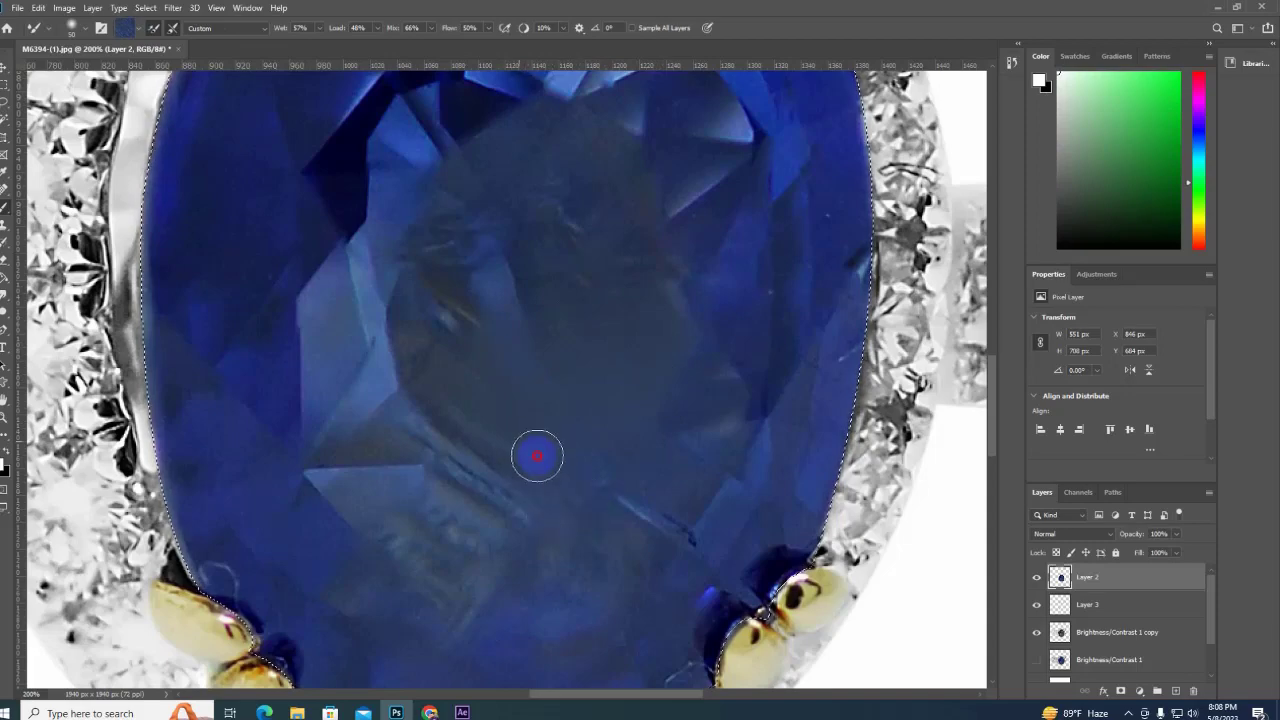
scroll(491, 471, "down", 4)
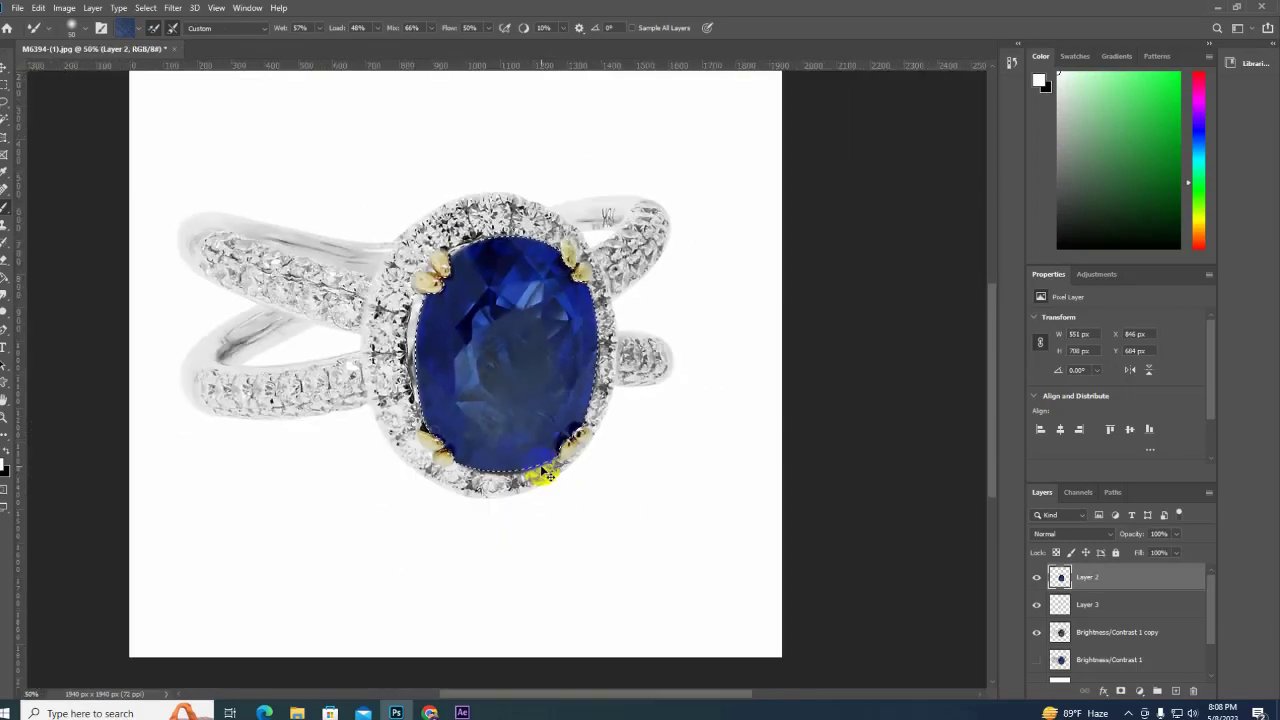
scroll(545, 475, "up", 1)
left_click(4, 228)
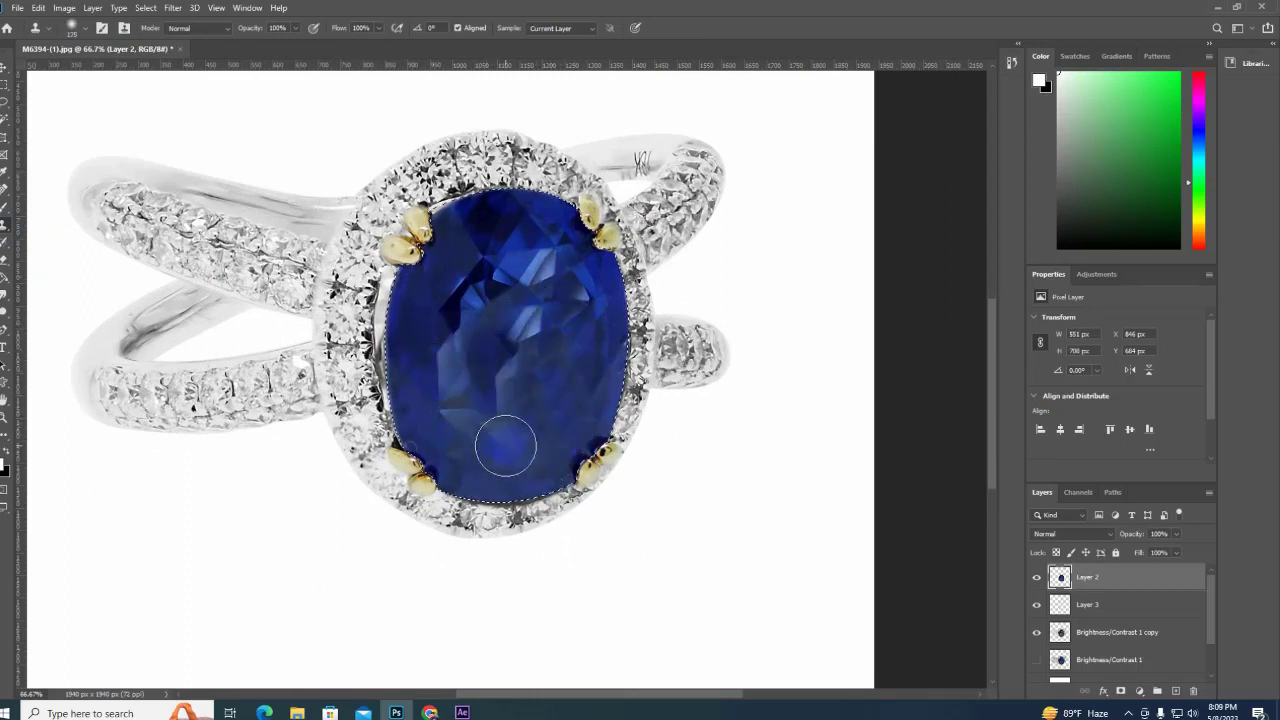
Add a Hue/Saturation adjustment above Layer 2 with Blues saturation raised to +18.
left_click(1096, 274)
left_click(1060, 316)
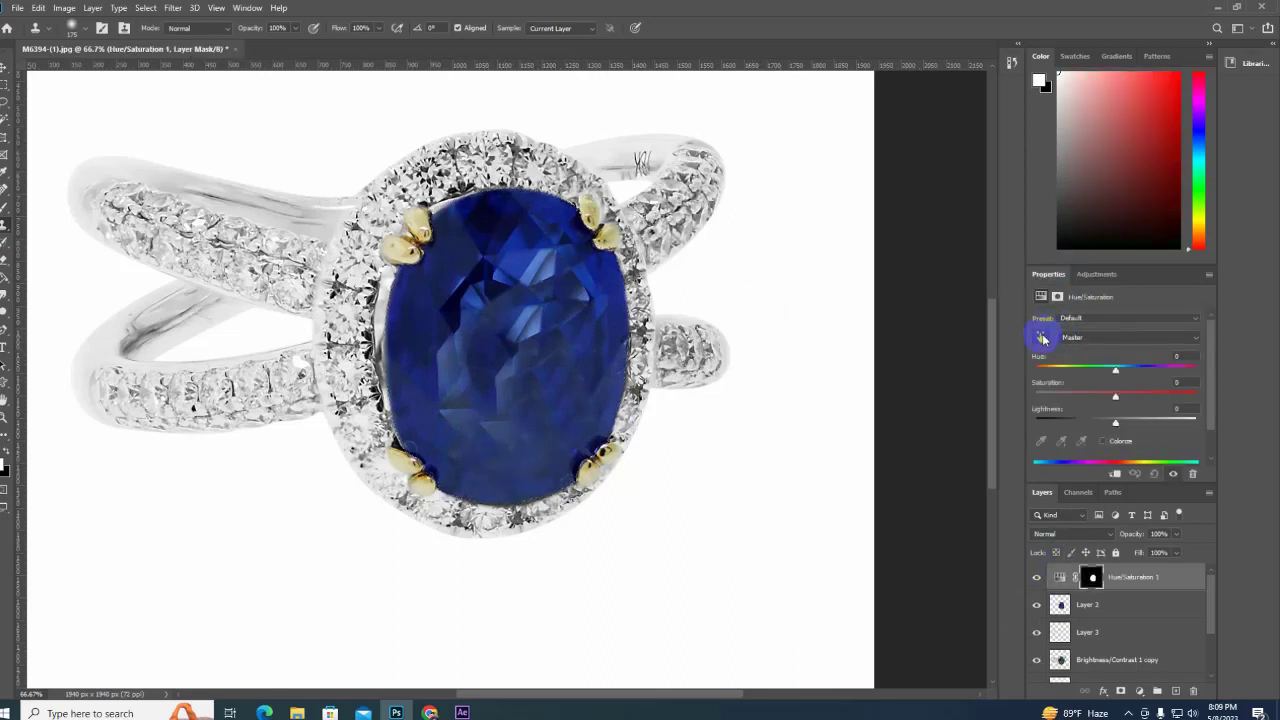
left_click(1042, 339)
left_click_drag(1116, 399, 1149, 398)
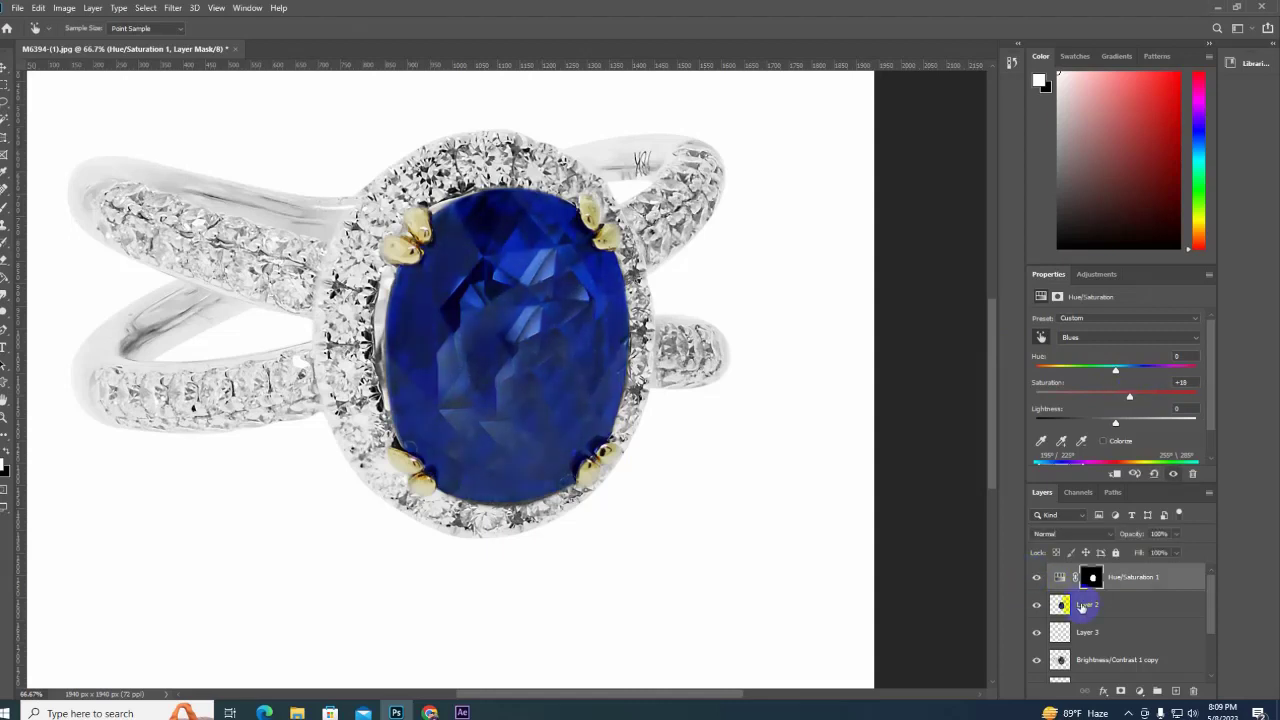
Merge the Hue/Saturation adjustment down into the gem layer with Ctrl+E.
left_click(1094, 605, "shift")
key("ctrl+e")
left_click(1090, 605)
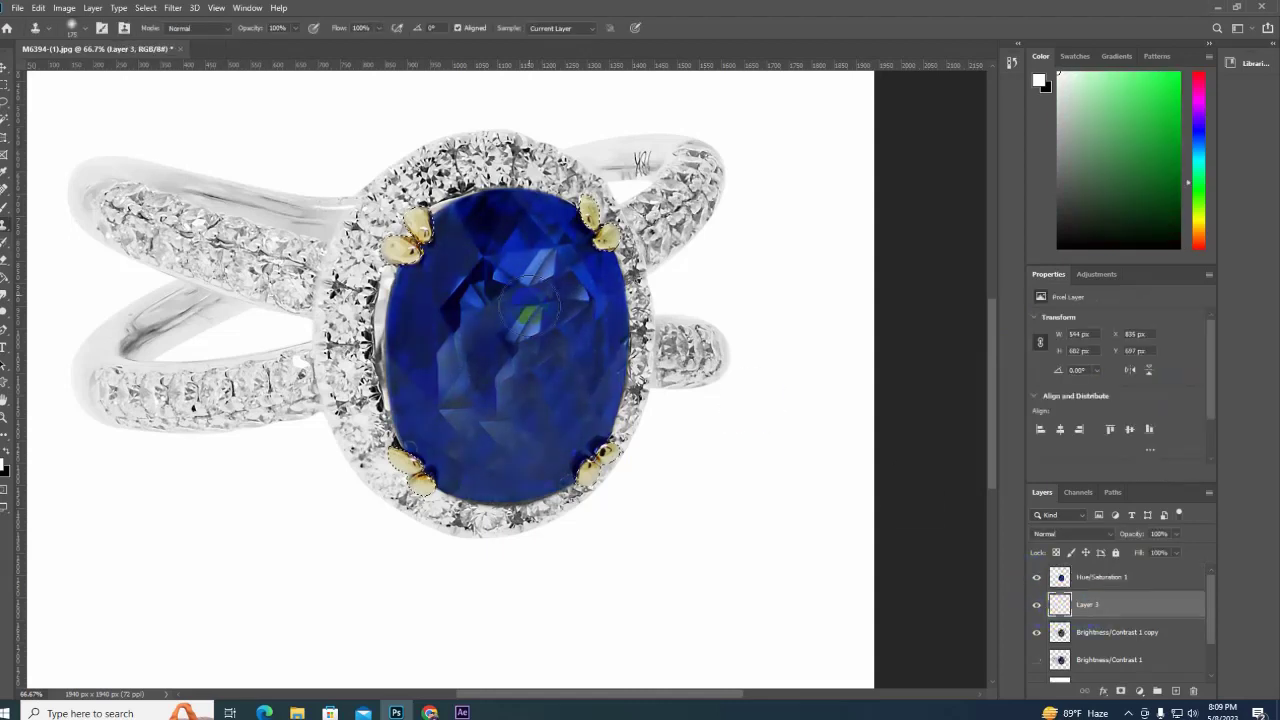
Set the Smudge tool to 41% strength and smudge the blue tint off the lower prong.
left_click_drag(5, 292, 45, 320)
key("ctrl+plus")
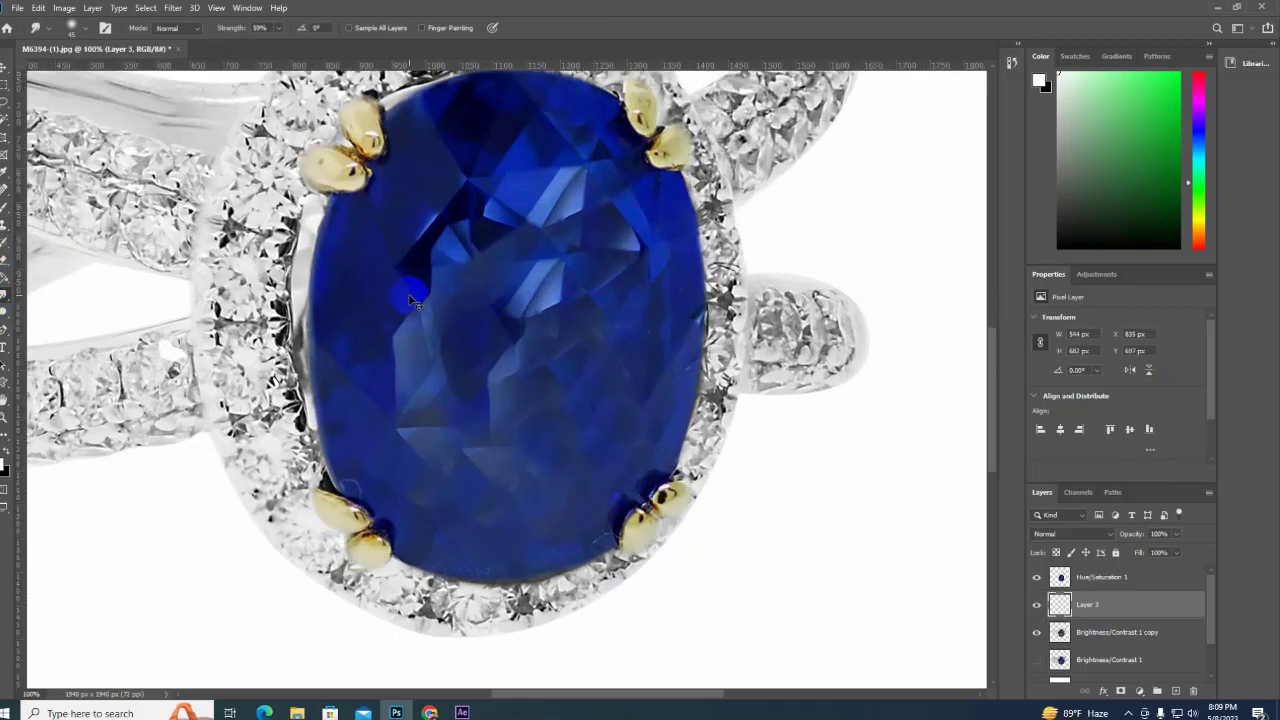
key("ctrl+plus")
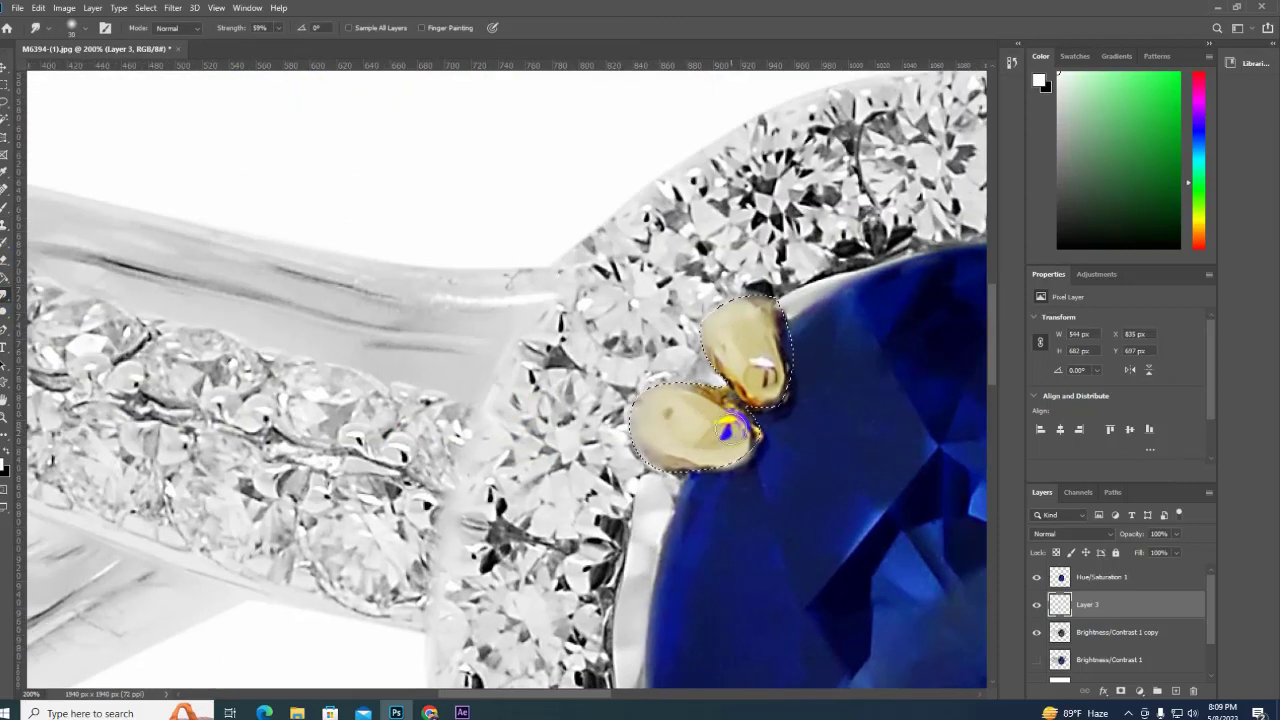
left_click(278, 28)
left_click_drag(271, 46, 262, 46)
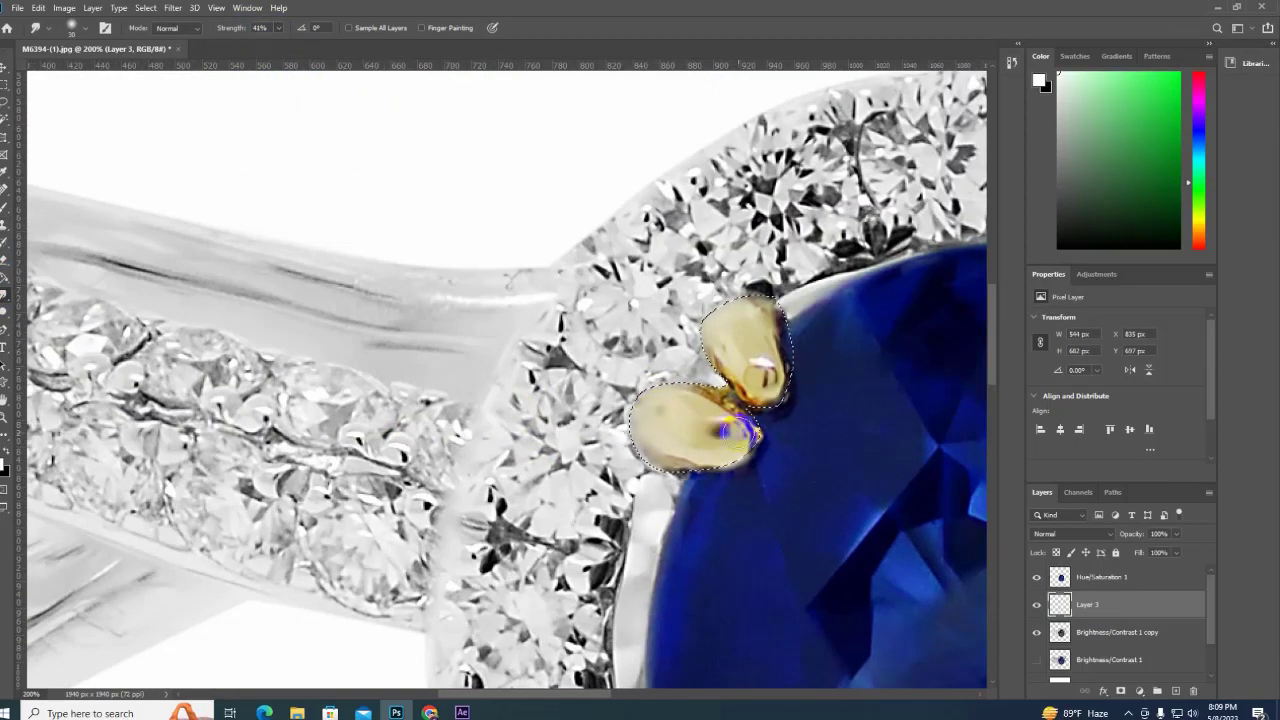
mouse_move(738, 430)
left_mouse_down()
mouse_move(792, 438)
mouse_move(752, 362)
mouse_move(857, 331)
left_mouse_up()
Smudge the blue tint off the upper and lower-right gold prongs.
scroll(700, 337, "right", 5)
scroll(531, 343, "right", 5)
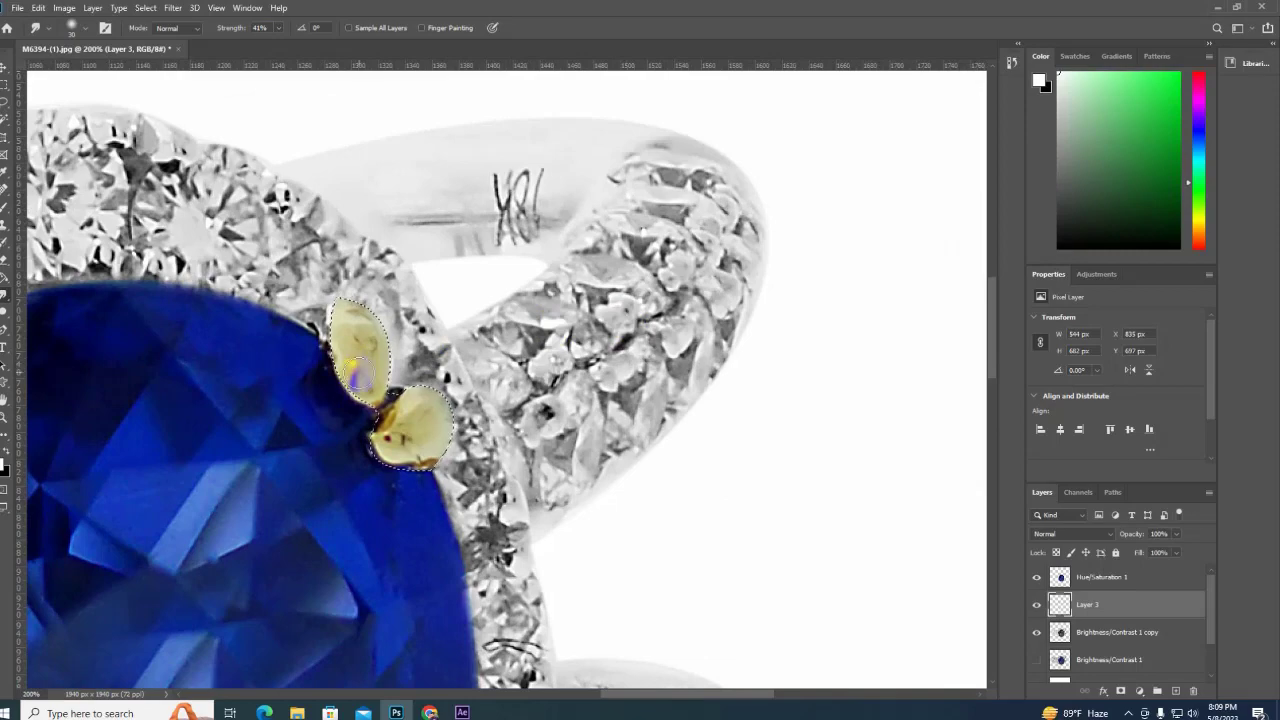
left_click_drag(357, 375, 430, 462)
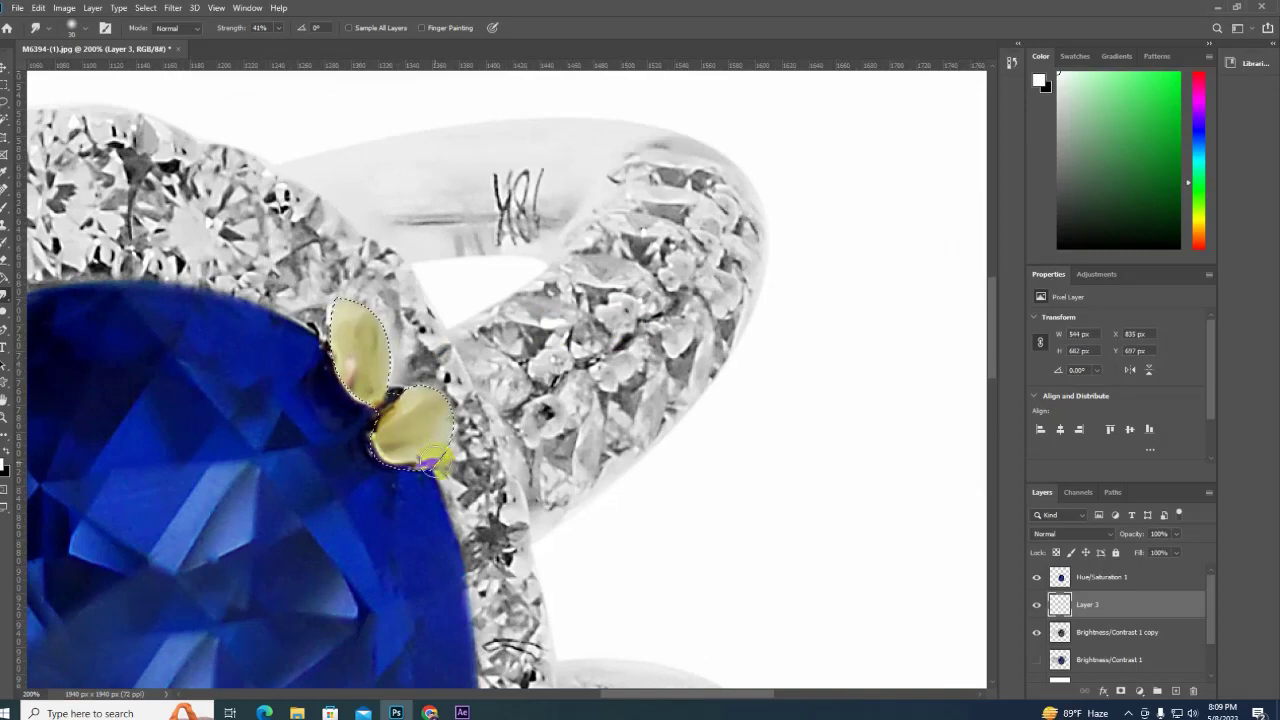
scroll(430, 462, "down", 10)
scroll(500, 440, "down", 3)
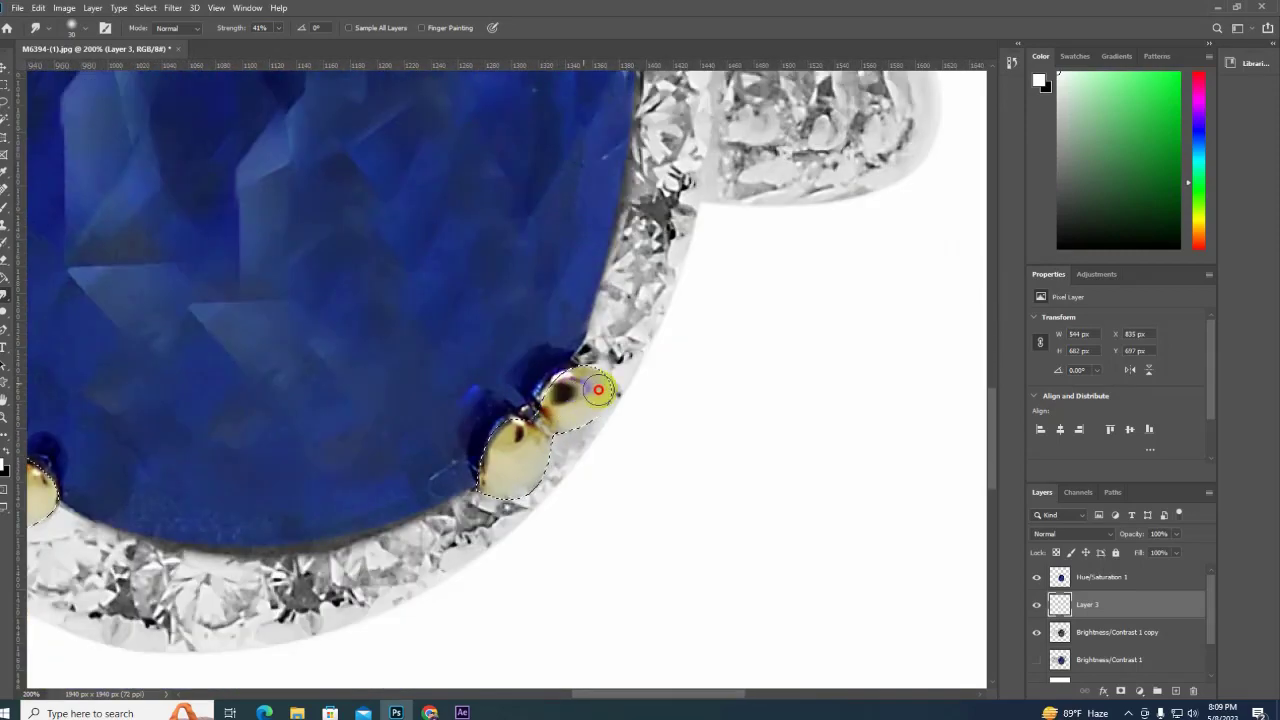
mouse_move(567, 370)
left_mouse_down()
mouse_move(557, 428)
mouse_move(567, 390)
mouse_move(529, 428)
mouse_move(631, 364)
left_mouse_up()
scroll(650, 350, "up", 5)
key("alt+]")
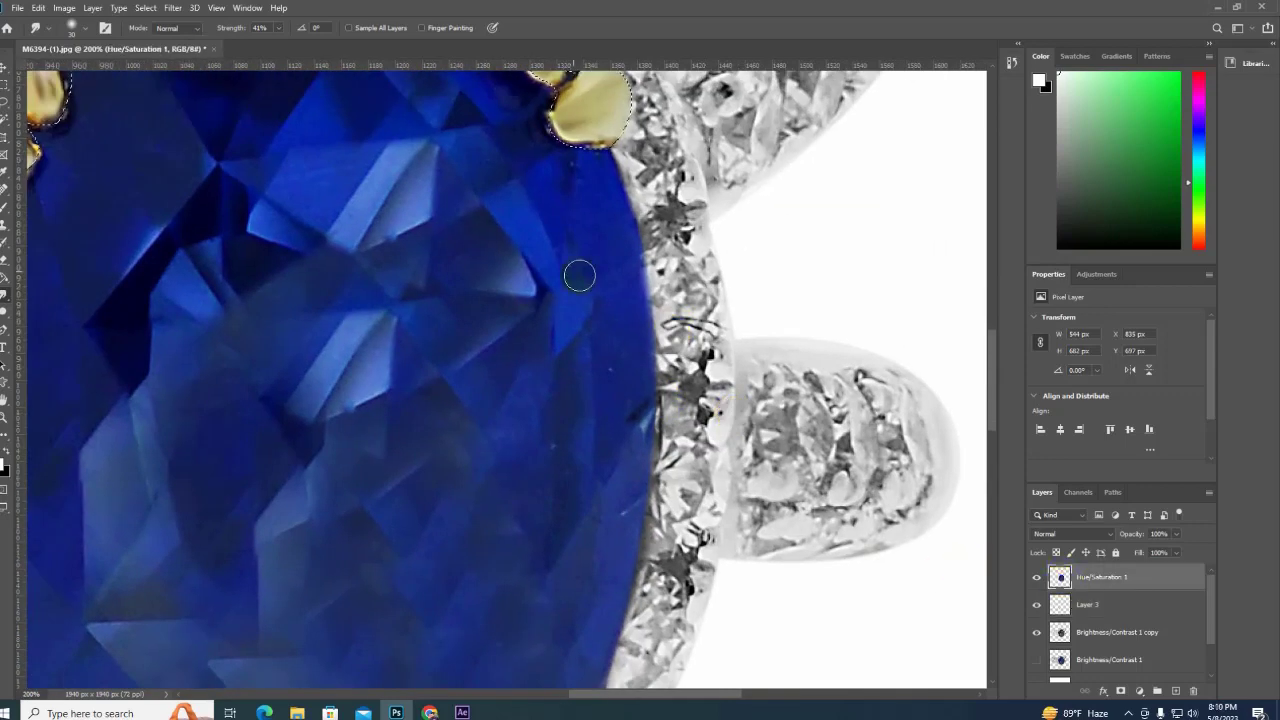
left_click(5, 190)
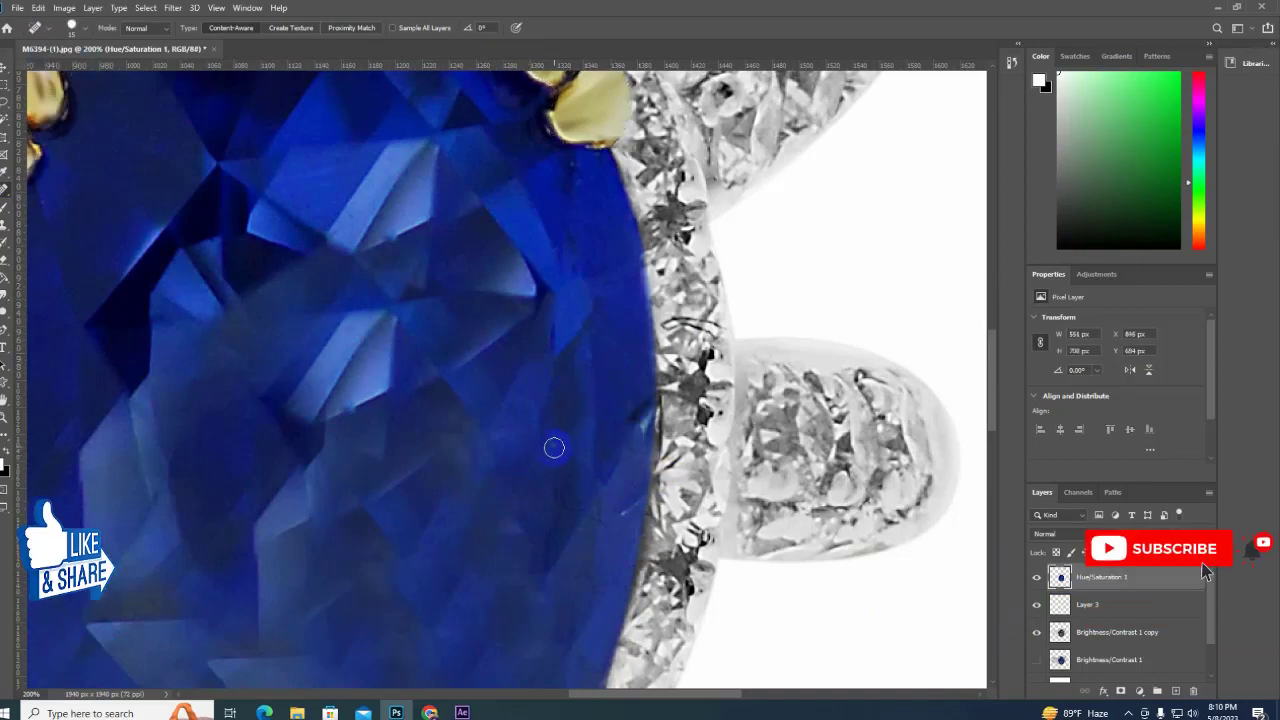
Zoom out to the whole ring and make Brightness/Contrast 1 copy the working layer.
key("ctrl+minus")
key("ctrl+minus")
key("ctrl+minus")
scroll(614, 572, "down", 1)
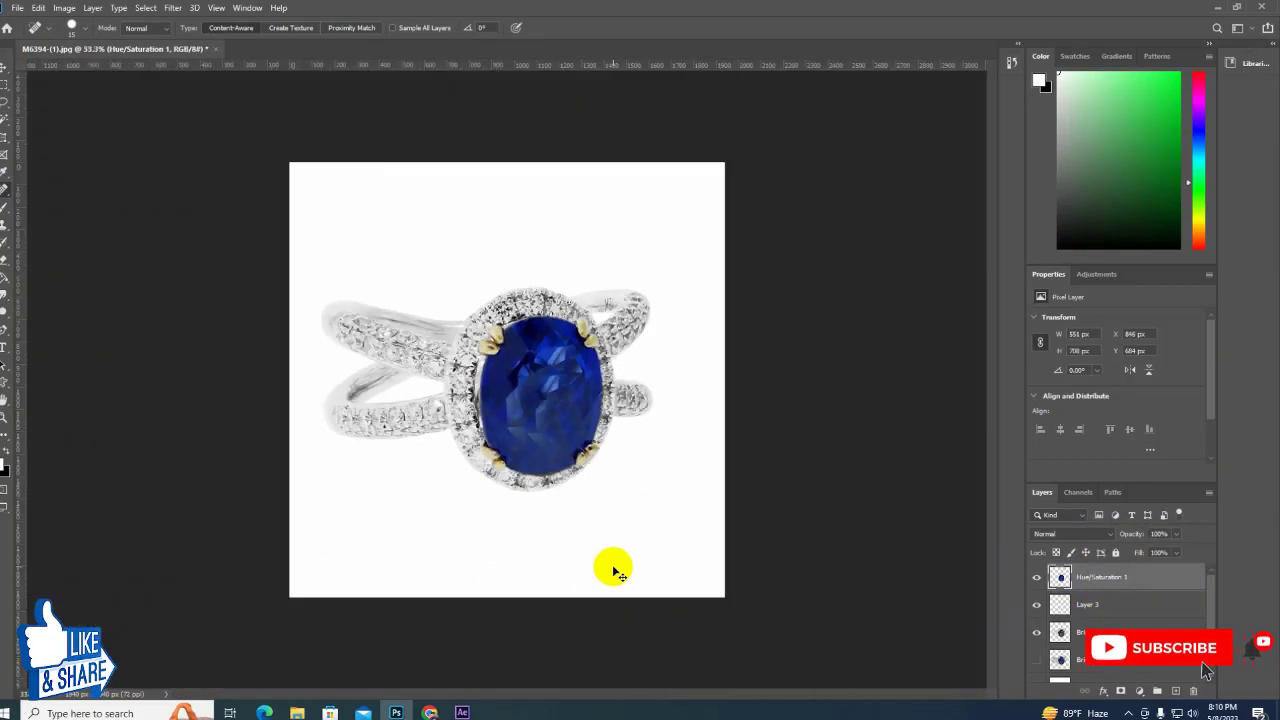
scroll(609, 566, "up", 1)
scroll(609, 566, "up", 2)
scroll(648, 436, "down", 1)
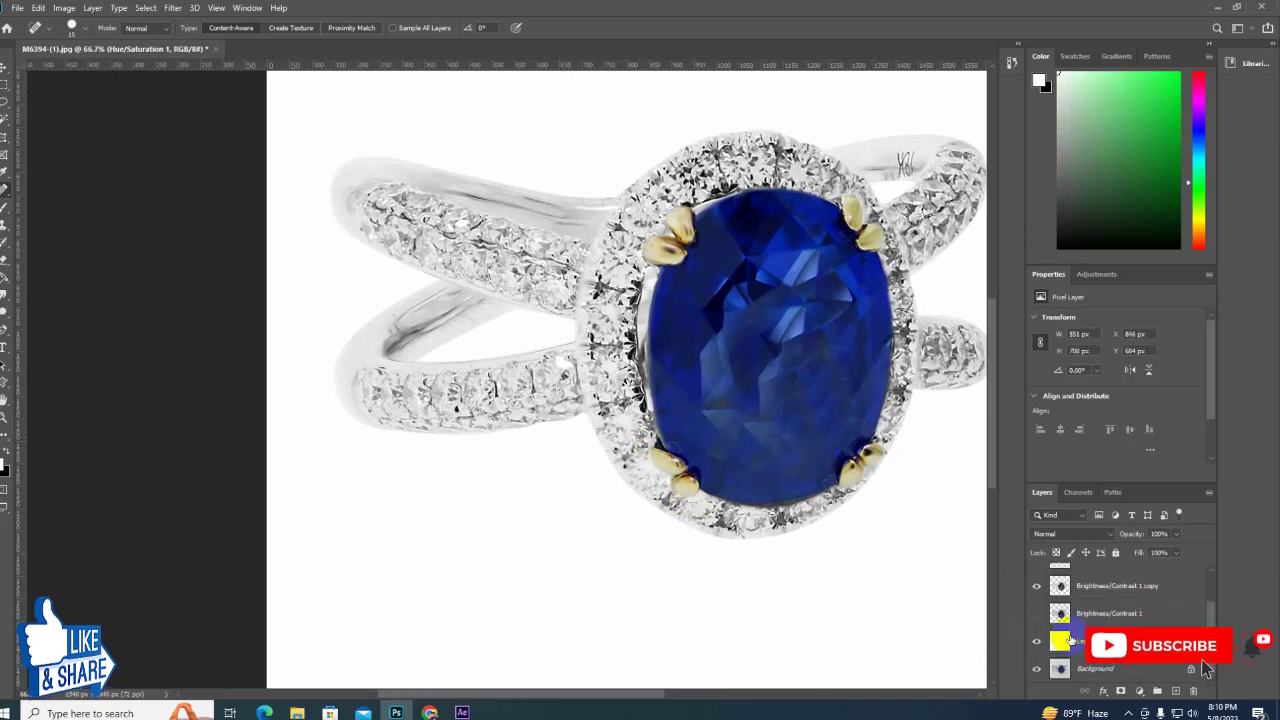
scroll(1100, 620, "down", 1)
left_click(1062, 614)
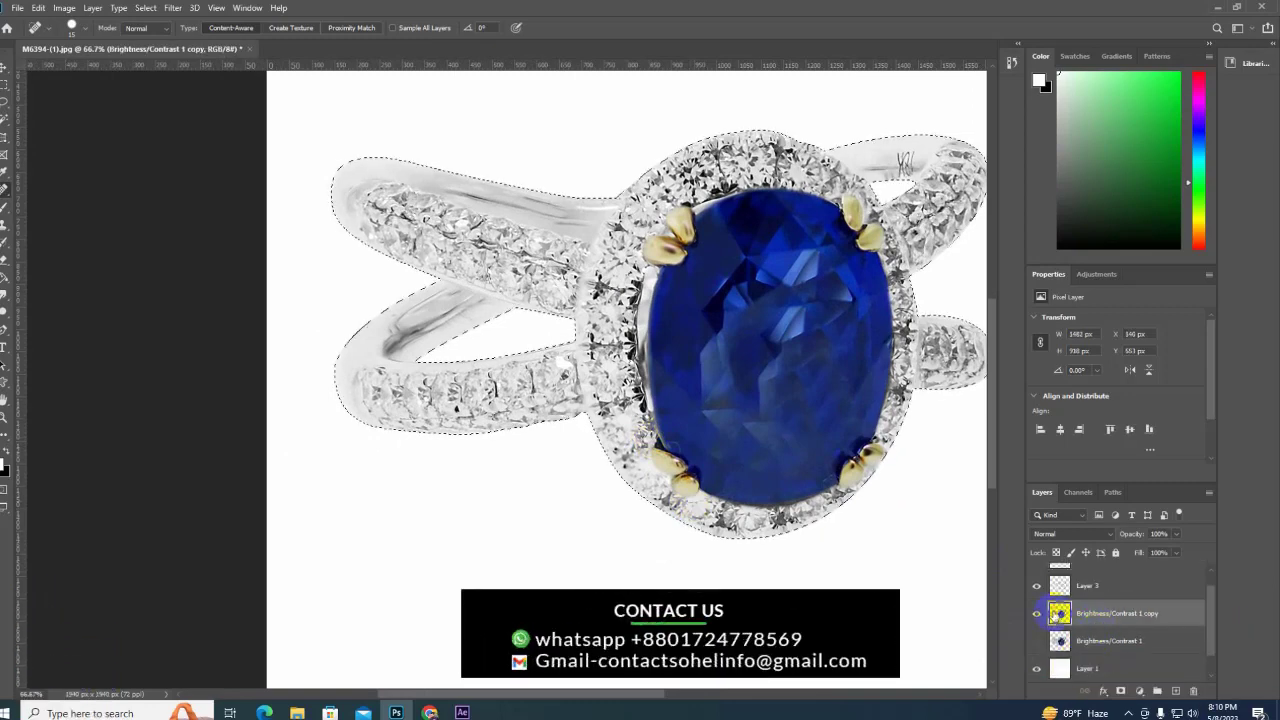
Trace the inner band curve with a Pen path, make it a selection, and copy it to Layer 4.
left_click(5, 330)
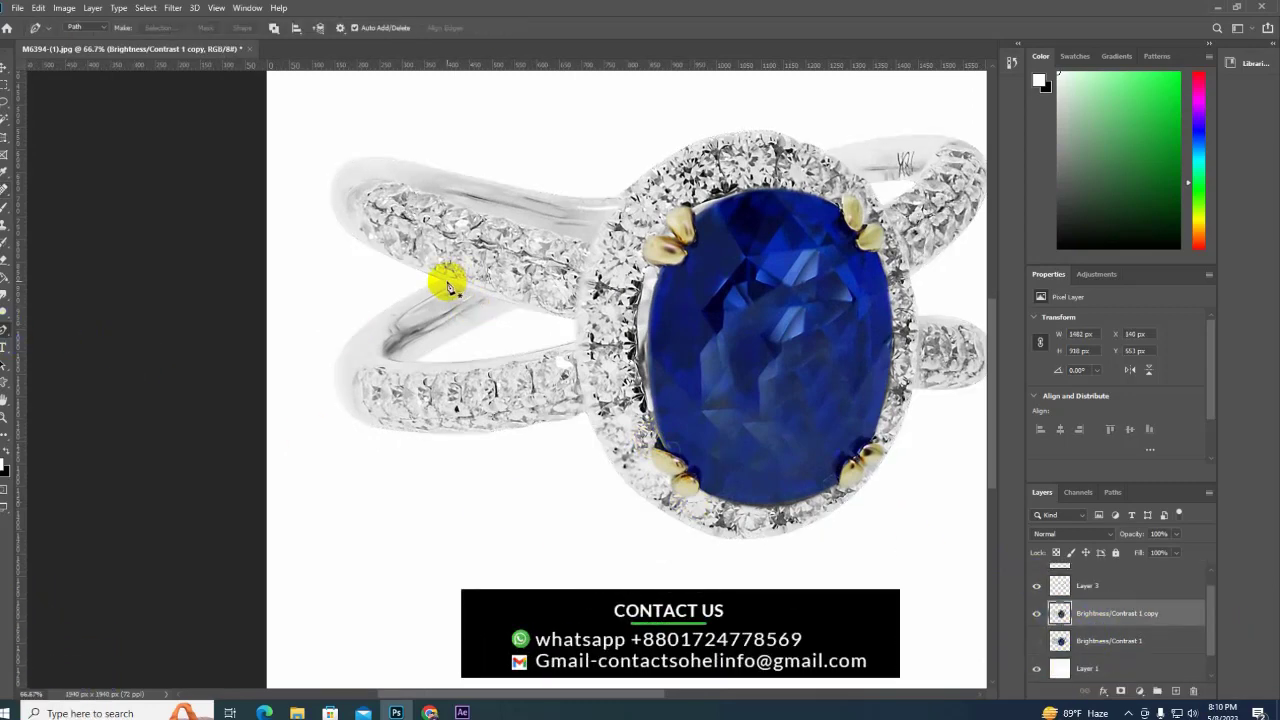
left_click(446, 284)
left_click_drag(381, 352, 378, 398)
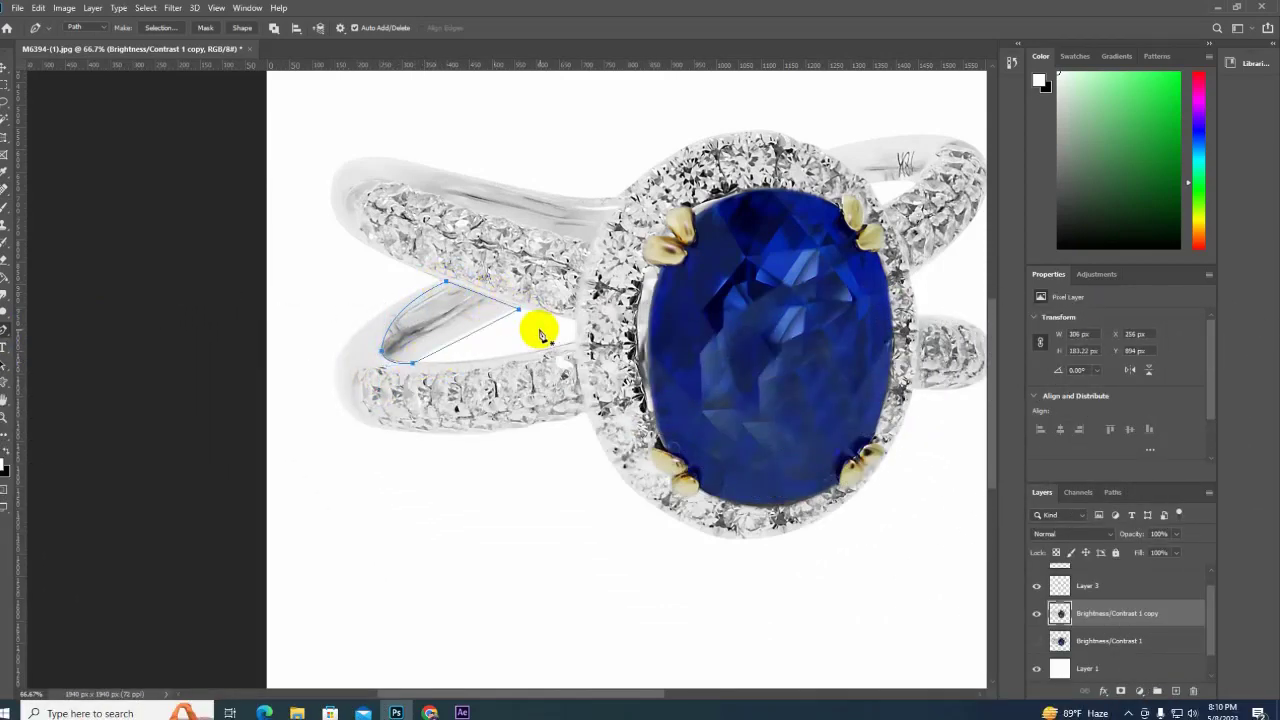
right_click(501, 341)
left_click(512, 354)
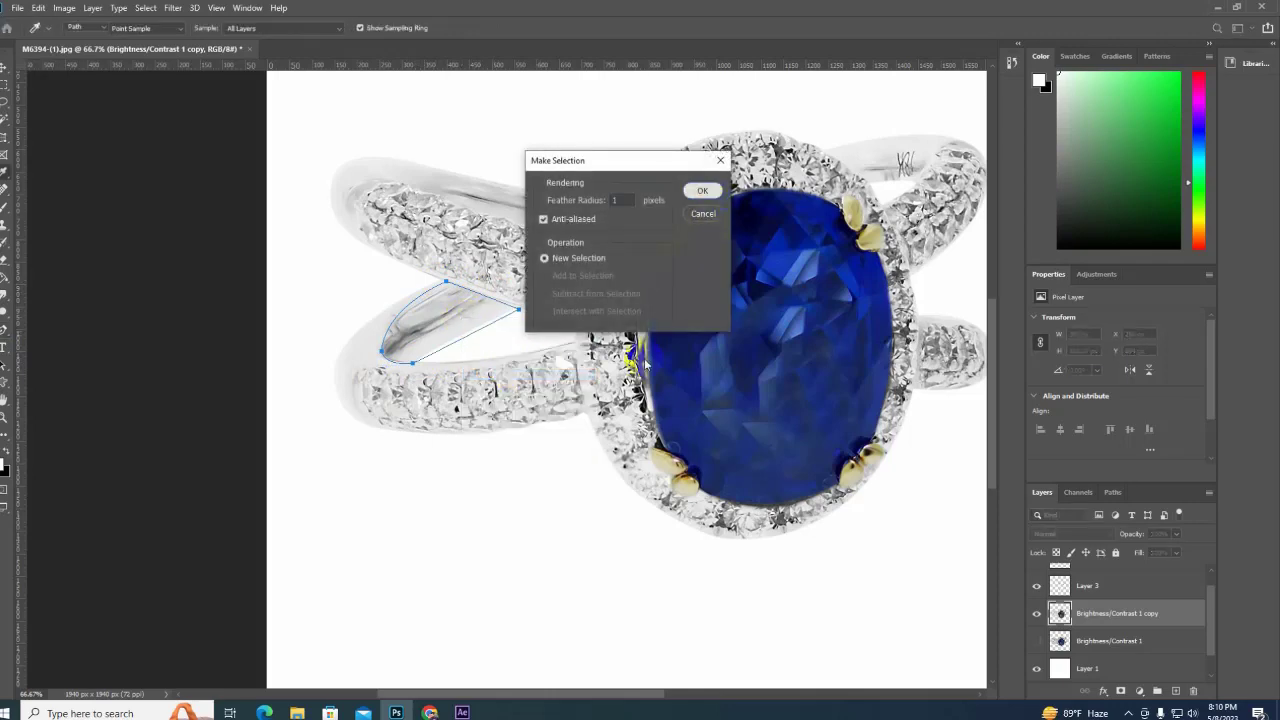
left_click(700, 191)
key("ctrl+j")
Load Layer 4 as a selection and brush soft shading at 60% opacity into the inner band.
left_click(1058, 612, "ctrl")
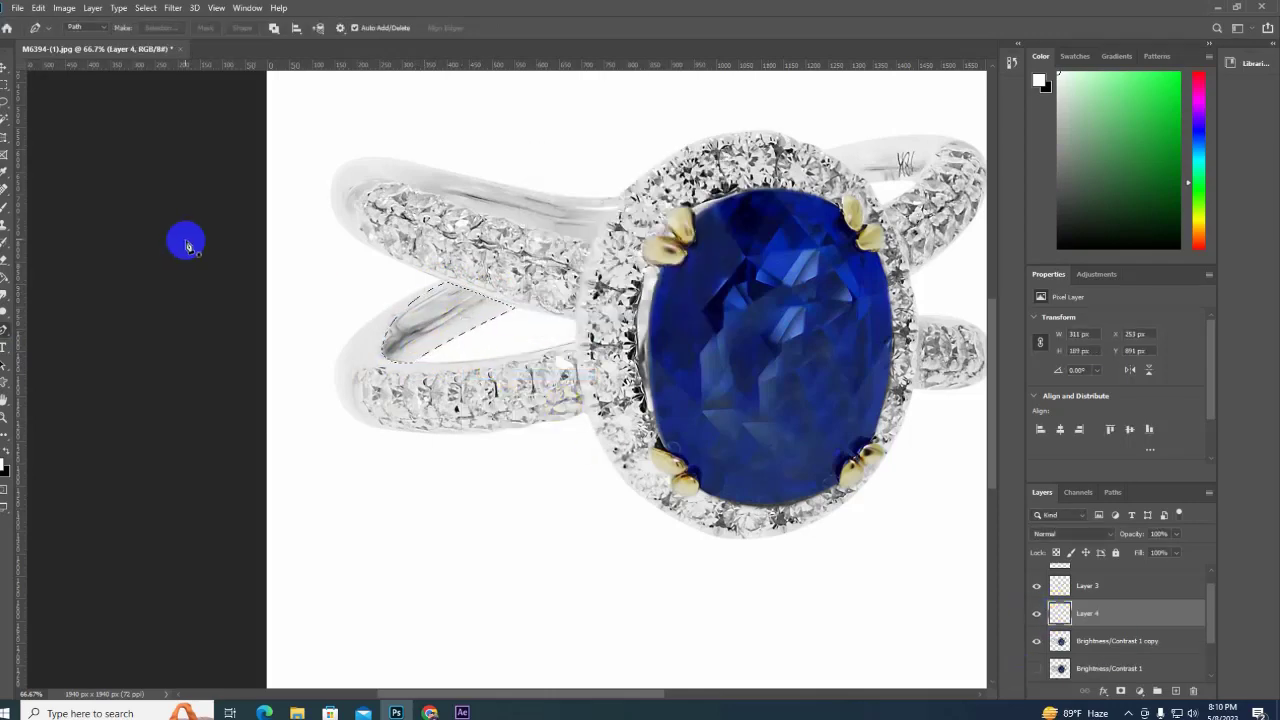
left_click(6, 207)
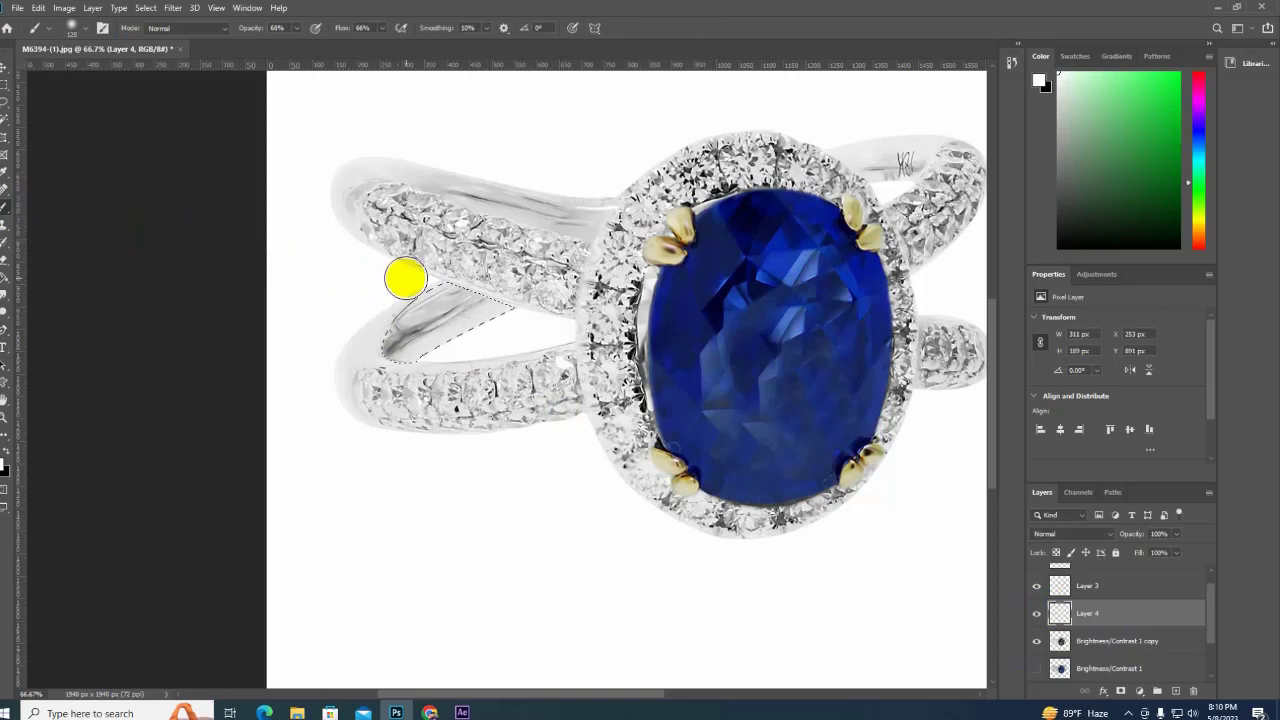
key("d")
key("x")
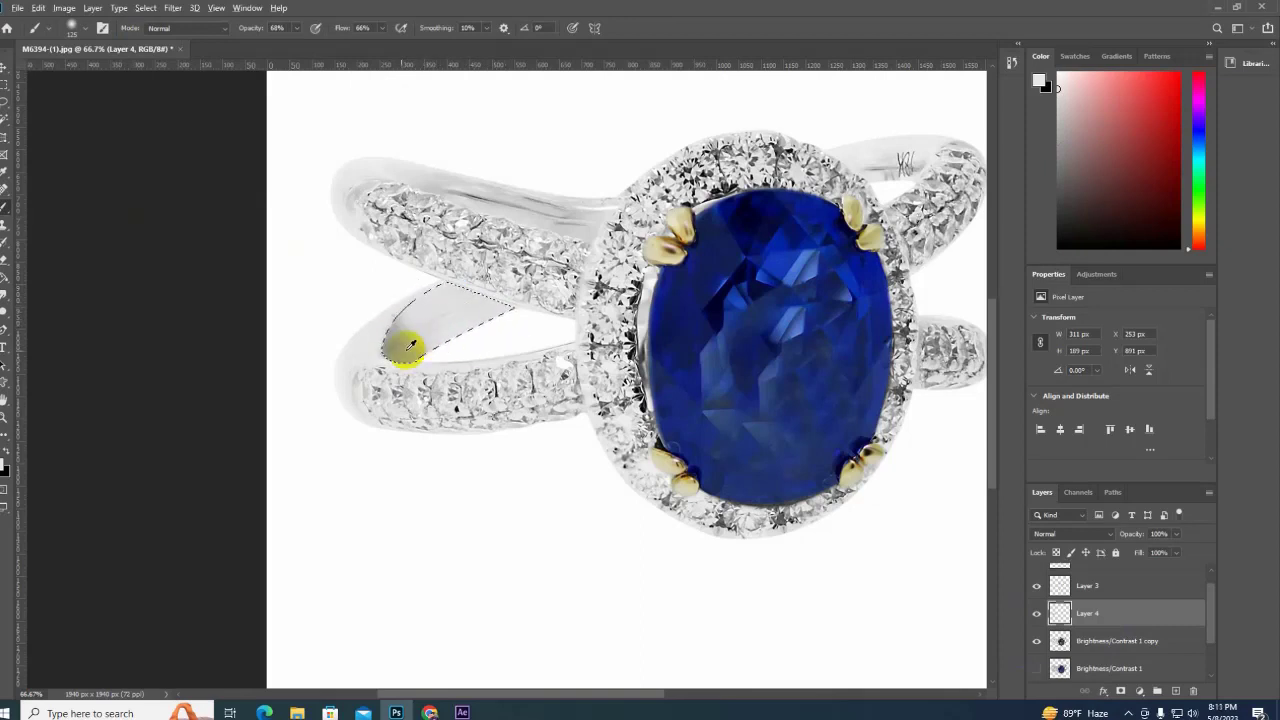
left_click_drag(457, 332, 433, 310)
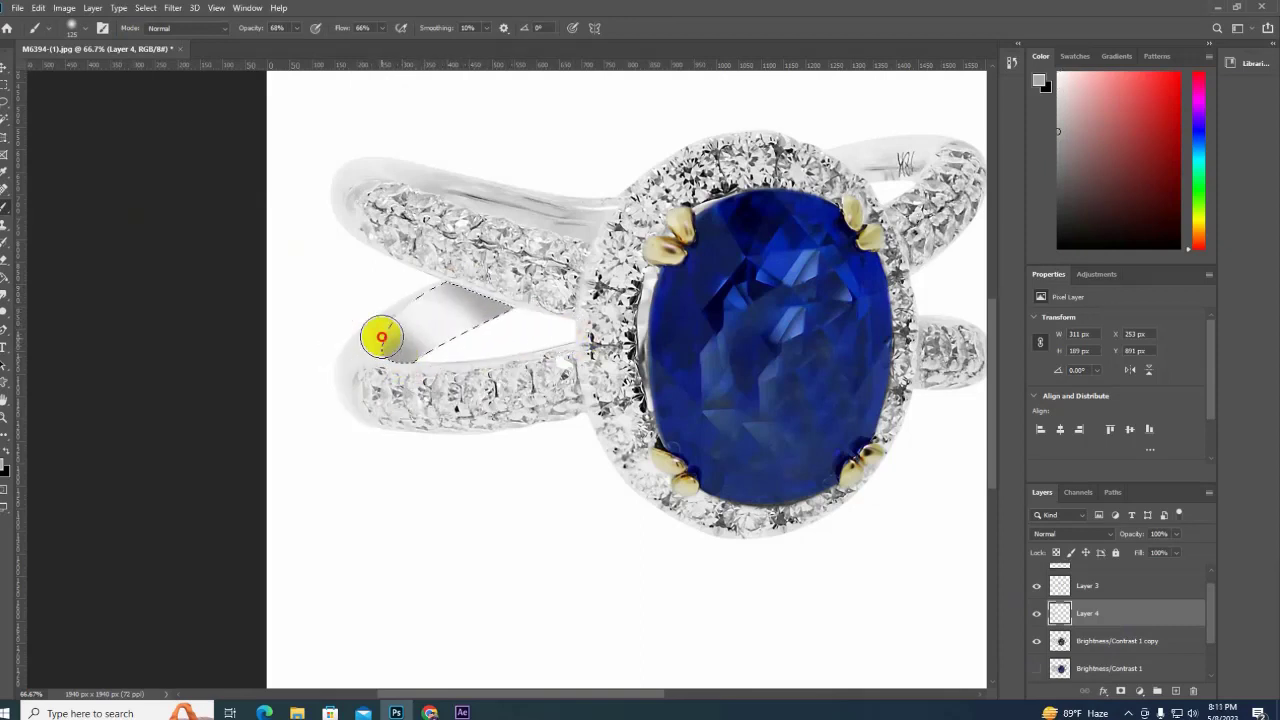
left_click_drag(381, 338, 400, 417)
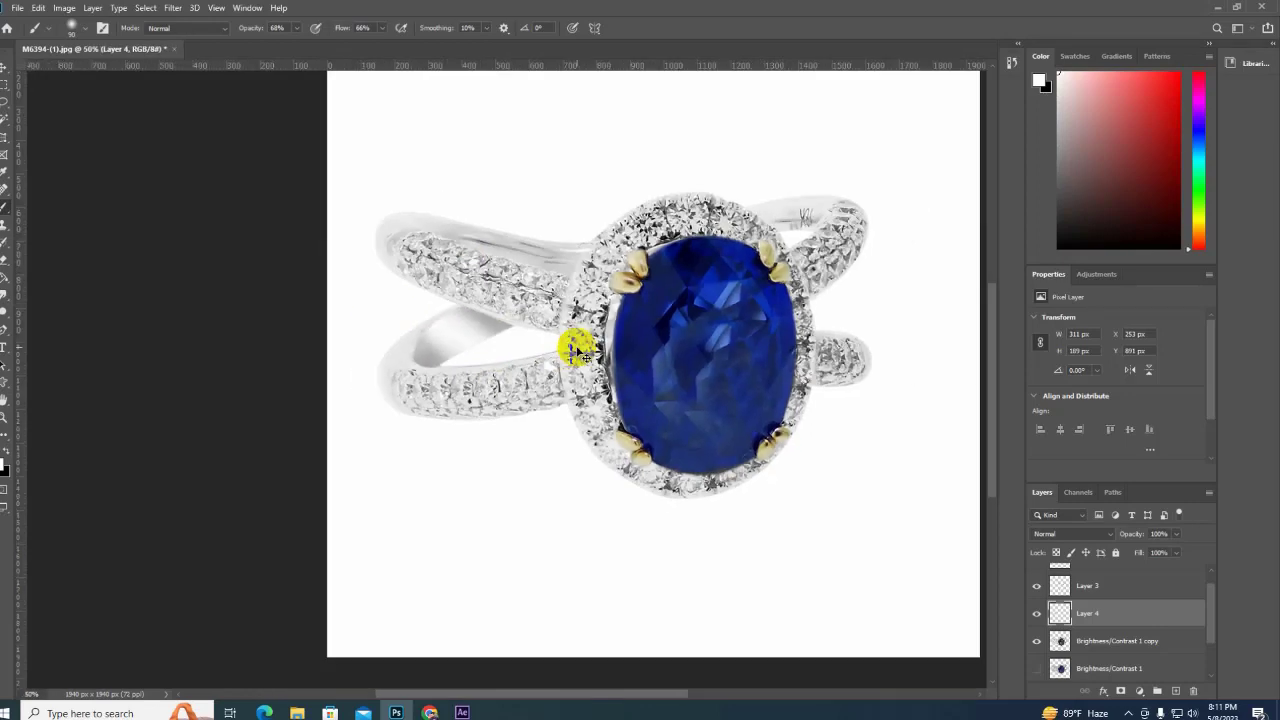
Select Brightness/Contrast 1 copy, pick the Pen tool, and centre the sapphire in view.
left_click(1062, 641)
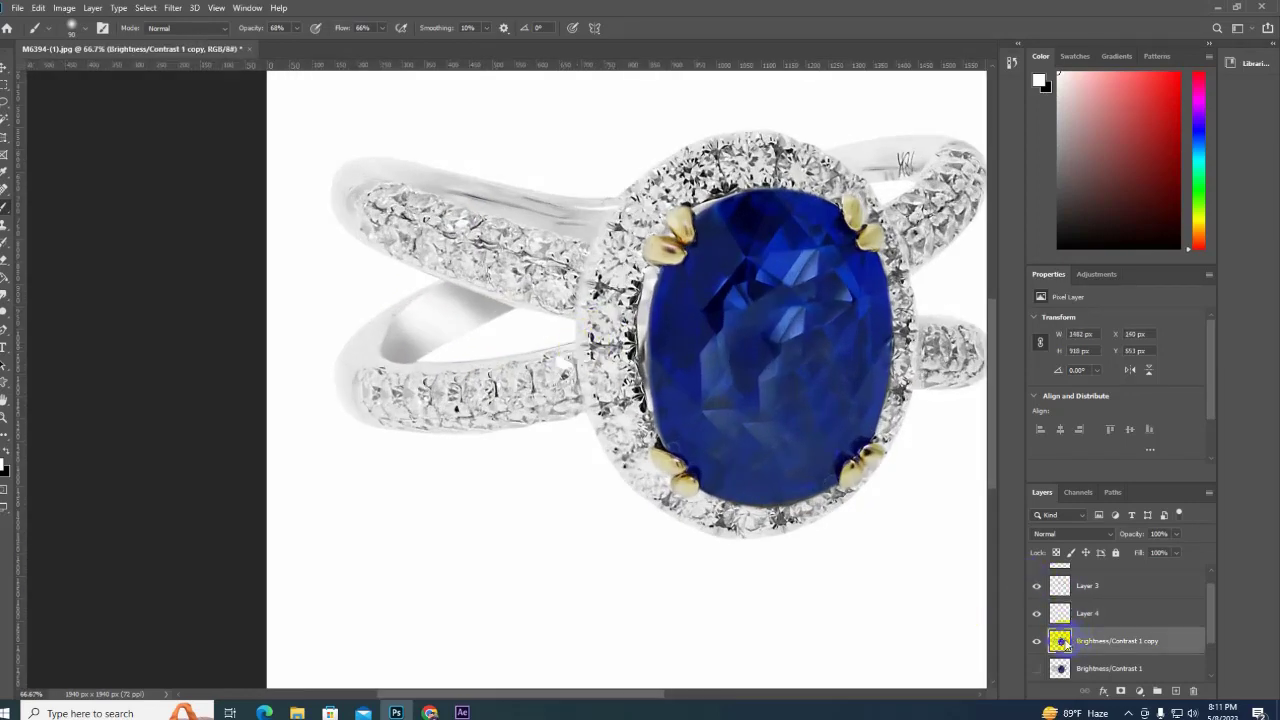
right_click(3, 296)
left_click(40, 329)
scroll(414, 234, "up", 2)
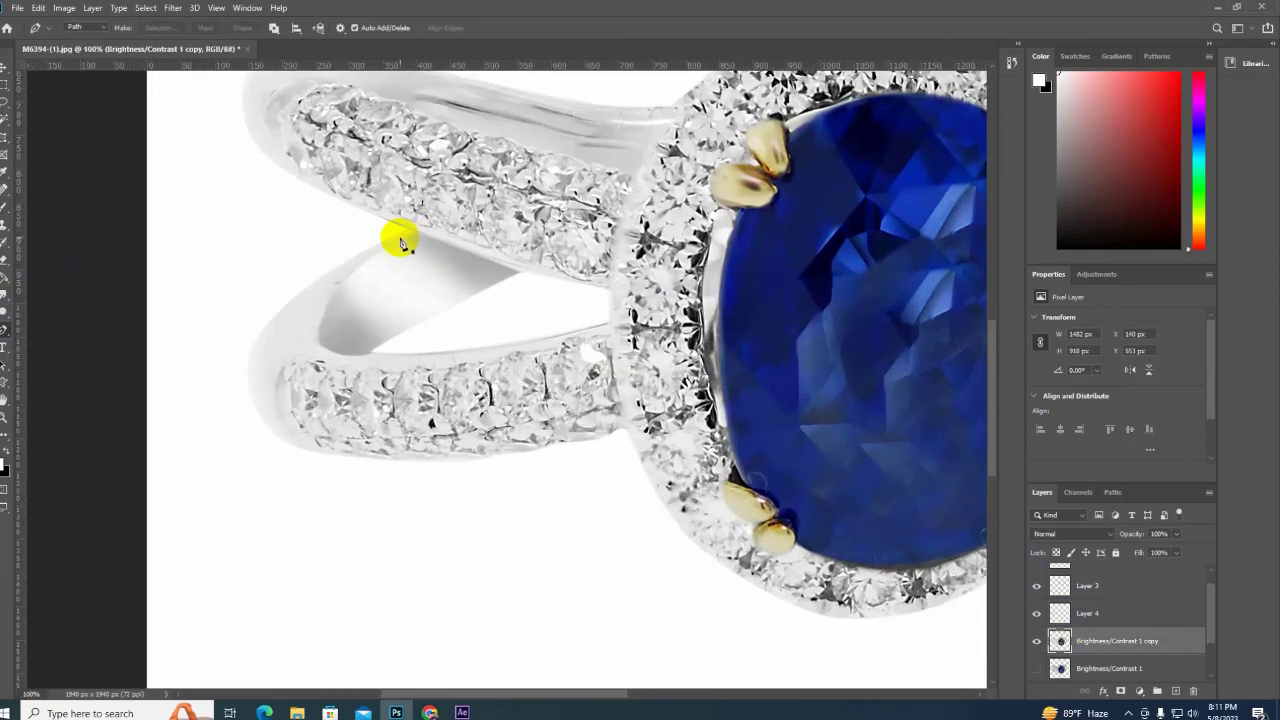
left_click_drag(550, 288, 603, 309)
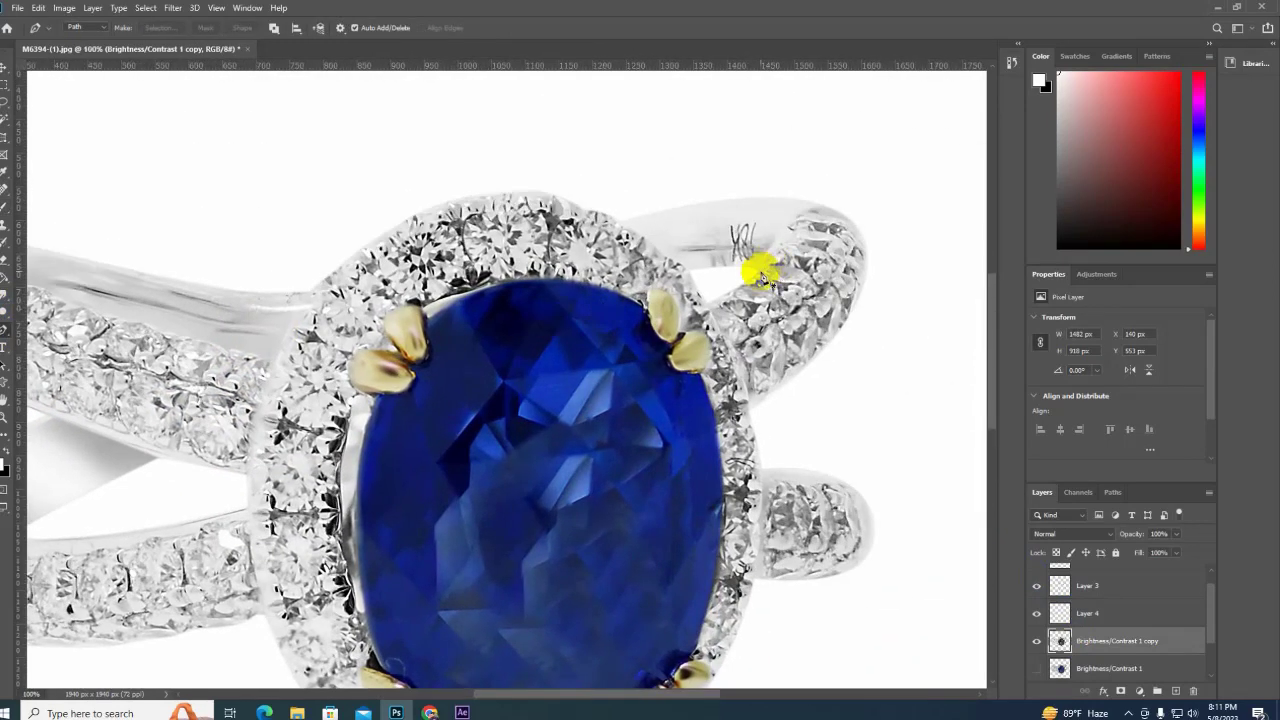
Trace a closed path around the engraved mark, make it a selection, and copy it to Layer 5.
left_click(760, 271)
left_click_drag(797, 205, 790, 222)
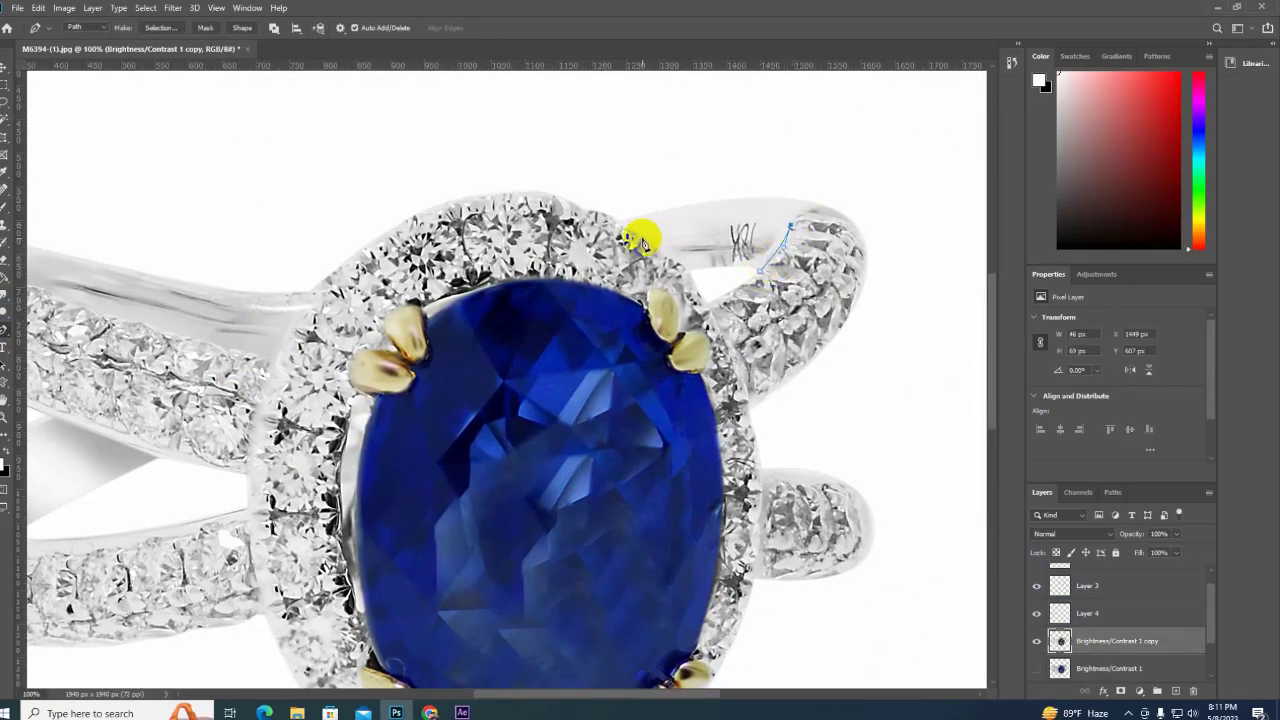
left_click_drag(641, 234, 537, 264)
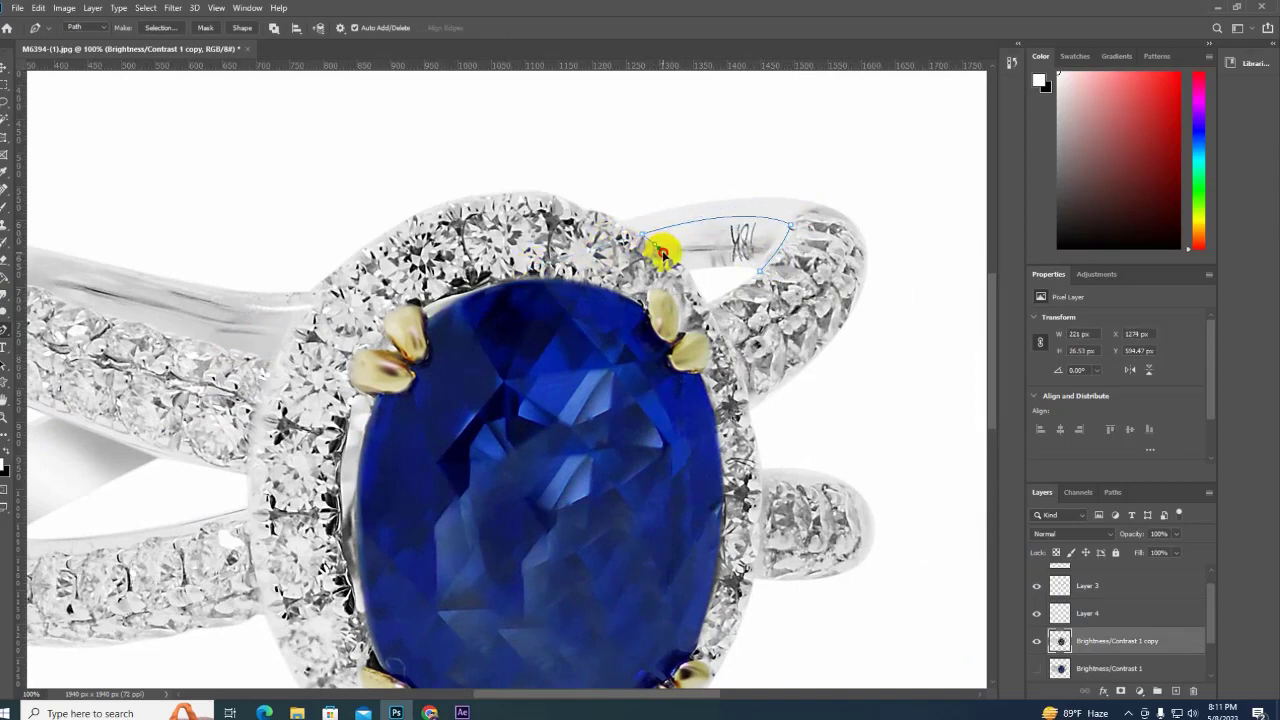
left_click(760, 271)
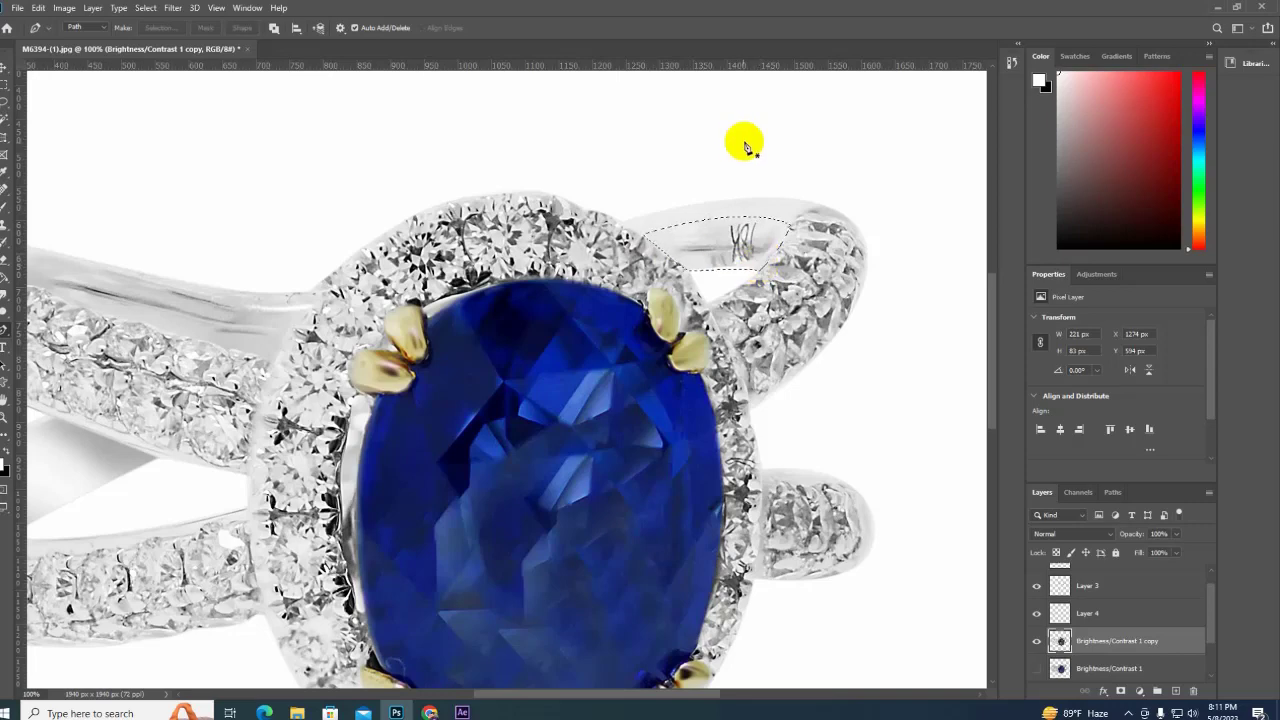
right_click(750, 215)
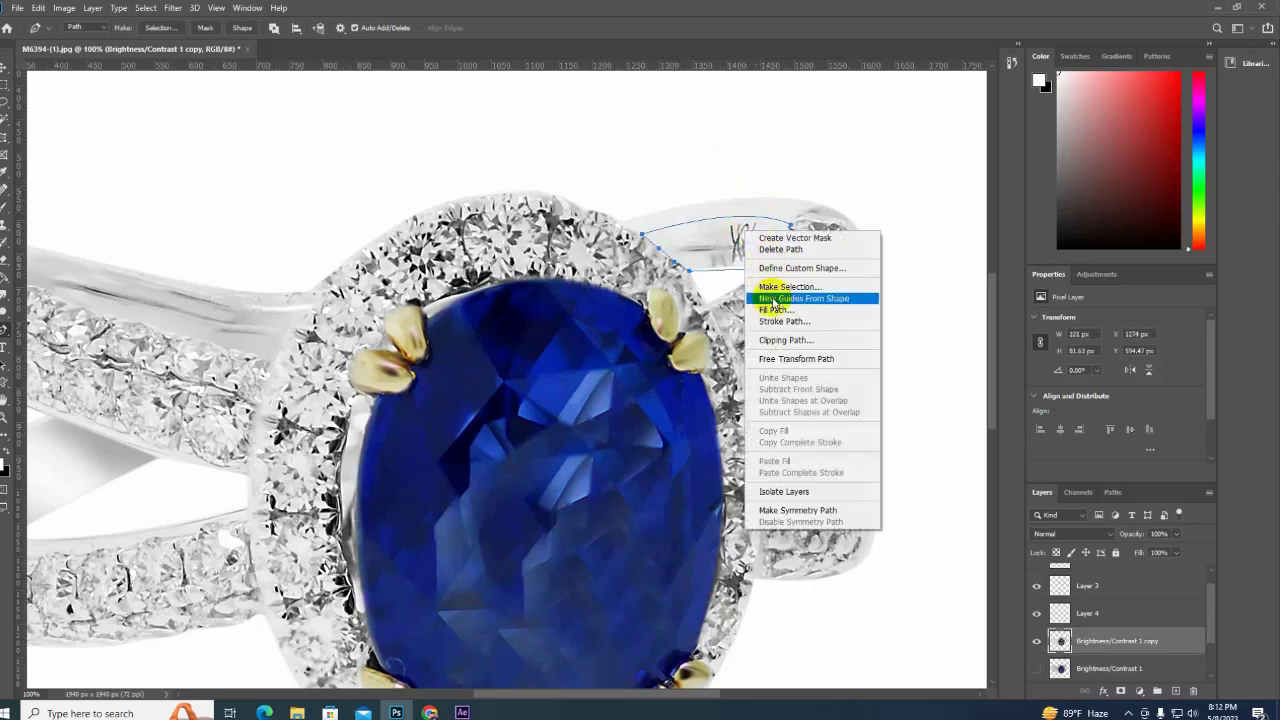
left_click(772, 286)
left_click(701, 189)
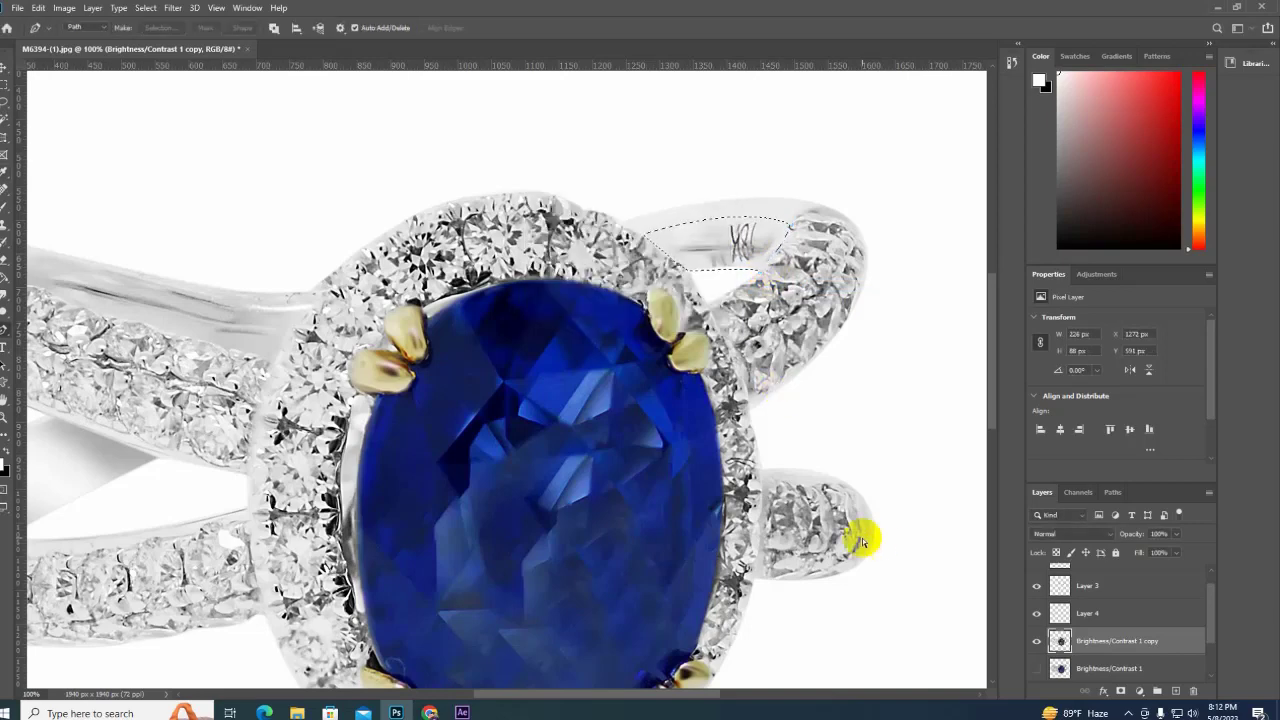
key("ctrl+j")
Reselect the engraved area and brush grey over the YKL mark.
right_click(5, 207)
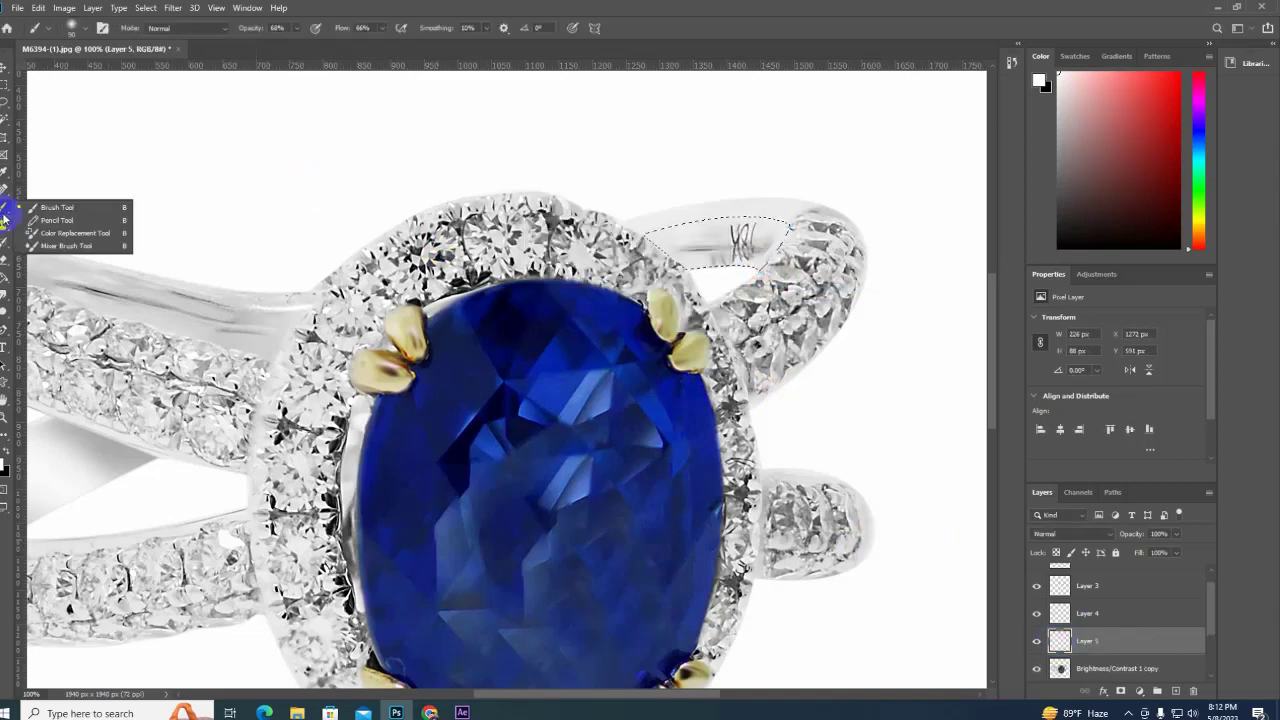
left_click(60, 204)
scroll(738, 226, "down", 1)
key("ctrl+shift+d")
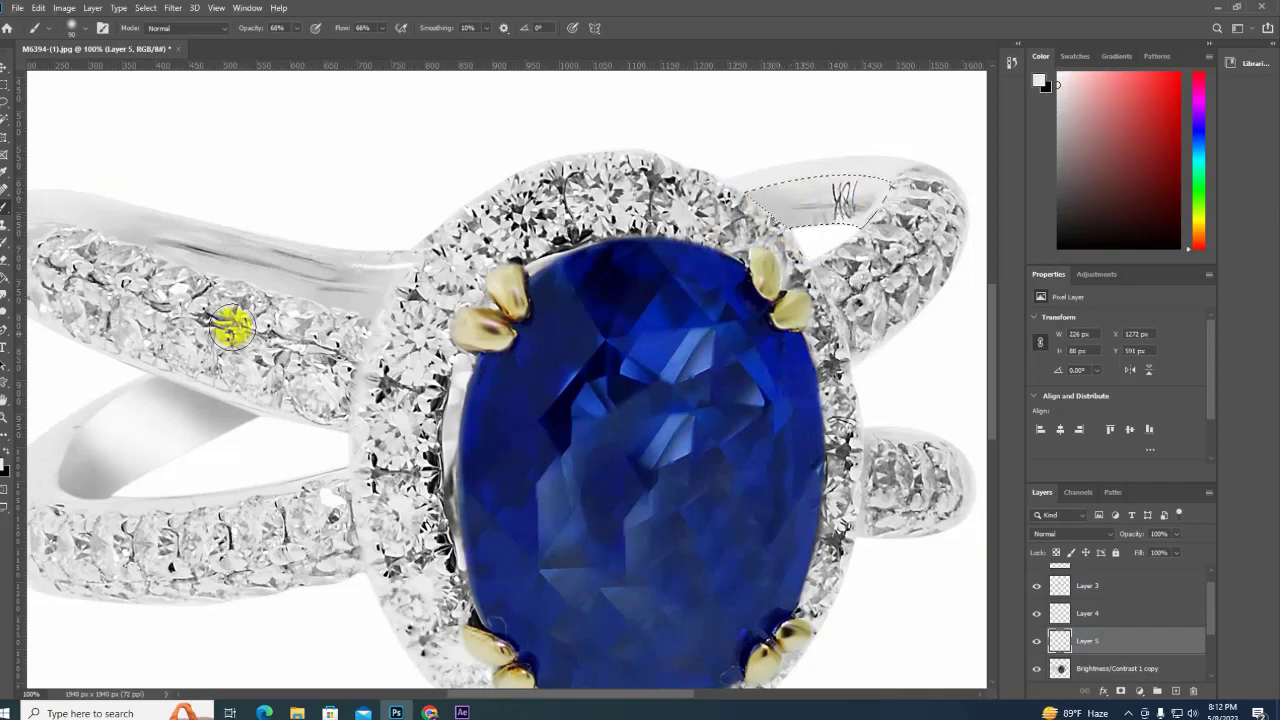
mouse_move(778, 254)
left_mouse_down()
mouse_move(857, 243)
mouse_move(877, 206)
mouse_move(817, 177)
mouse_move(760, 256)
mouse_move(823, 149)
mouse_move(889, 163)
mouse_move(834, 126)
mouse_move(826, 232)
mouse_move(823, 217)
left_mouse_up()
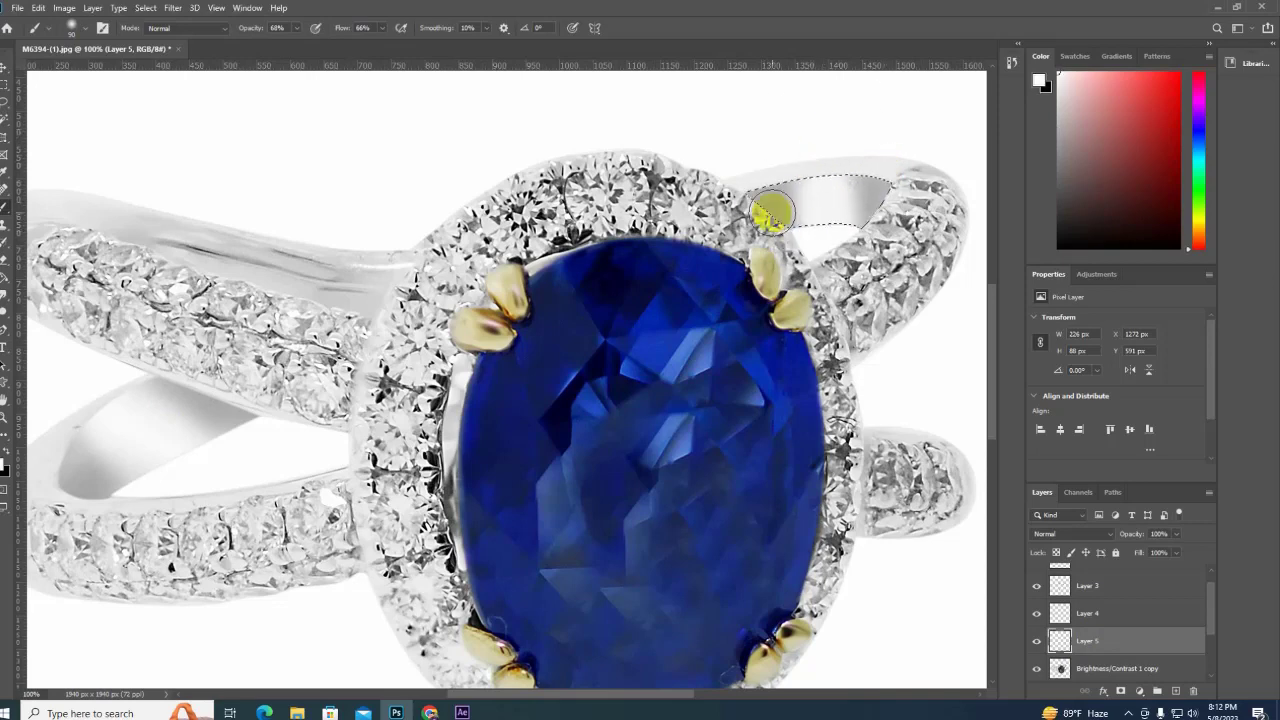
Make Layer 4 active, then pan and zoom out to view the whole ring.
left_click(1074, 618)
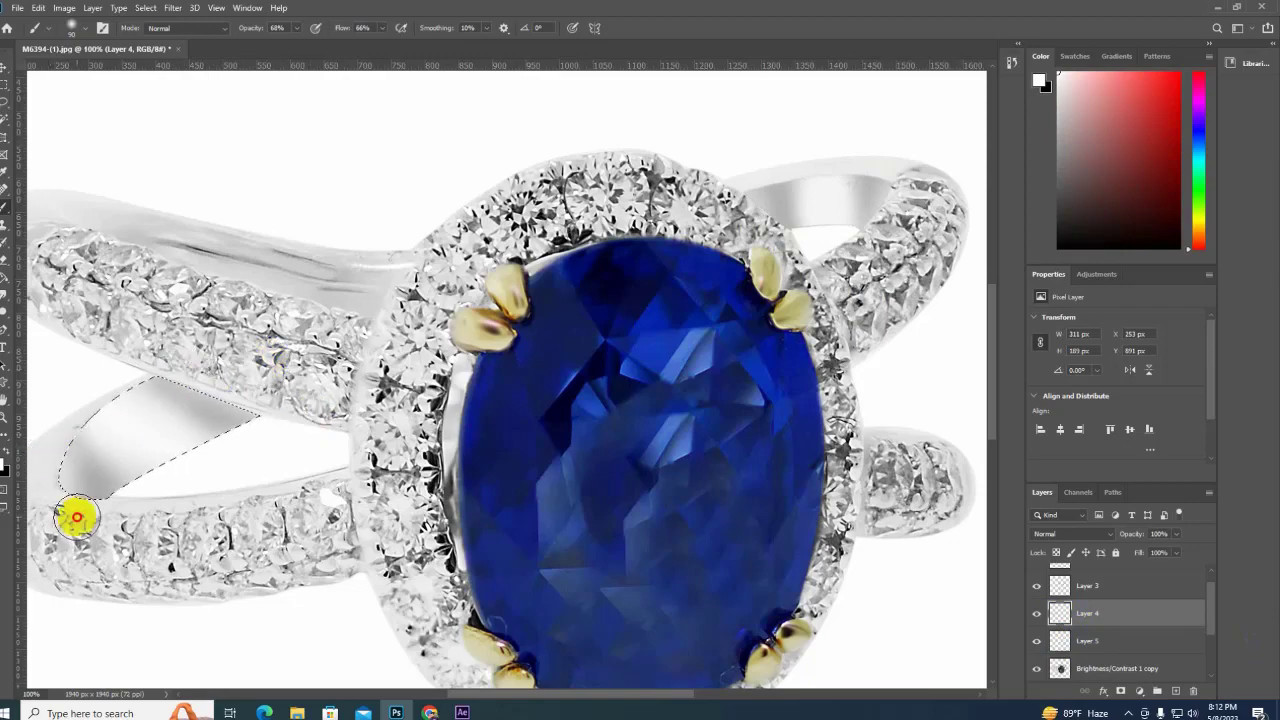
mouse_move(311, 447)
left_mouse_down()
mouse_move(411, 421)
mouse_move(389, 380)
left_mouse_up()
left_click_drag(517, 349, 574, 380)
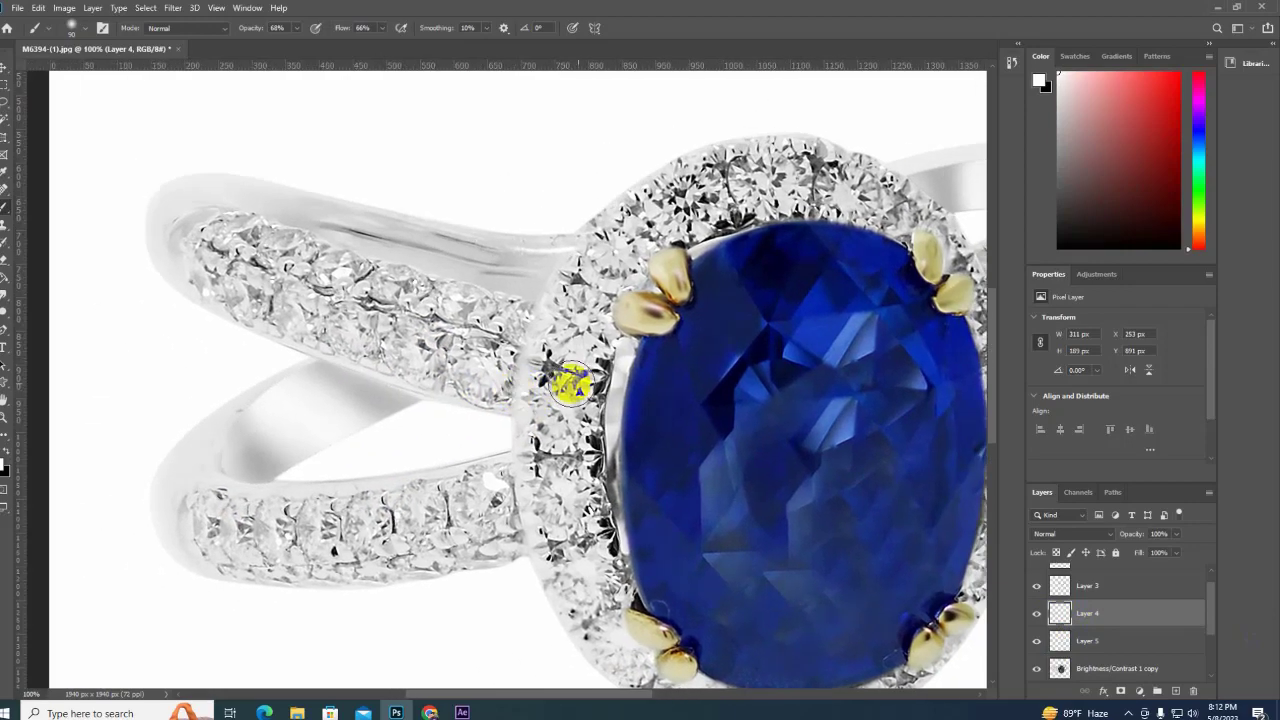
key("ctrl+minus")
key("ctrl+minus")
key("ctrl+minus")
key("ctrl+minus")
Choose the Pen tool, make Layer 5 active, and bring the ring into view.
key("ctrl+plus")
key("ctrl+plus")
key("ctrl+plus")
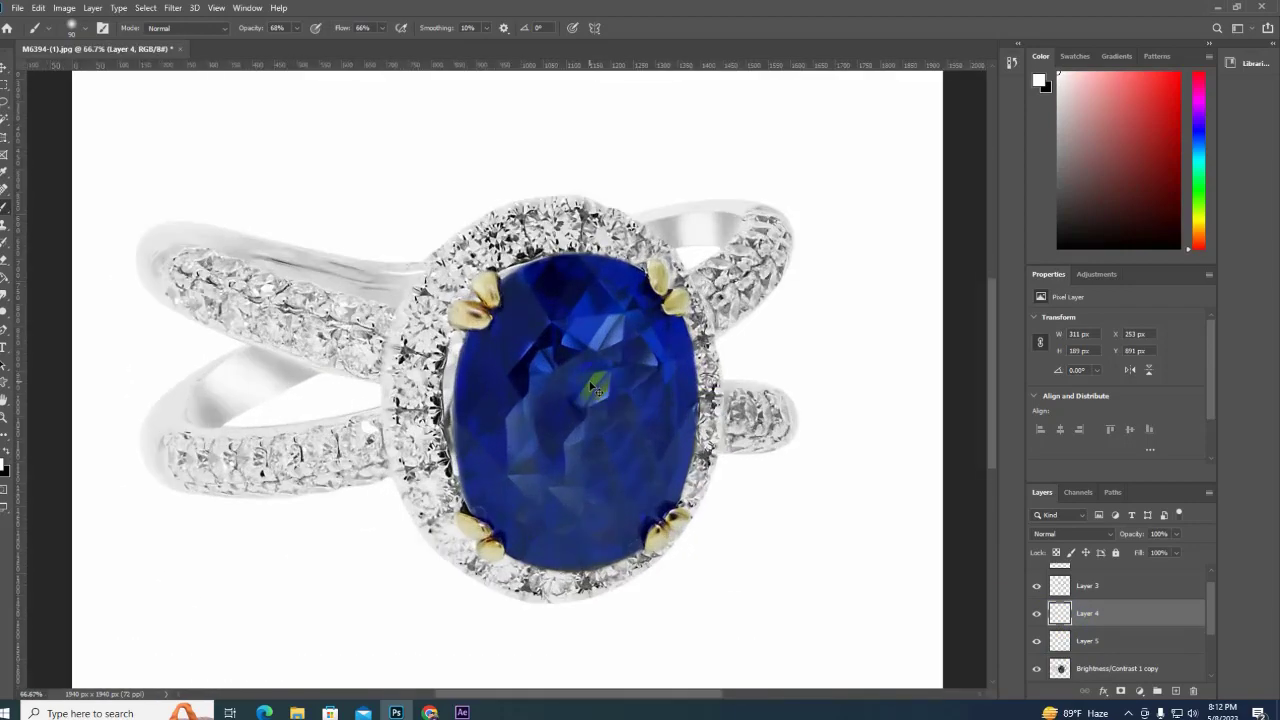
right_click(4, 328)
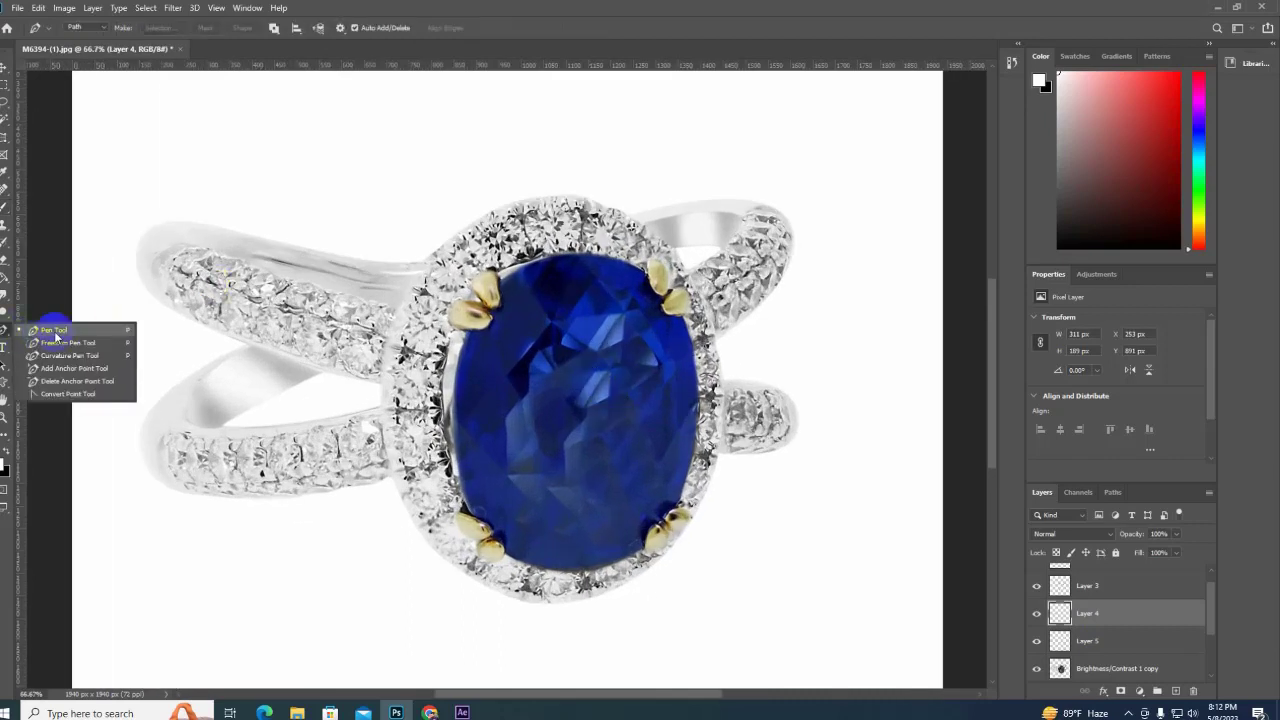
left_click(60, 326)
left_click_drag(400, 272, 563, 297)
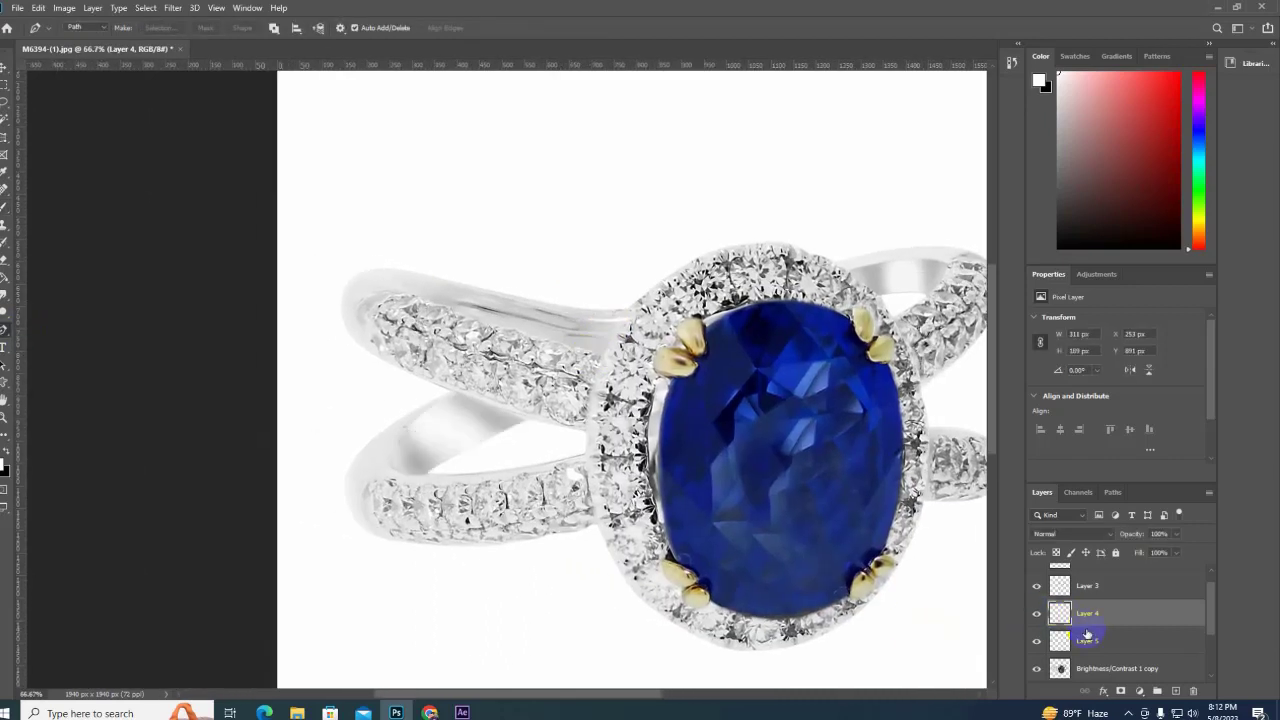
left_click(1048, 640)
left_click_drag(791, 365, 782, 420)
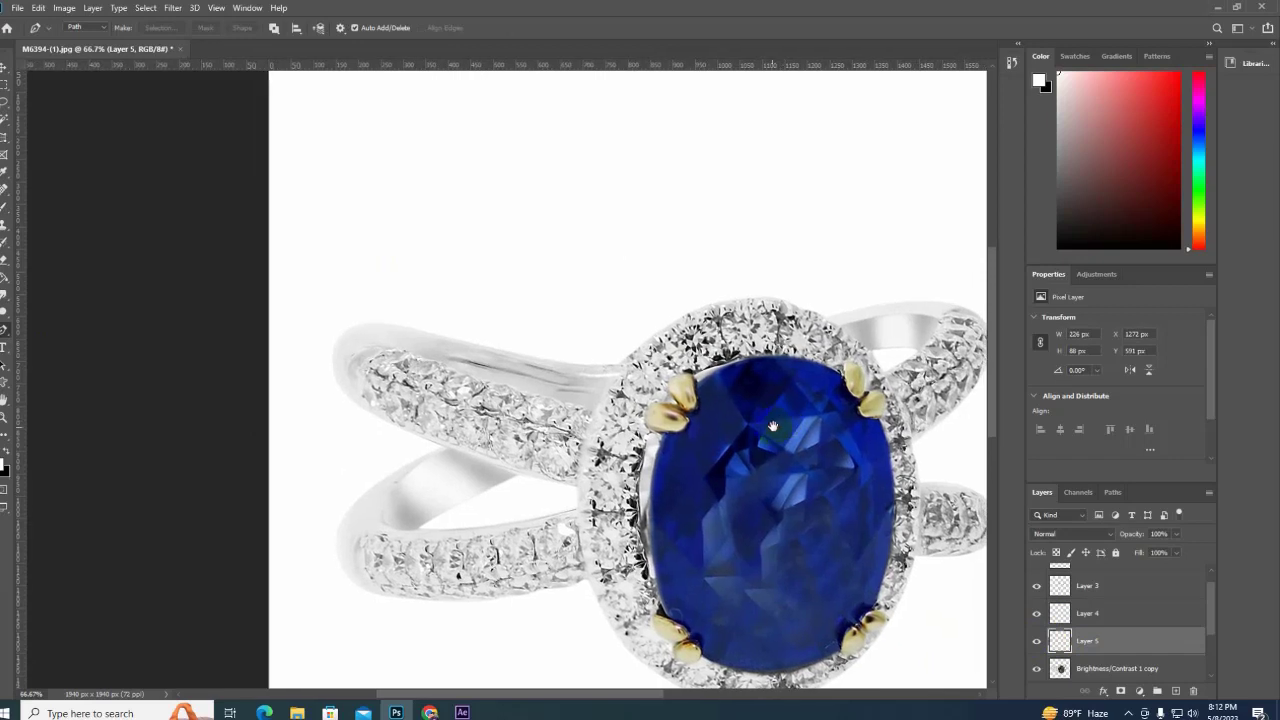
Trace a pen path along the top face of the upper-left band.
left_click(443, 355)
mouse_move(572, 372)
left_mouse_down()
mouse_move(617, 393)
mouse_move(591, 371)
left_mouse_up()
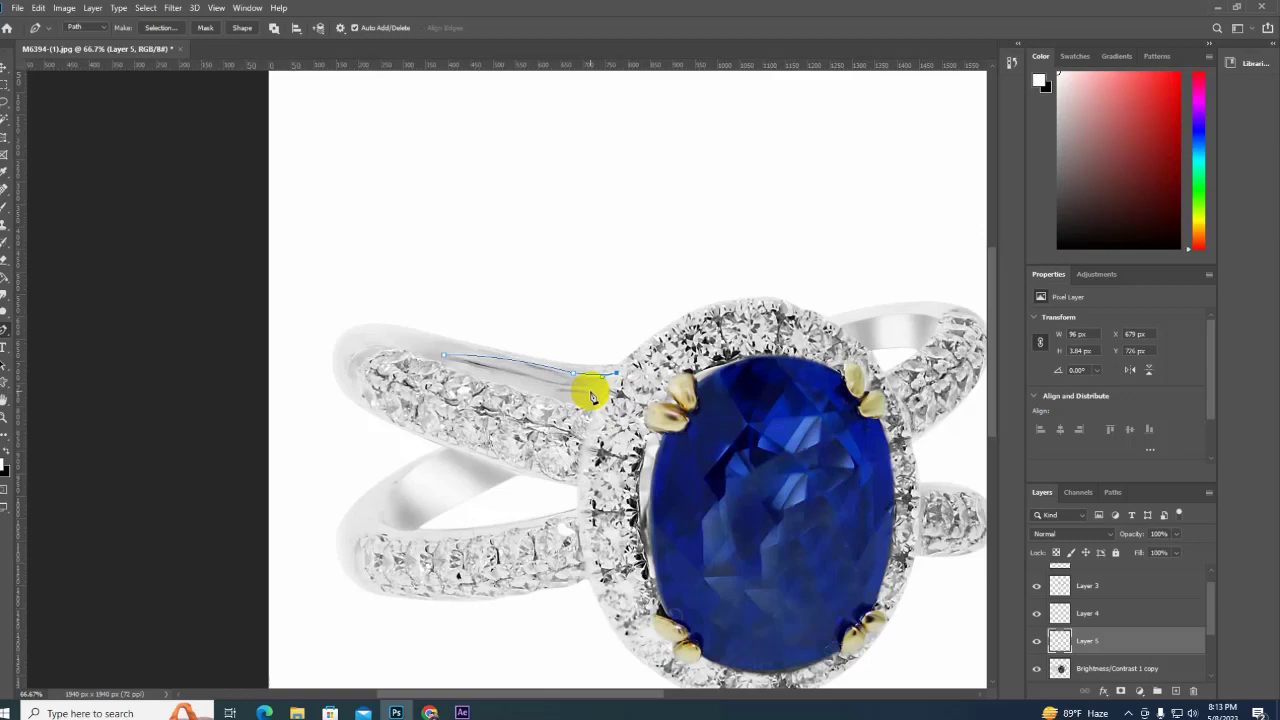
key("ctrl+plus")
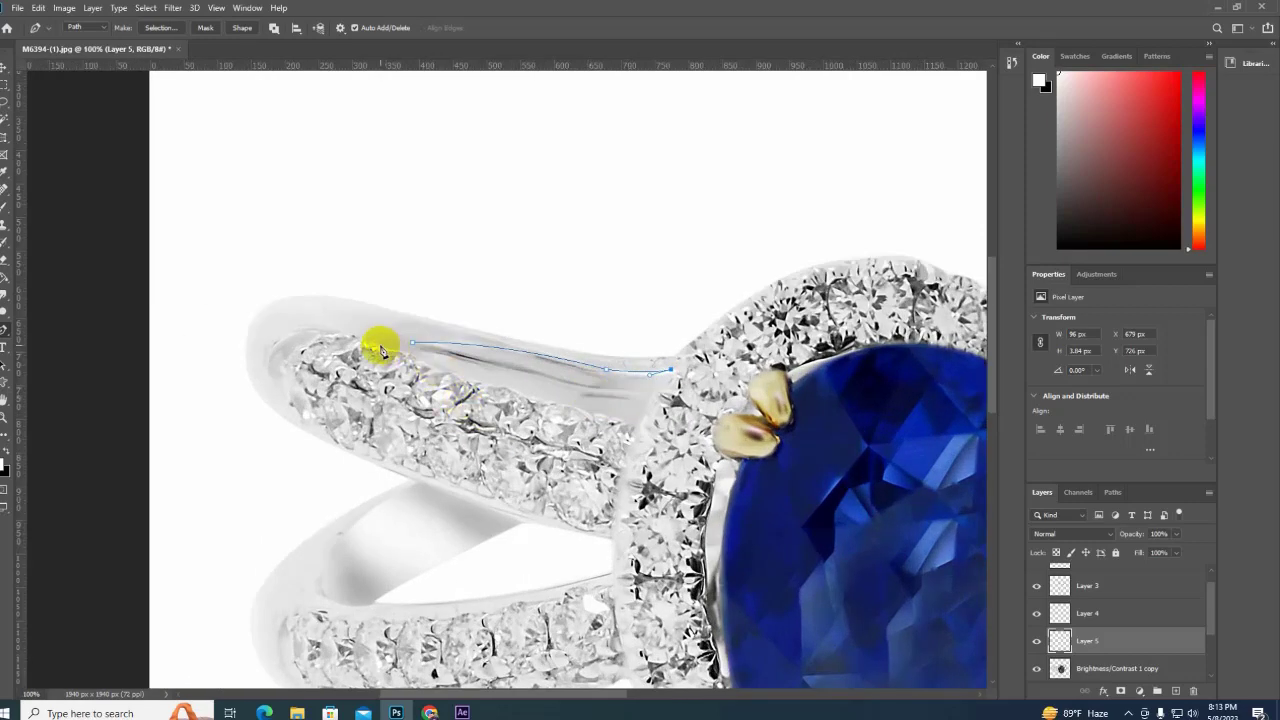
left_click(380, 347)
key("ctrl+z")
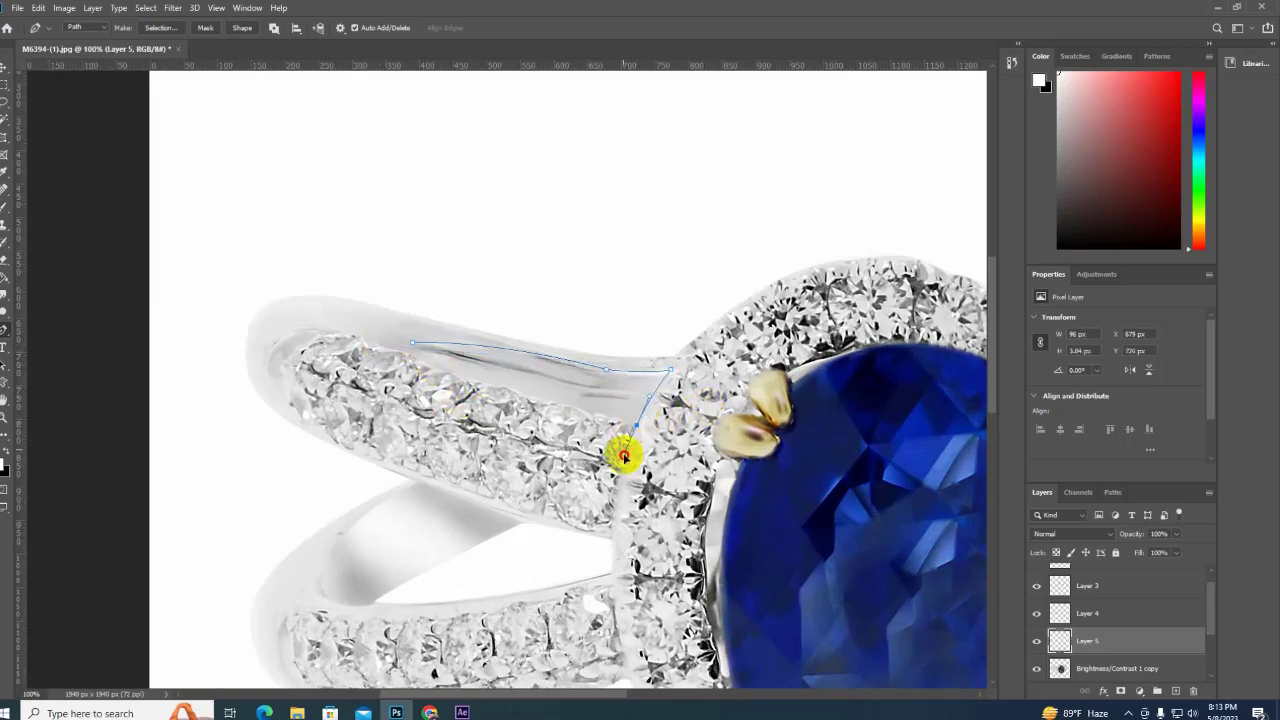
left_click(637, 427)
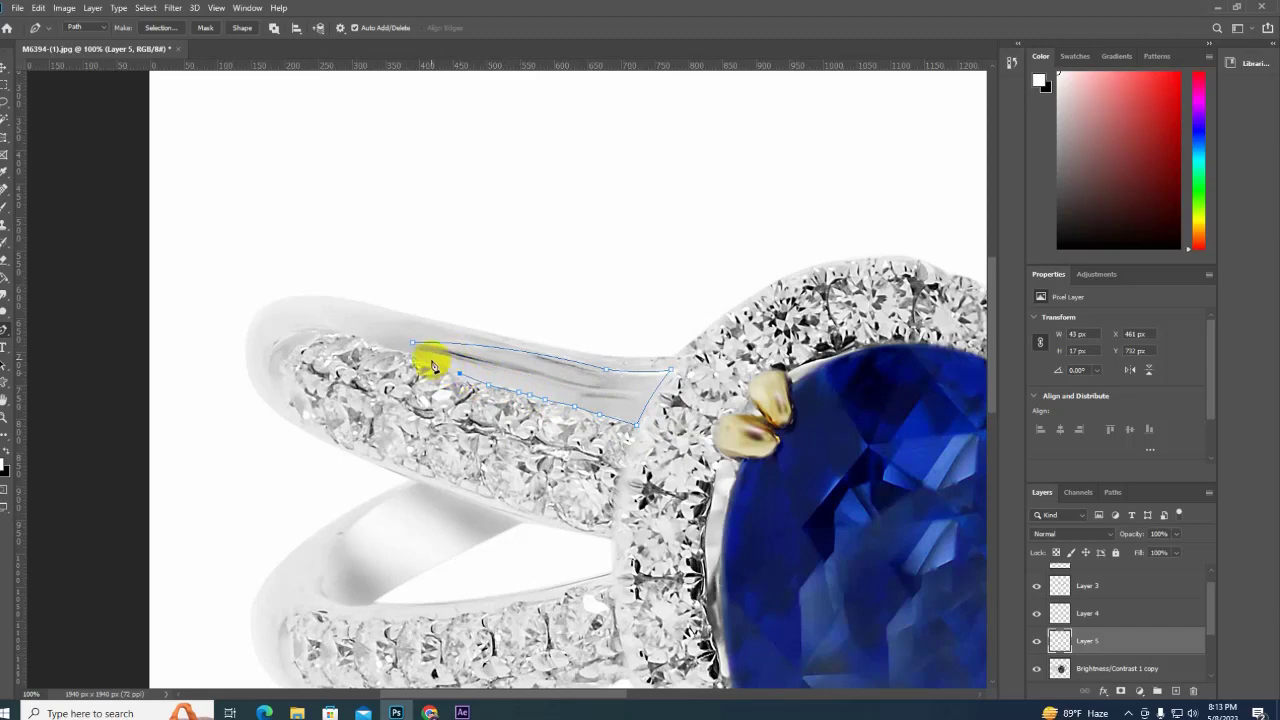
Convert the band path into an active selection.
right_click(530, 373)
left_click(580, 386)
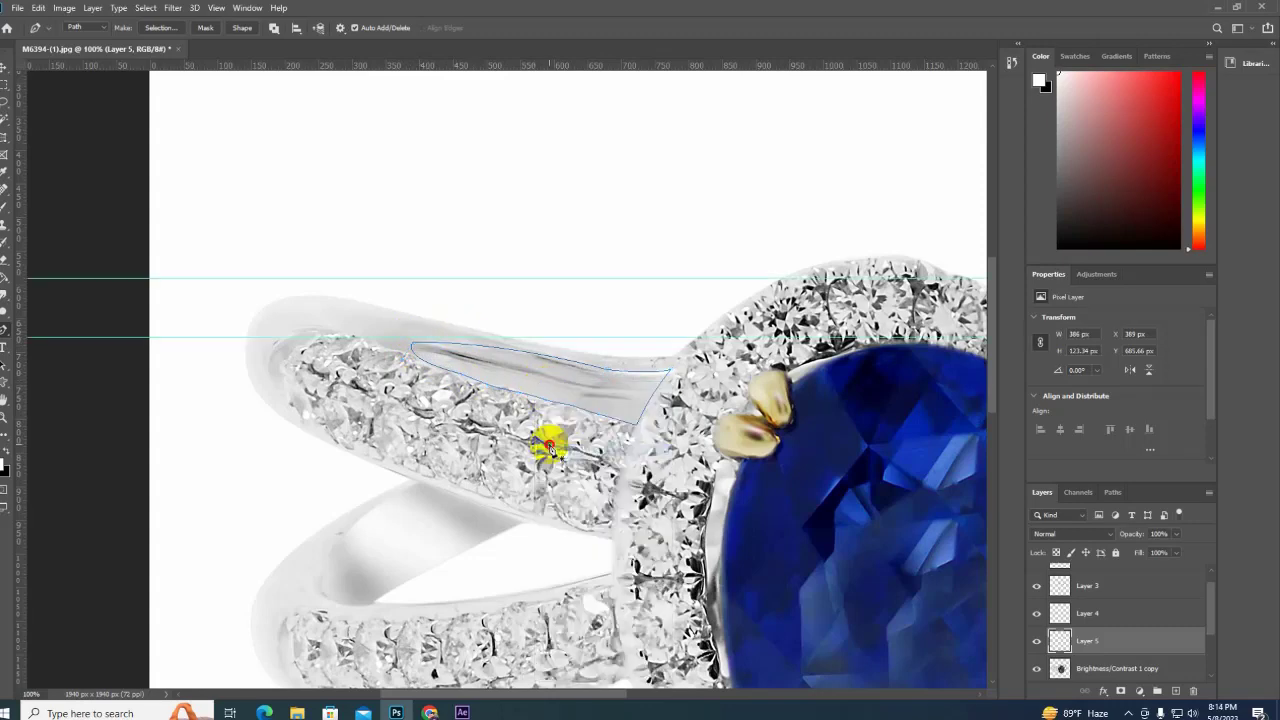
right_click(591, 379)
left_click(620, 429)
key("Return")
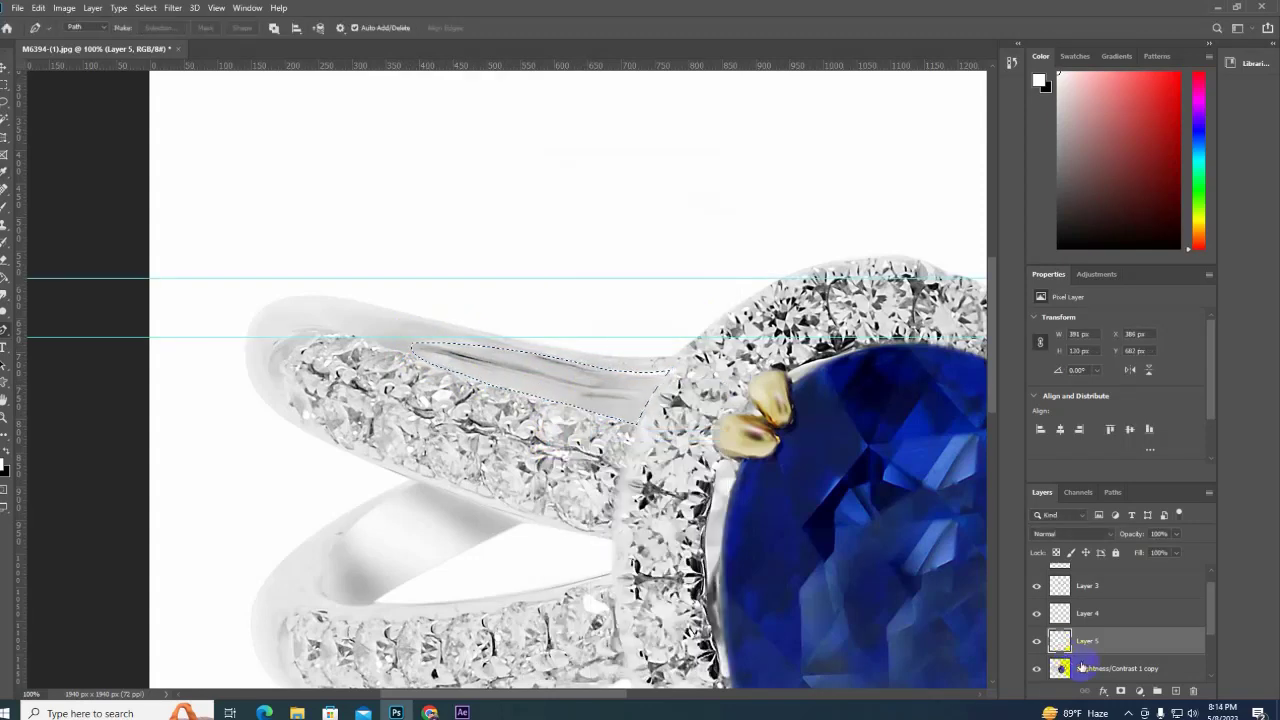
Create Layer 6 and paint grey into the band strip with a size 125 brush.
key("ctrl+j")
right_click(40, 203)
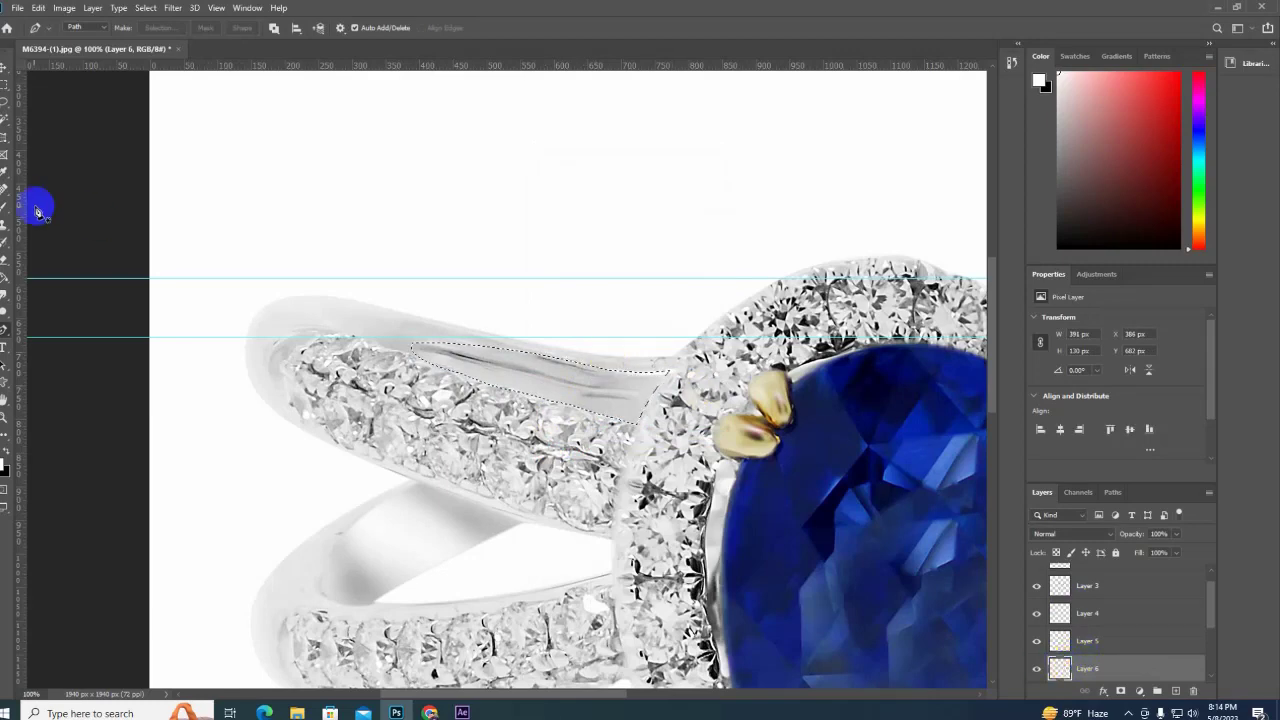
left_click(60, 204)
left_click_drag(580, 429, 545, 372)
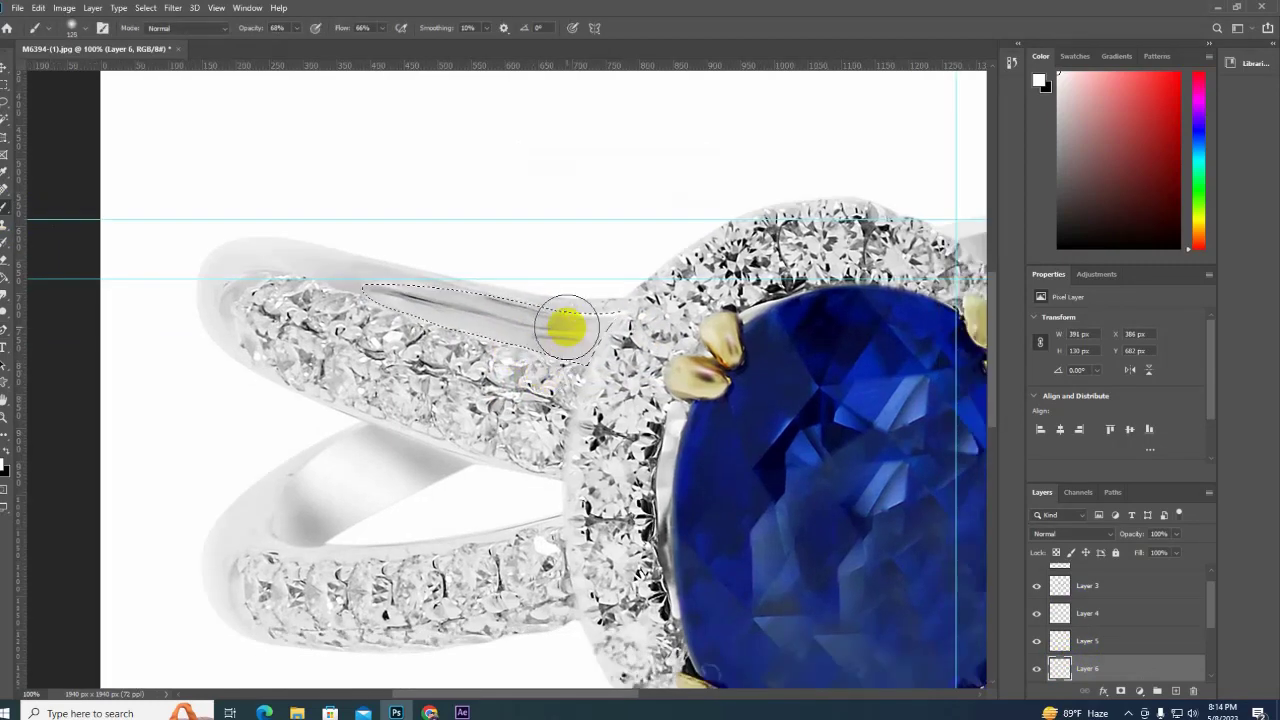
key("bracketright")
key("bracketright")
mouse_move(451, 360)
left_mouse_down()
mouse_move(617, 323)
mouse_move(494, 297)
left_mouse_up()
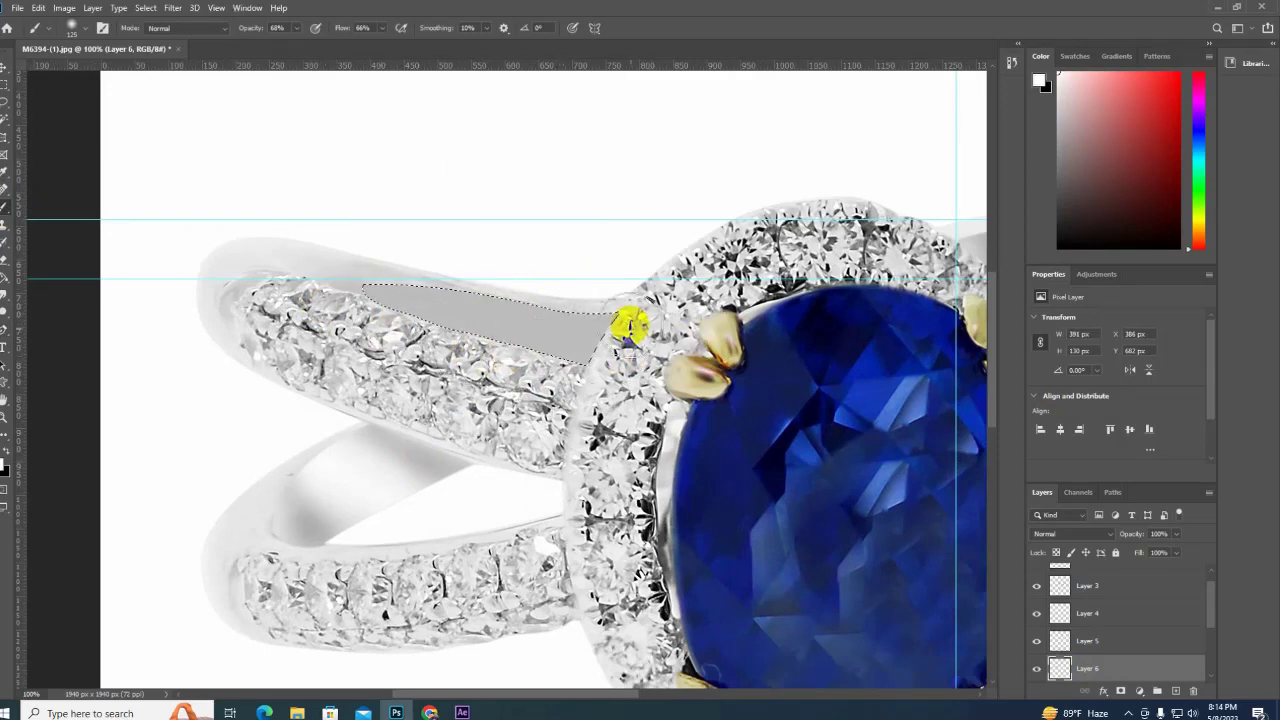
Undo the grey stroke, deselect, and zoom out to fit the ring.
key("ctrl+z")
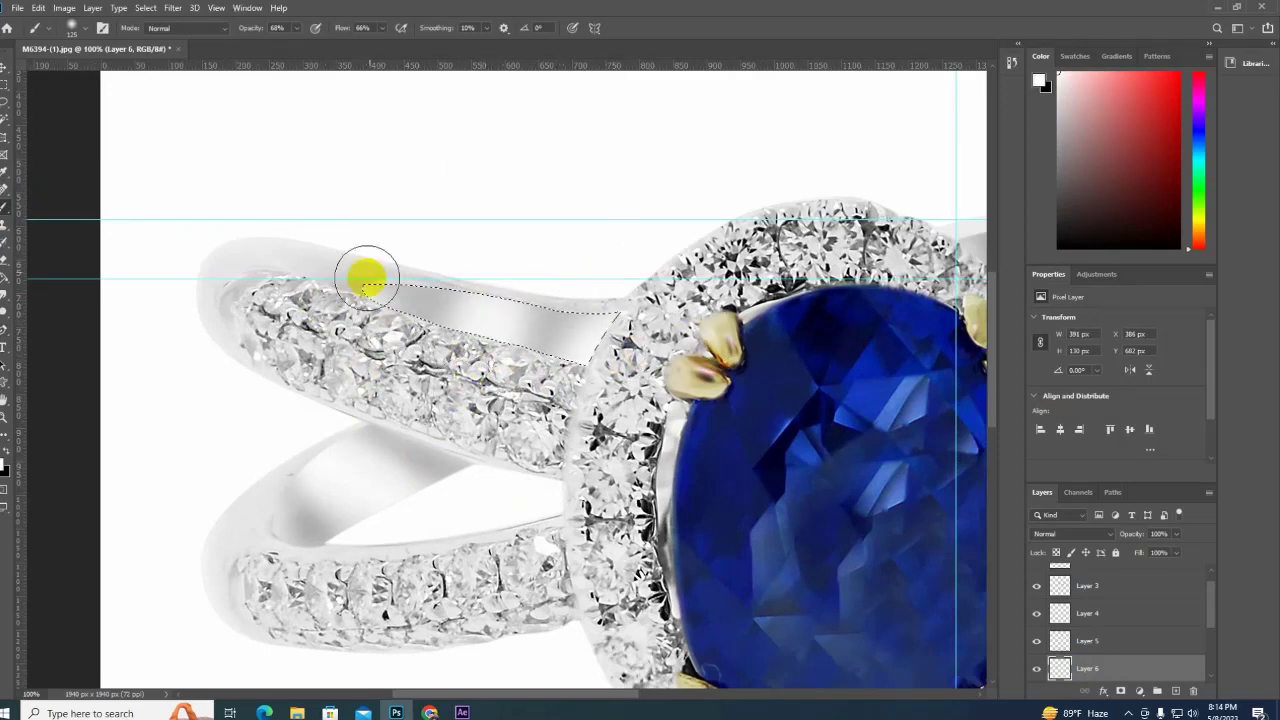
key("ctrl+d")
key("ctrl+minus")
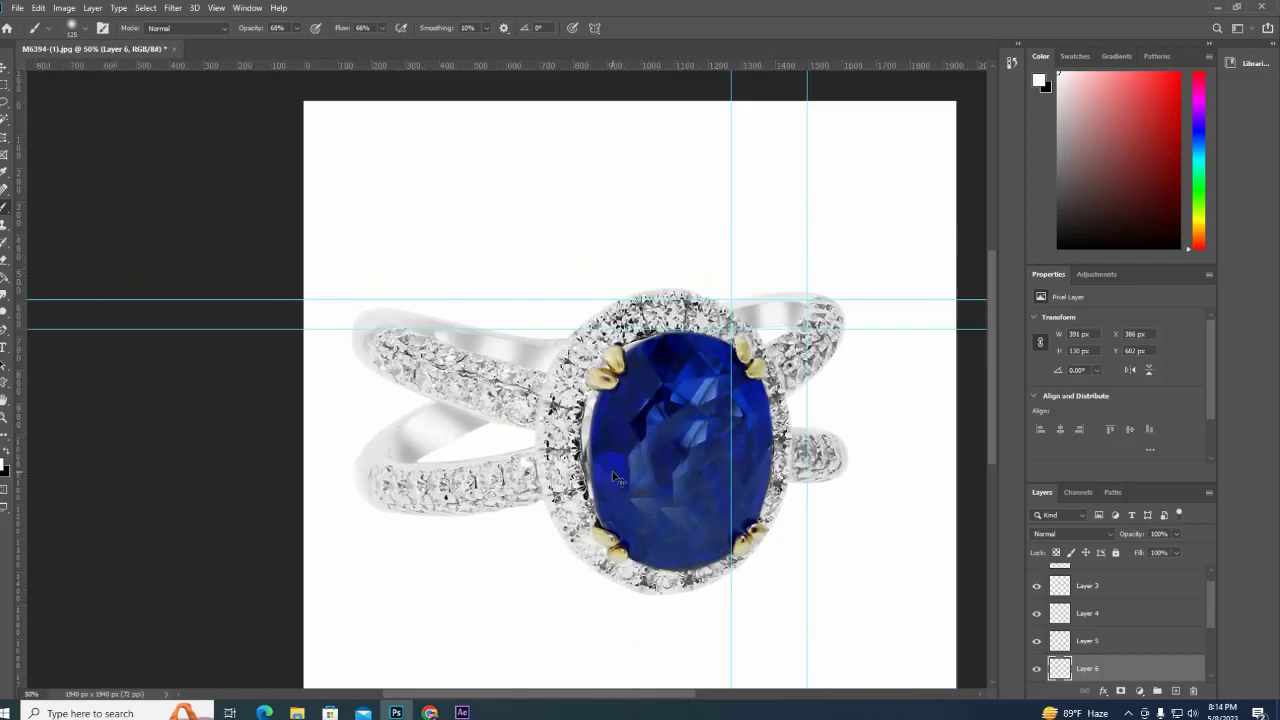
key("ctrl+minus")
key("ctrl+minus")
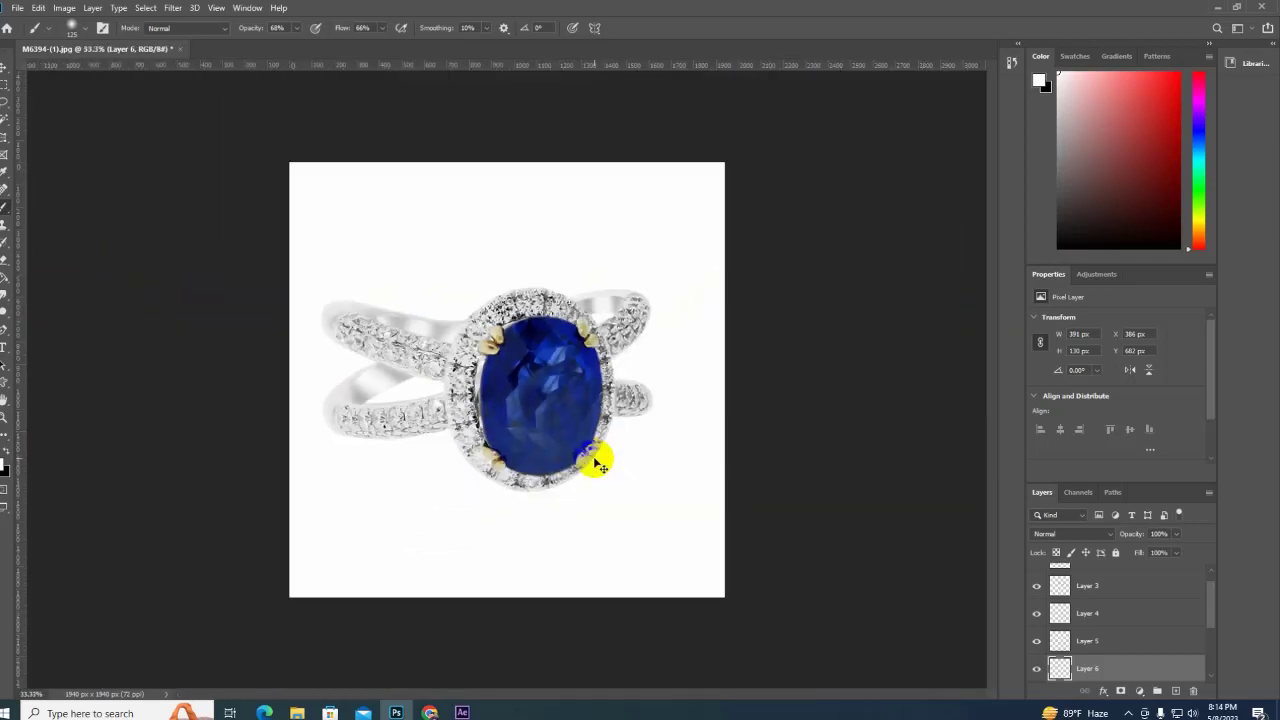
key("ctrl+plus")
key("ctrl+plus")
key("ctrl+plus")
scroll(1080, 617, "down", 3)
Load the ring outline from Brightness/Contrast 1 copy and smudge along its left edge.
scroll(1080, 617, "up", 1)
left_click(1080, 617)
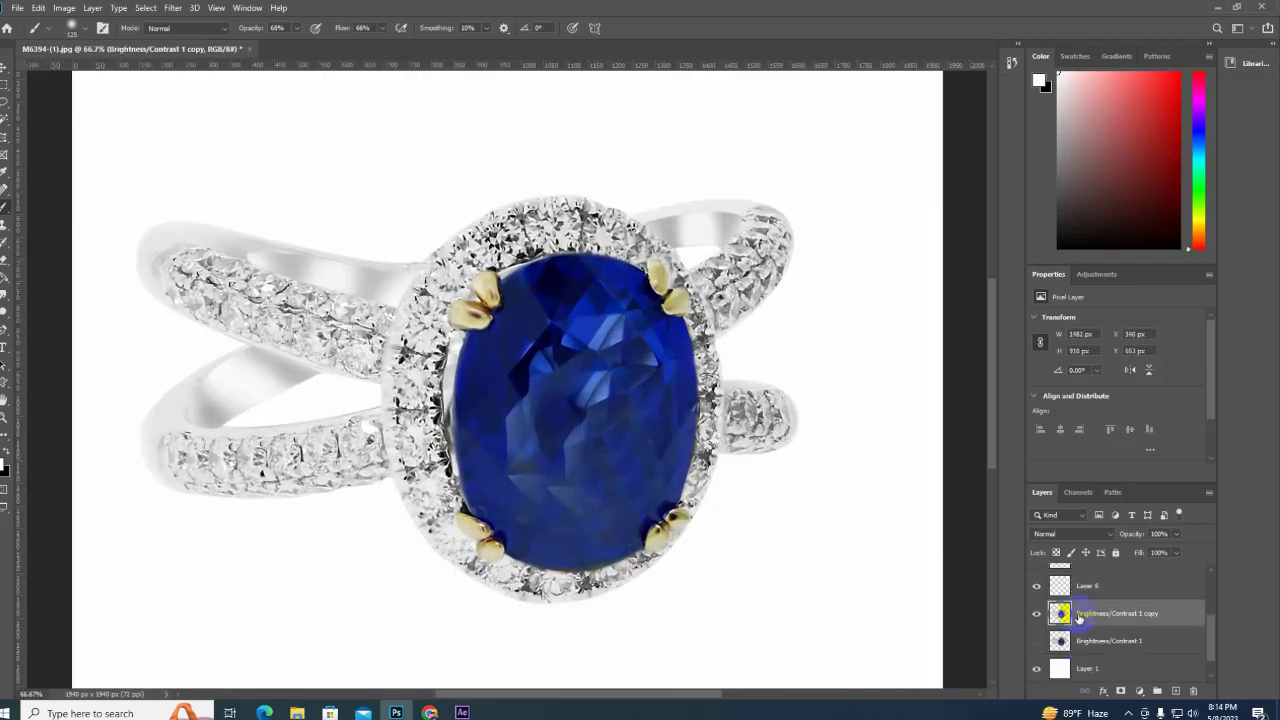
left_click(1062, 613, "ctrl")
right_click(5, 293)
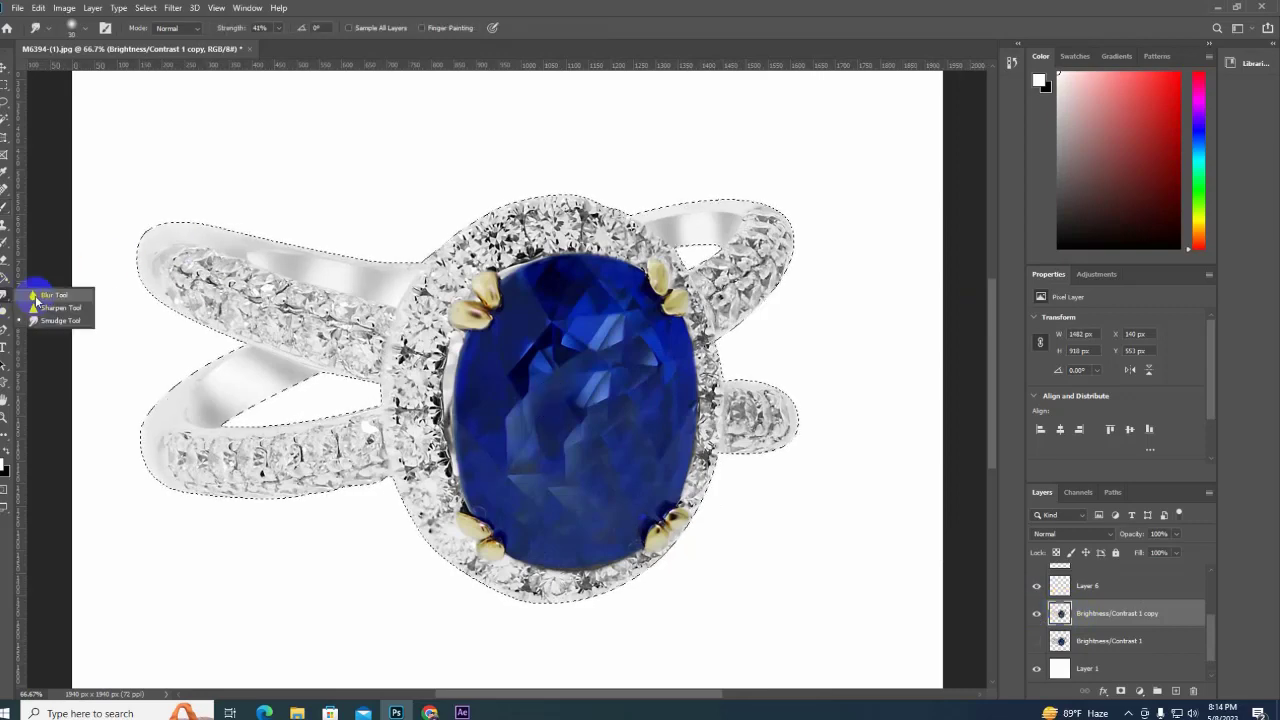
left_click(55, 320)
key("ctrl+plus")
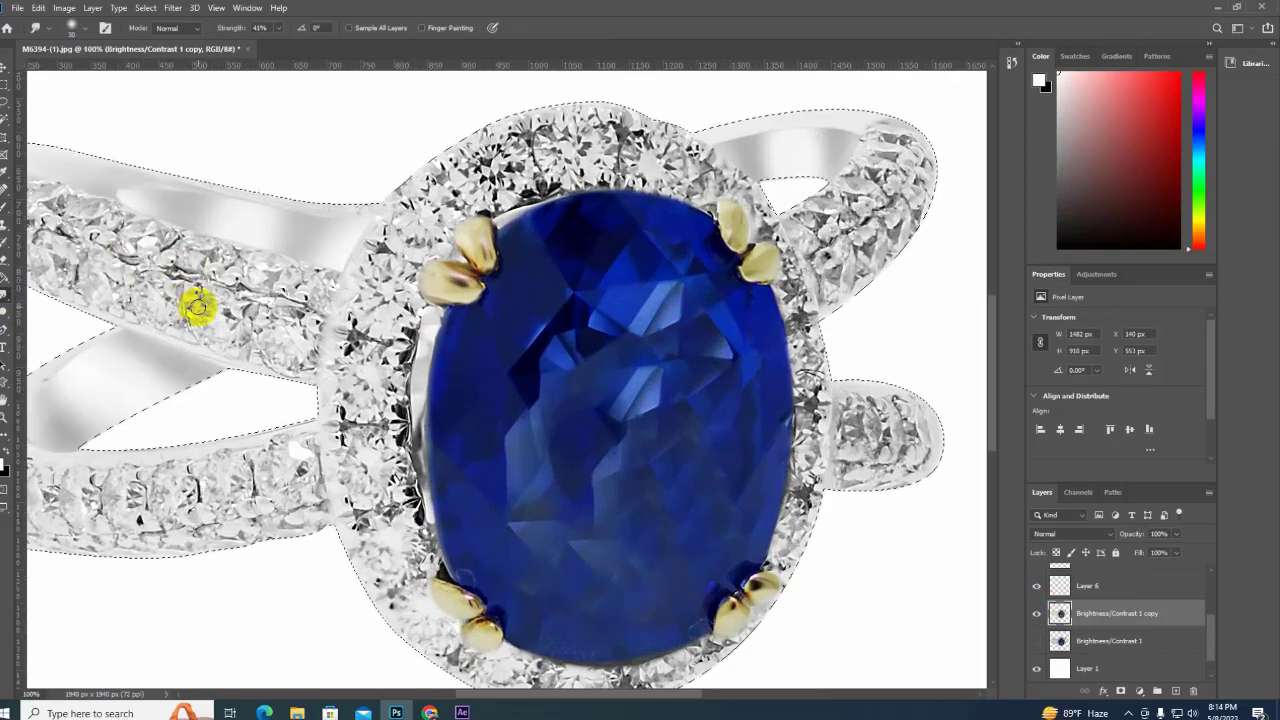
scroll(285, 272, "up", 3)
scroll(285, 272, "left", 5)
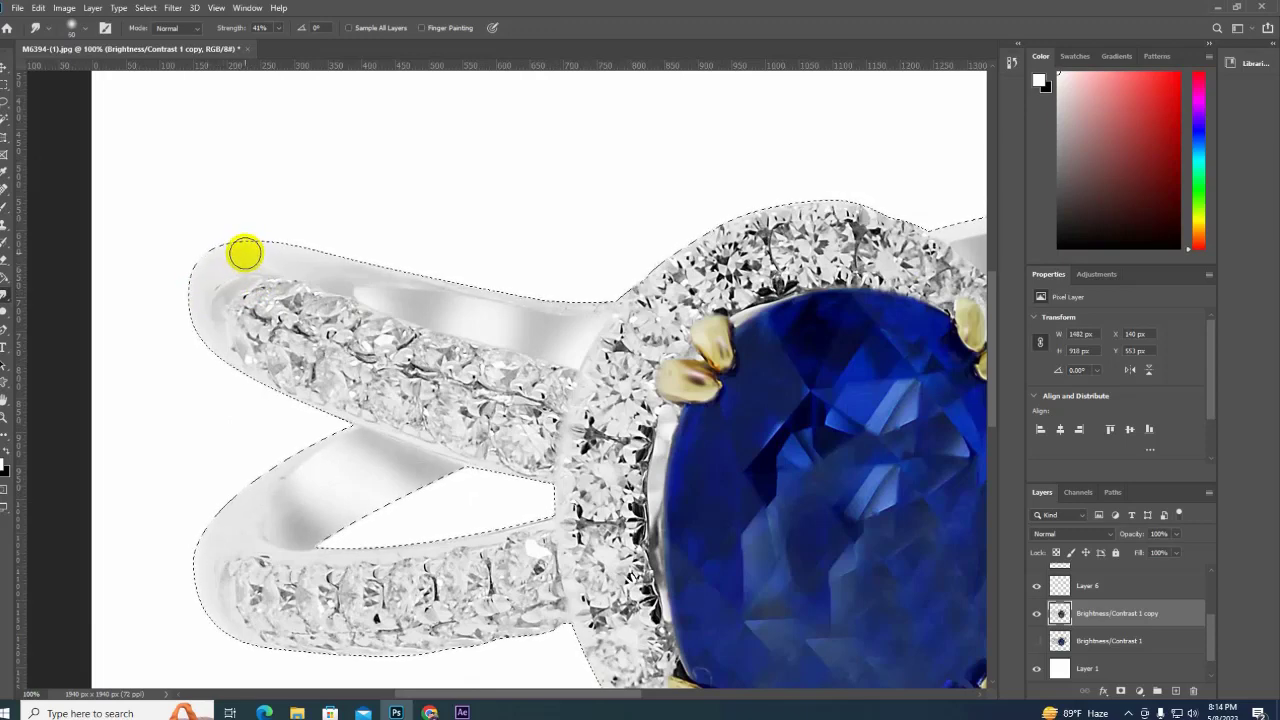
left_click_drag(251, 272, 210, 303)
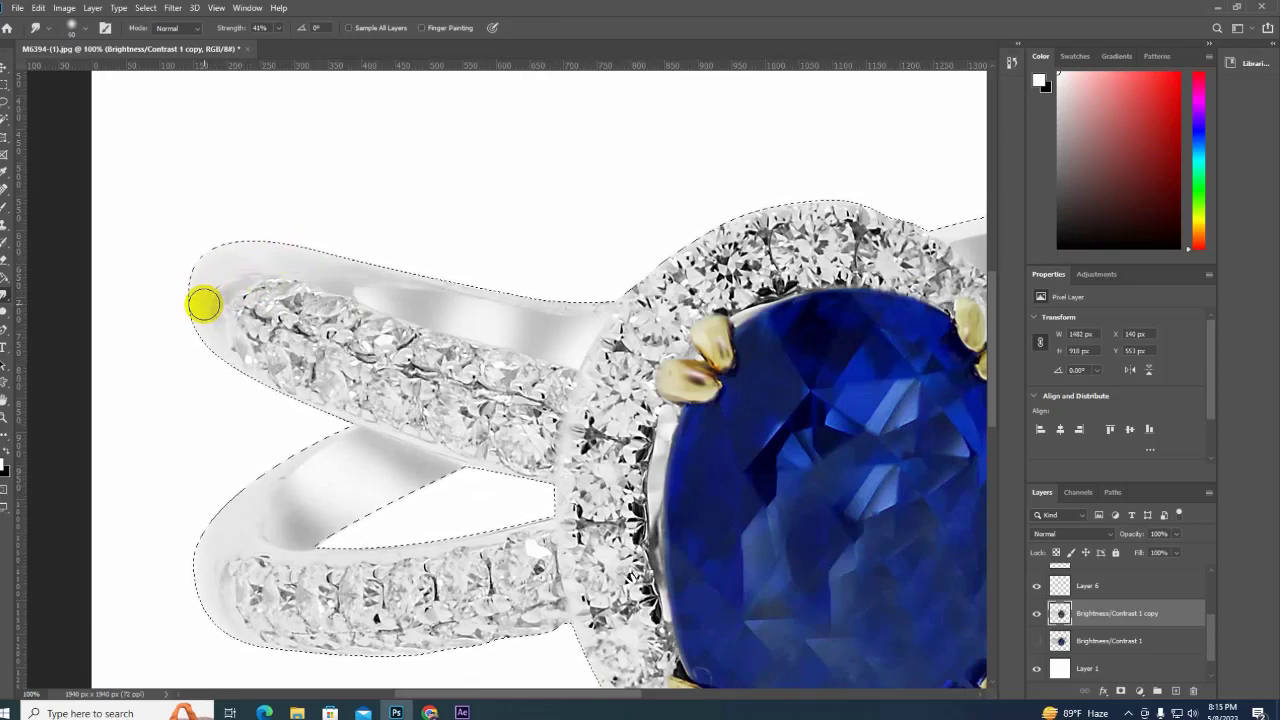
Blend the shading along the lower, upper and right band edges with the Mixer Brush.
right_click(5, 207)
left_click(70, 248)
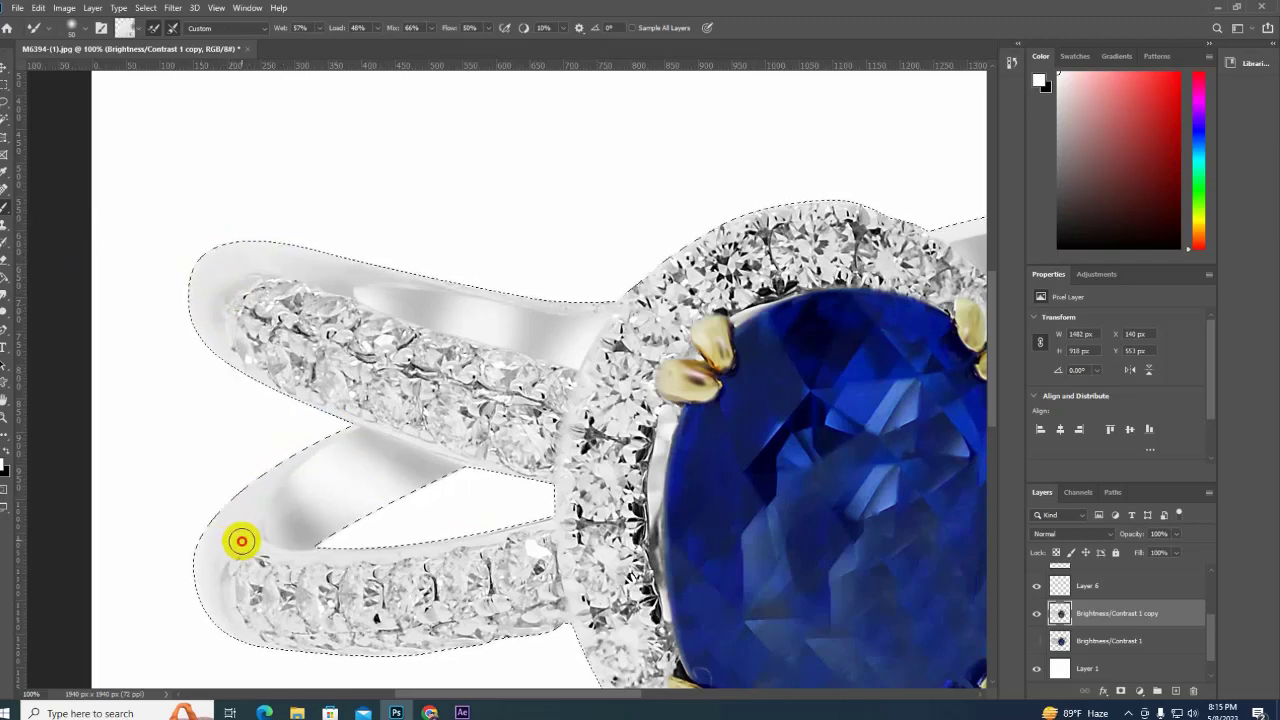
mouse_move(241, 541)
left_mouse_down()
mouse_move(313, 456)
mouse_move(154, 521)
left_mouse_up()
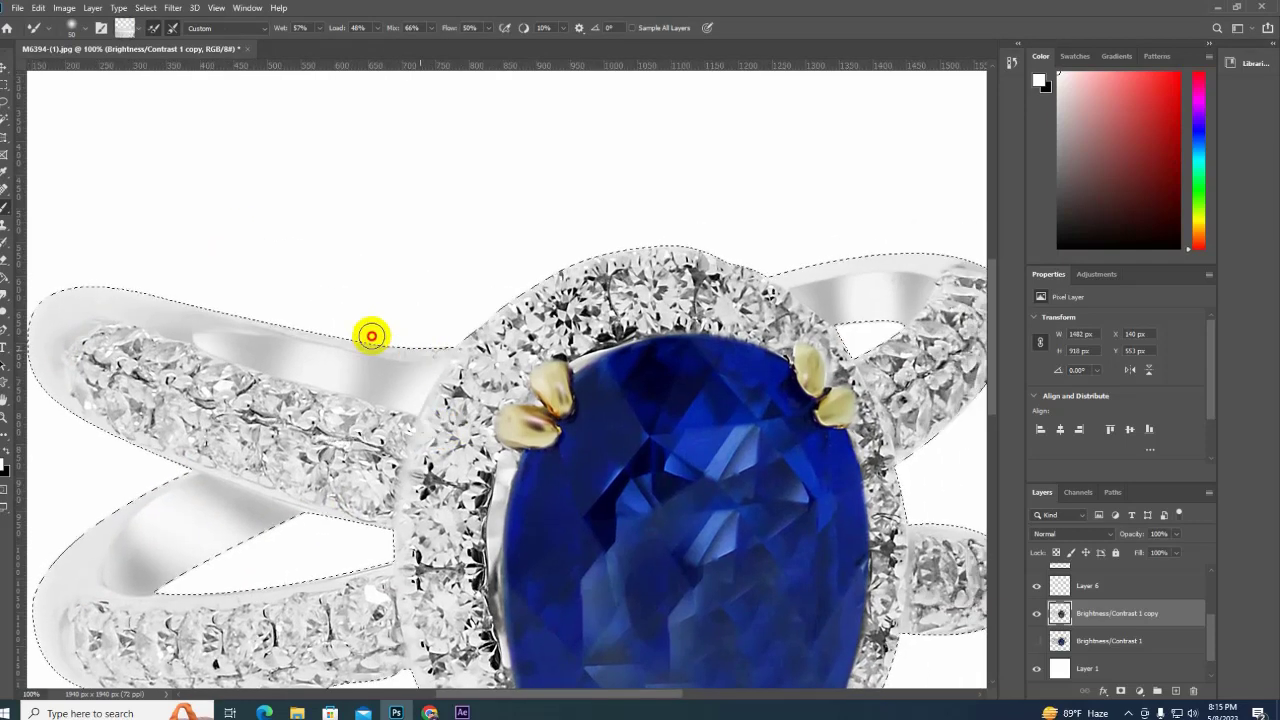
left_click_drag(409, 363, 229, 423)
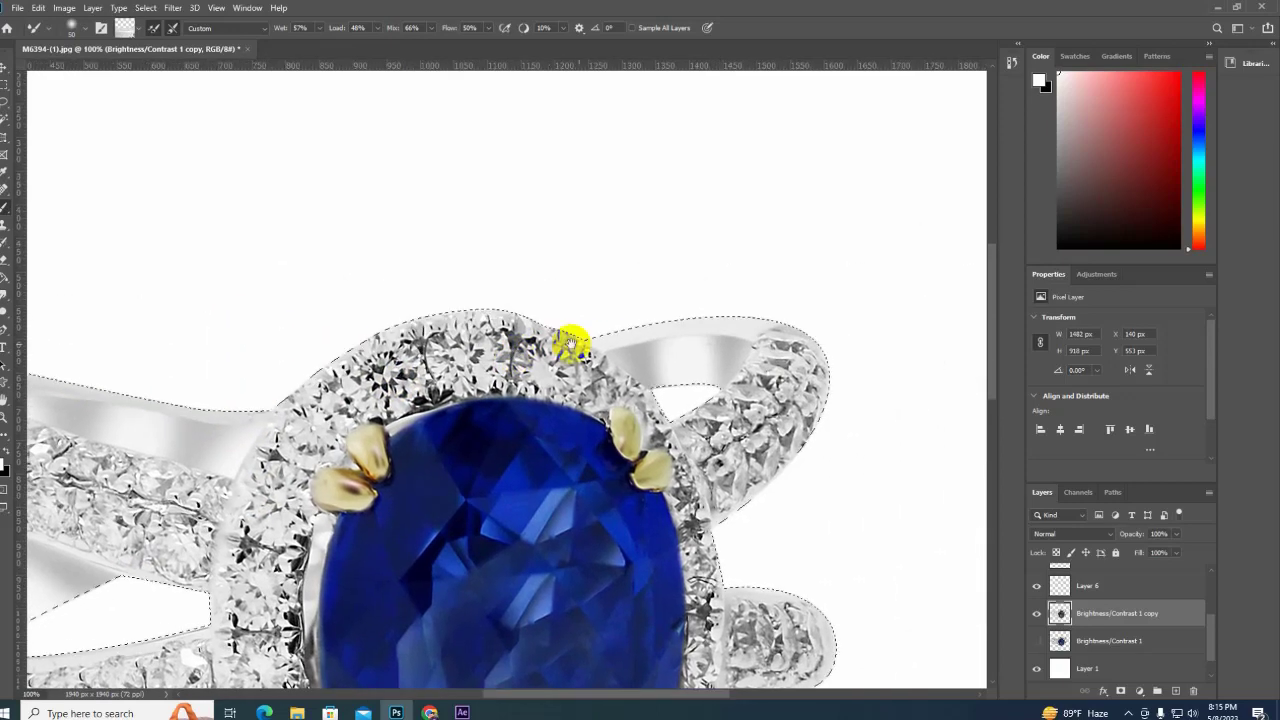
left_click_drag(790, 328, 738, 319)
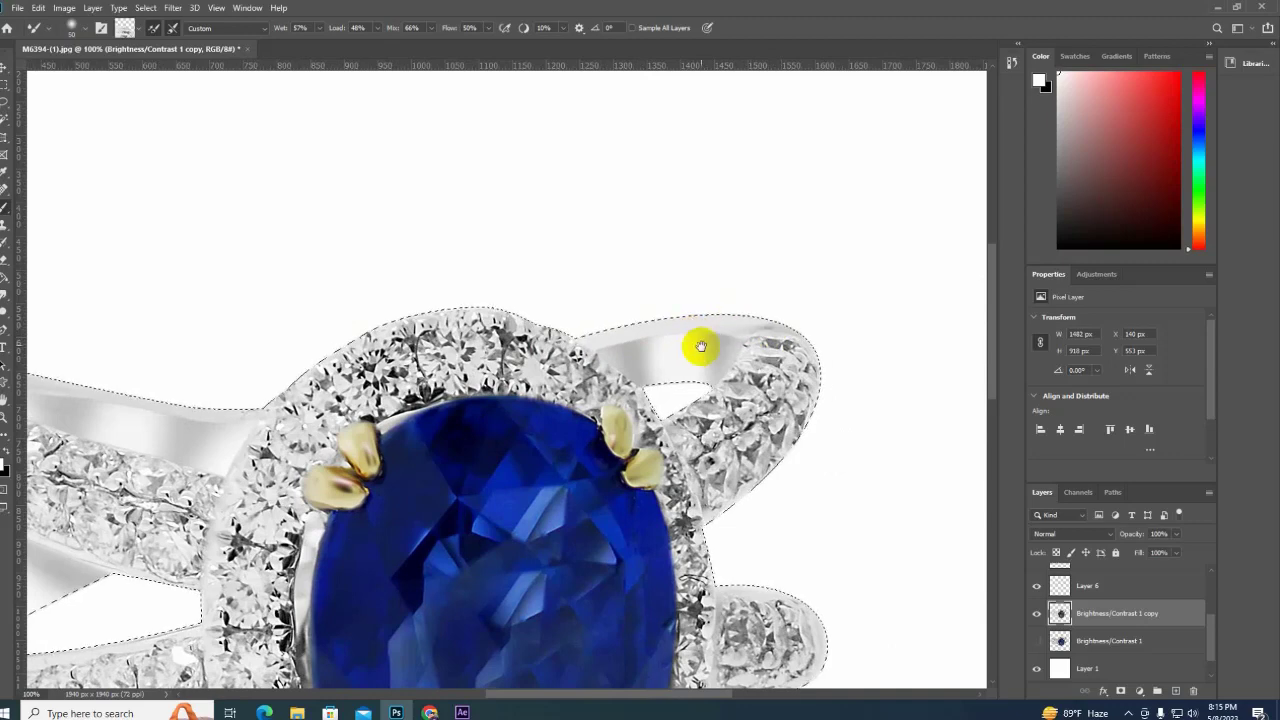
left_click_drag(700, 349, 620, 129)
mouse_move(669, 280)
left_mouse_down()
mouse_move(708, 269)
mouse_move(646, 269)
mouse_move(740, 312)
mouse_move(737, 294)
mouse_move(737, 357)
mouse_move(677, 380)
mouse_move(716, 376)
mouse_move(634, 386)
left_mouse_up()
left_click_drag(411, 513, 576, 333)
Deselect the ring, load the Layer 3 gold prongs as a selection, and choose Smudge at 41%.
key("ctrl+d")
scroll(1100, 620, "up", 3)
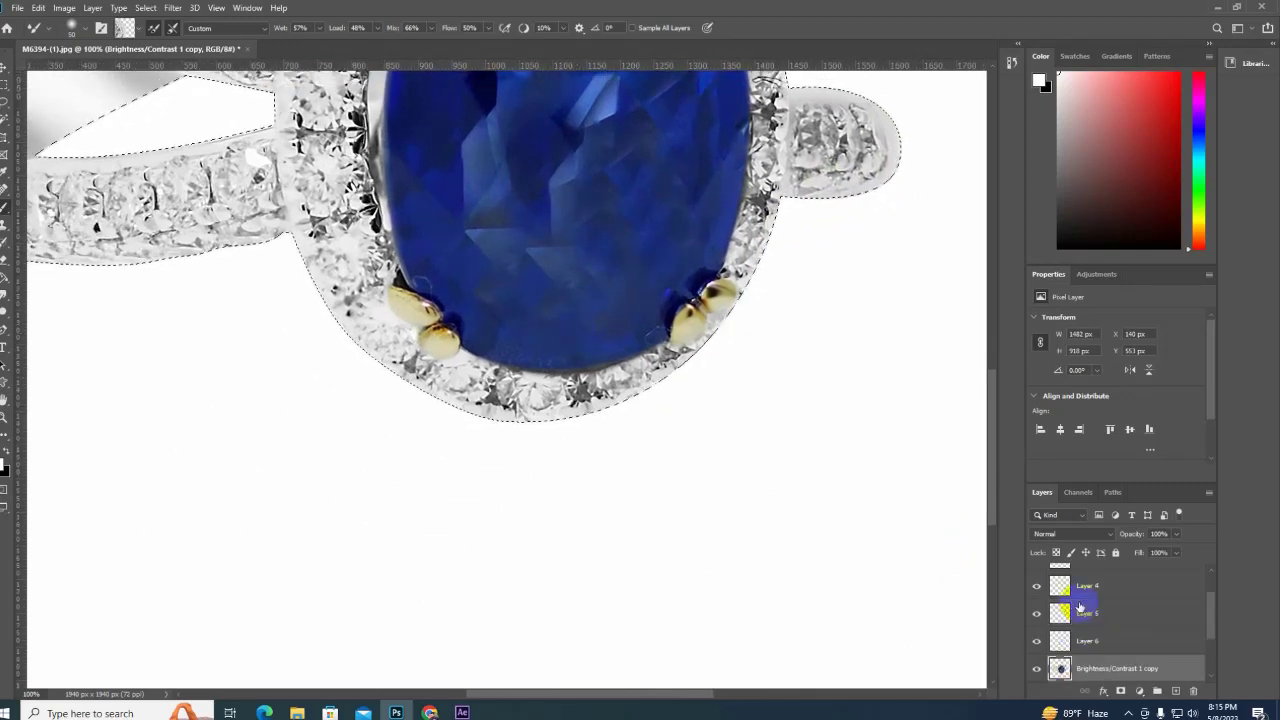
left_click(1087, 660)
left_click(1075, 612)
left_click(1062, 606, "ctrl")
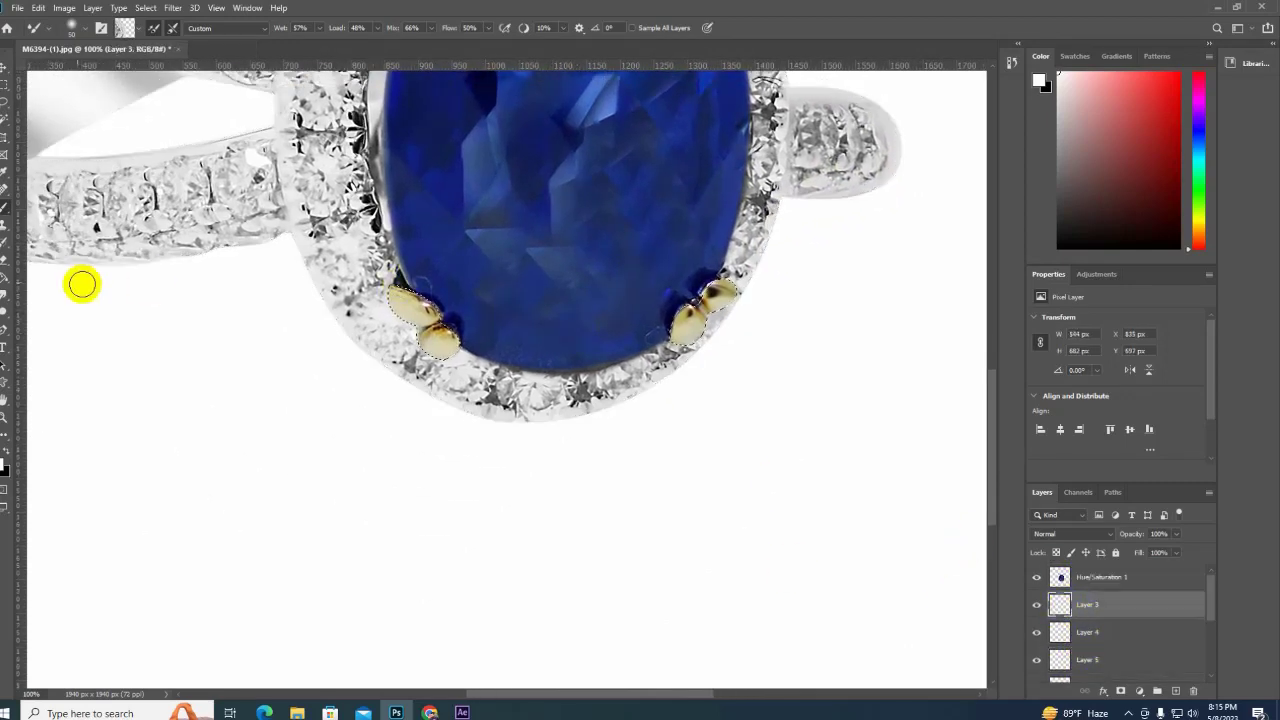
left_click(4, 295)
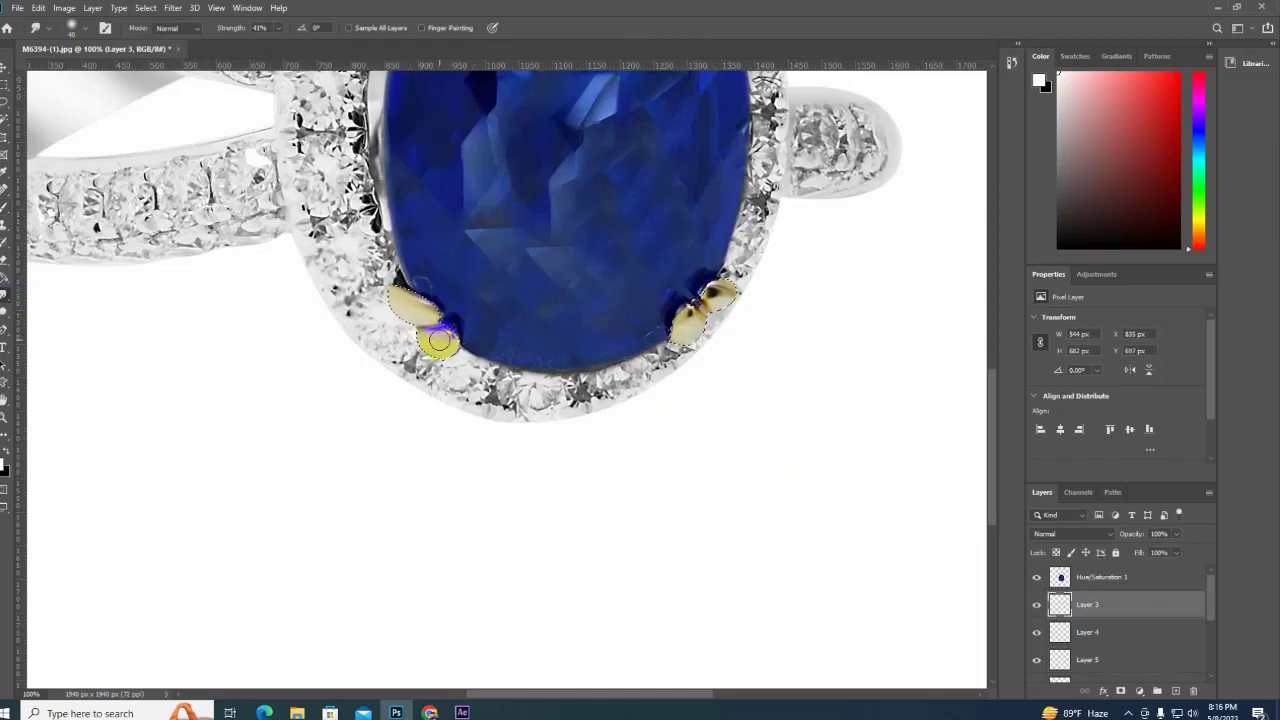
Smudge the blue and purple tint off each gold prong, then zoom out to the whole document.
left_click_drag(452, 338, 423, 357)
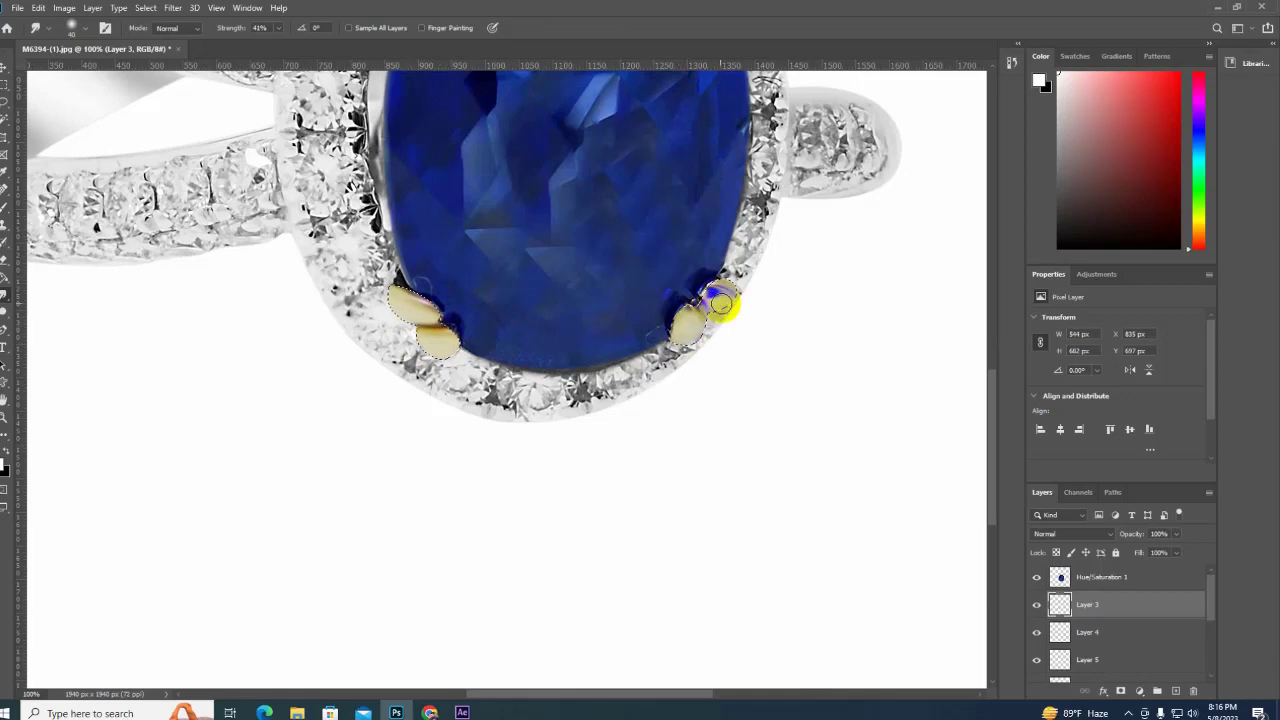
left_click_drag(720, 290, 700, 300)
scroll(686, 371, "up", 5)
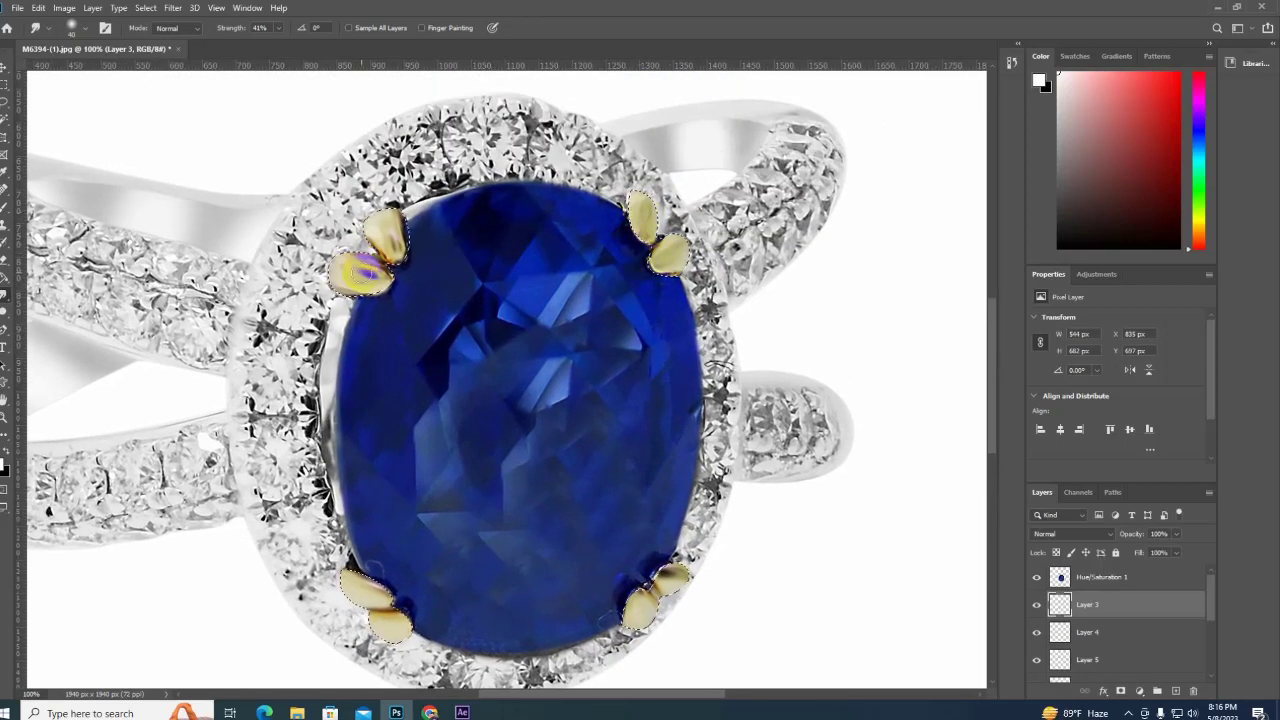
mouse_move(395, 245)
left_mouse_down()
mouse_move(367, 273)
mouse_move(375, 250)
left_mouse_up()
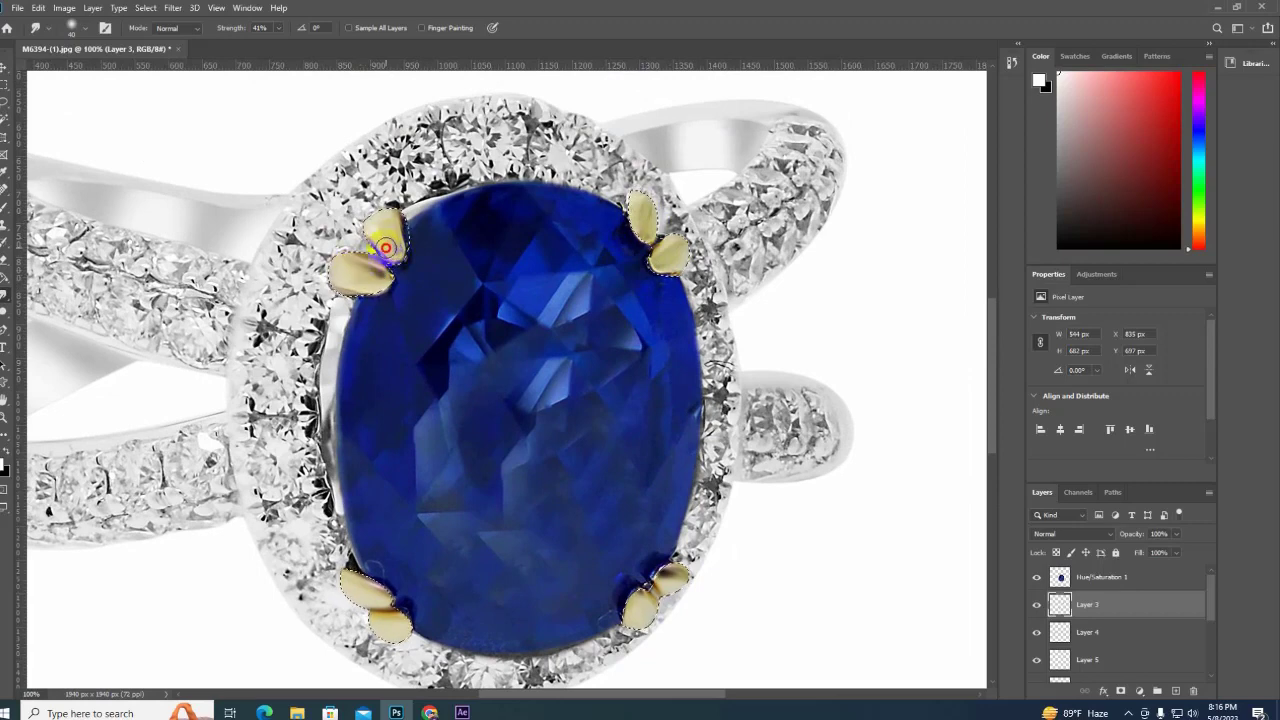
scroll(543, 243, "up", 4)
scroll(543, 243, "left", 2)
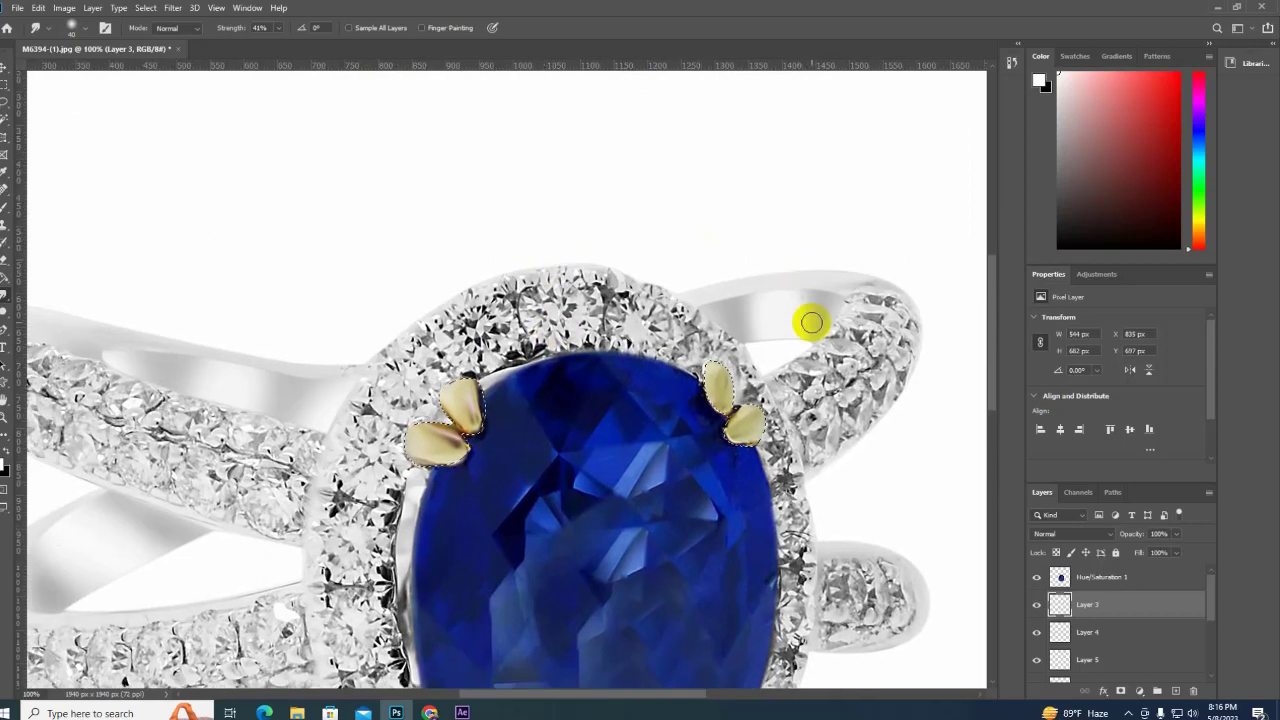
key("ctrl+minus")
key("ctrl+minus")
key("ctrl+minus")
key("ctrl+minus")
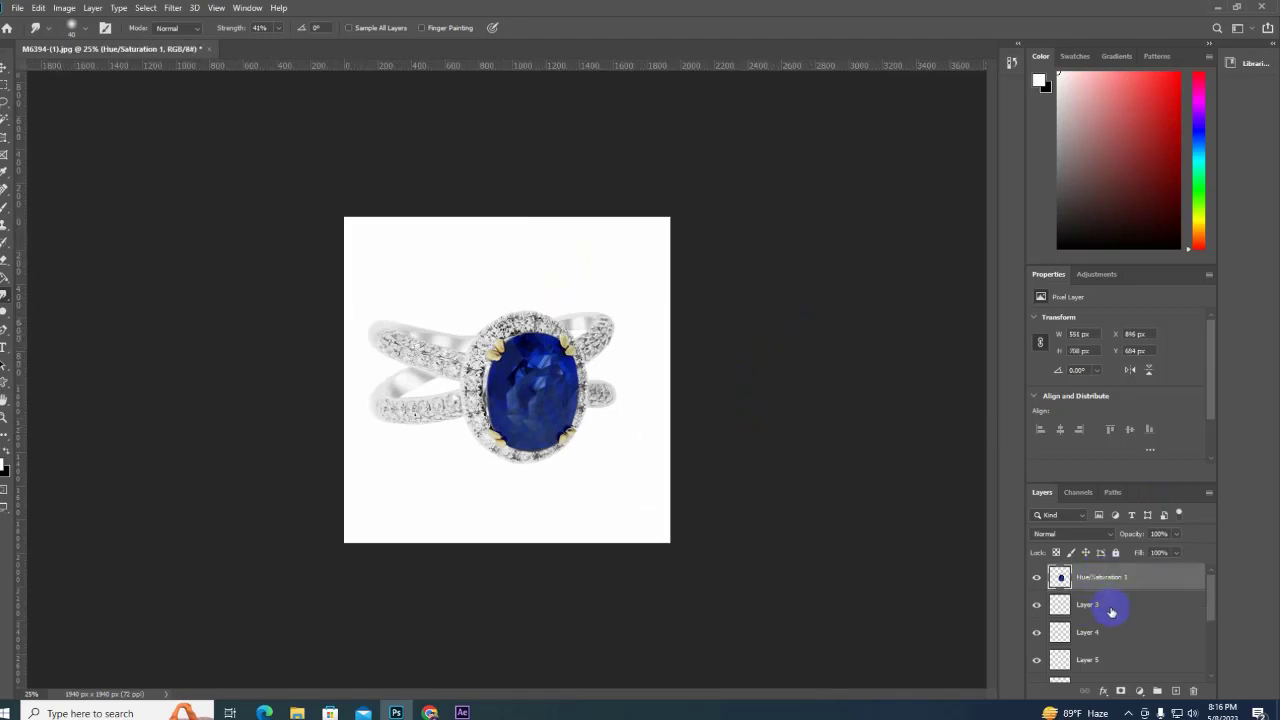
Merge the ring's retouching layers into a single layer.
scroll(1108, 620, "down", 2)
left_click(1111, 640, "shift")
left_click_drag(1152, 632, 1146, 583)
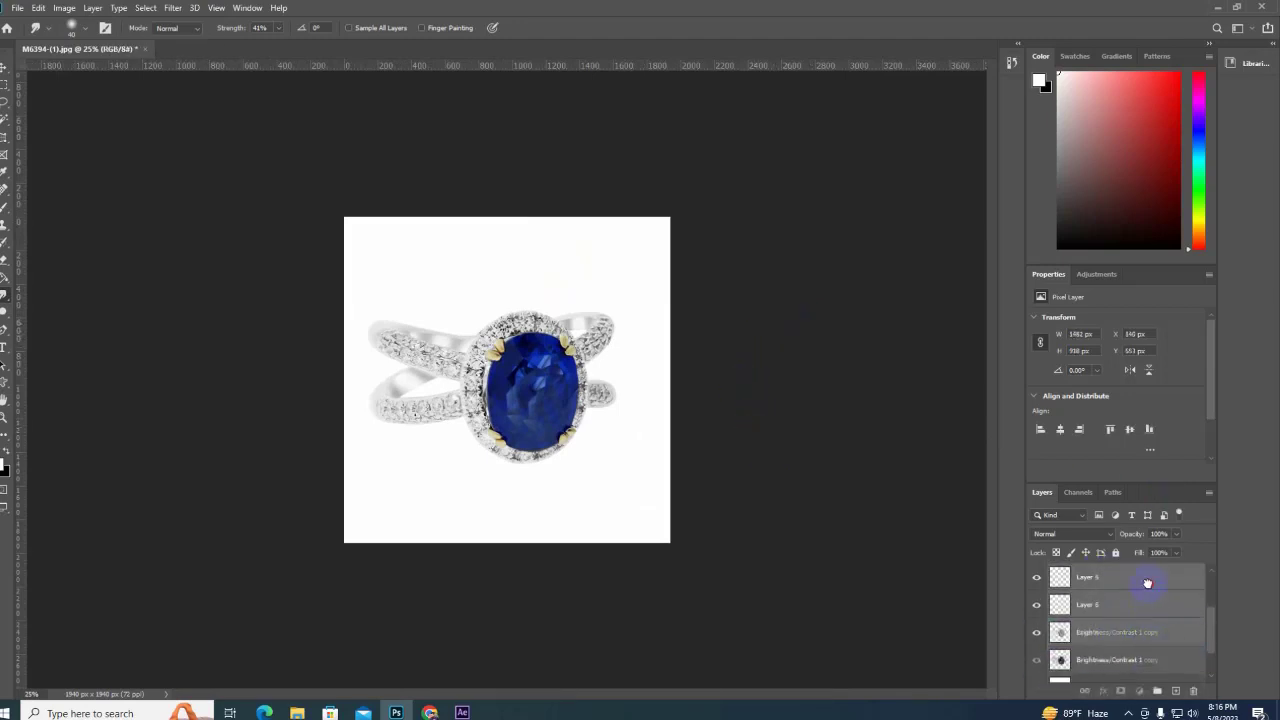
key("Delete")
Apply Camera Raw to the ring with Clarity +15, Contrast +13, Highlights -8, then deselect.
left_click(1060, 577, "ctrl")
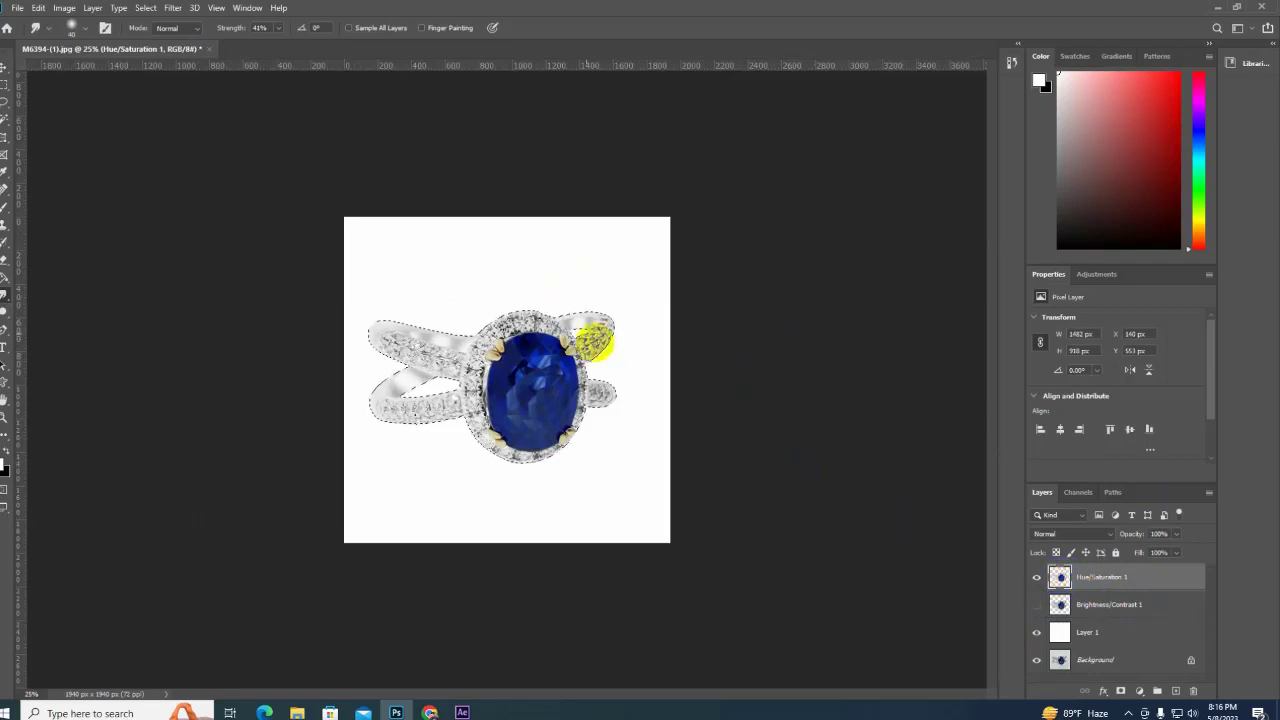
left_click(172, 8)
left_click(208, 88)
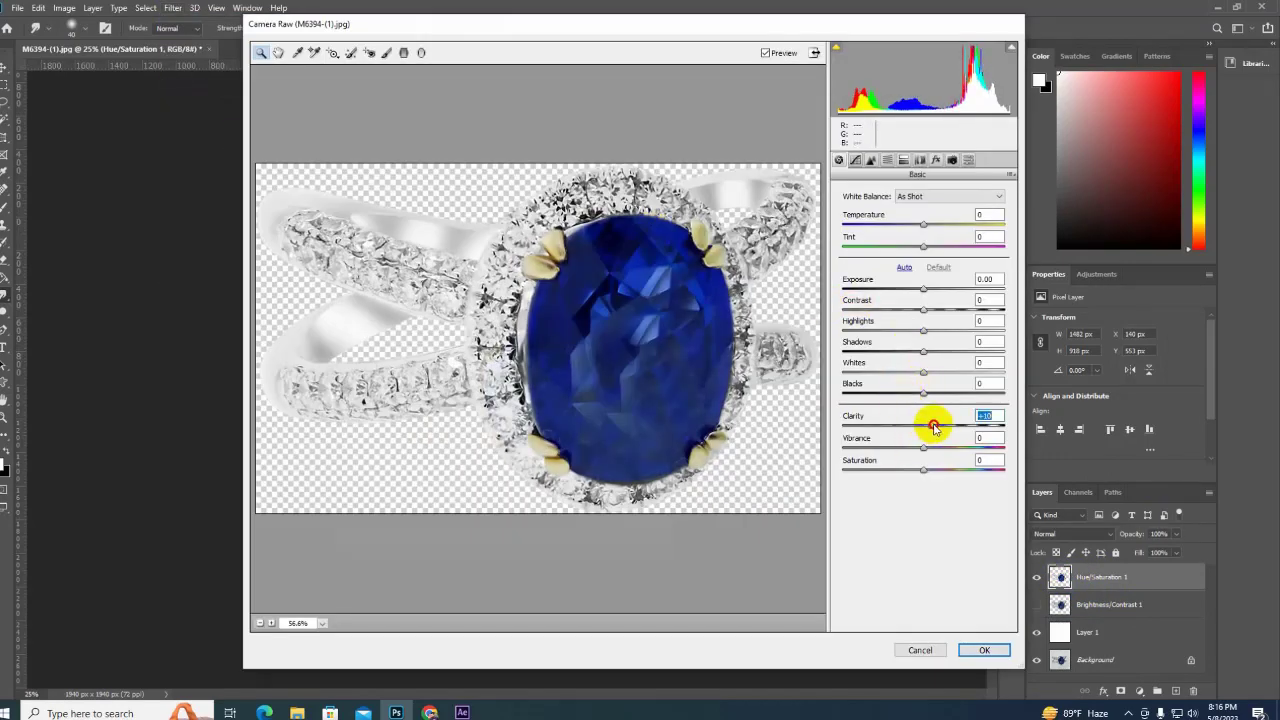
left_click_drag(938, 427, 935, 427)
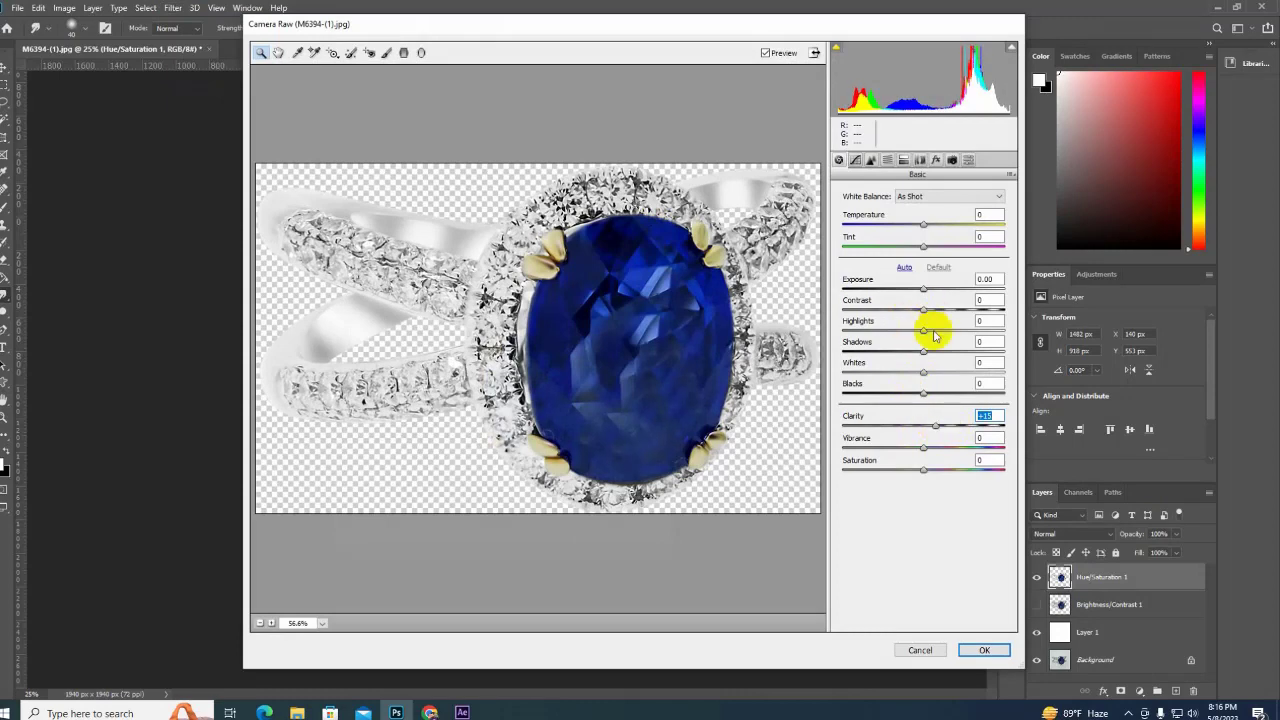
mouse_move(923, 330)
left_mouse_down()
mouse_move(903, 326)
mouse_move(932, 314)
mouse_move(920, 289)
mouse_move(930, 297)
left_mouse_up()
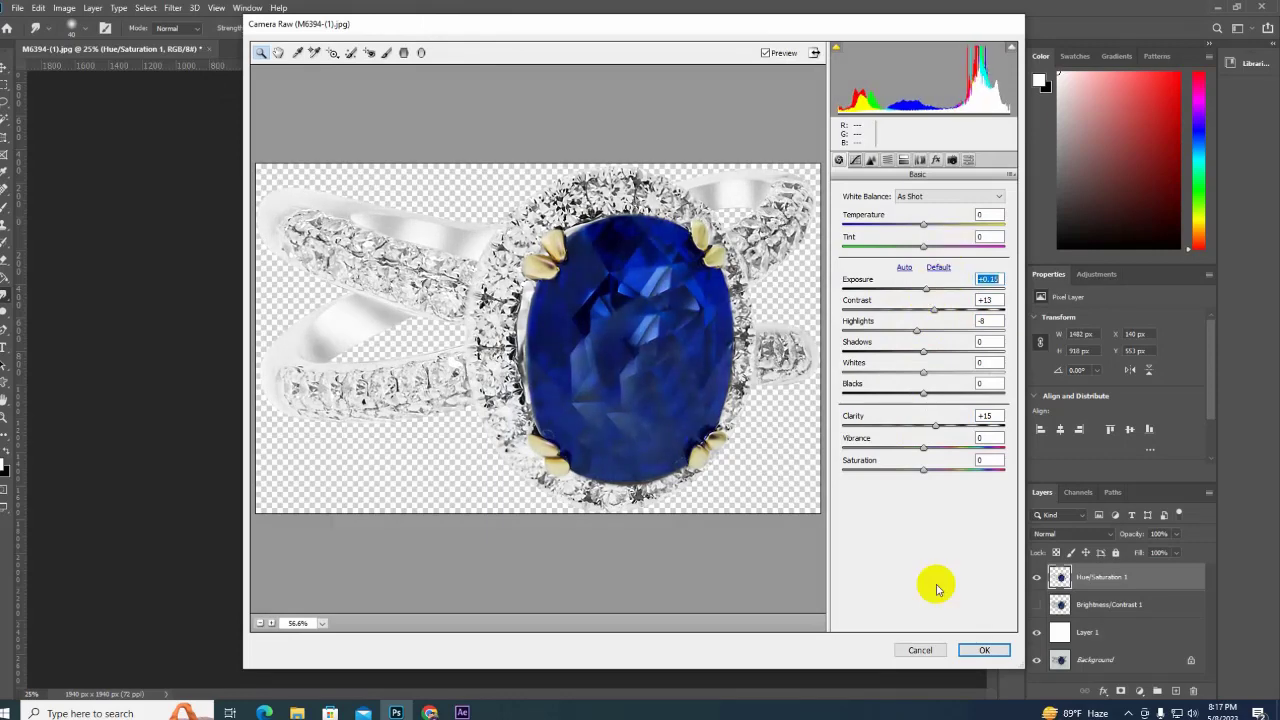
left_click(984, 650)
key("ctrl+d")
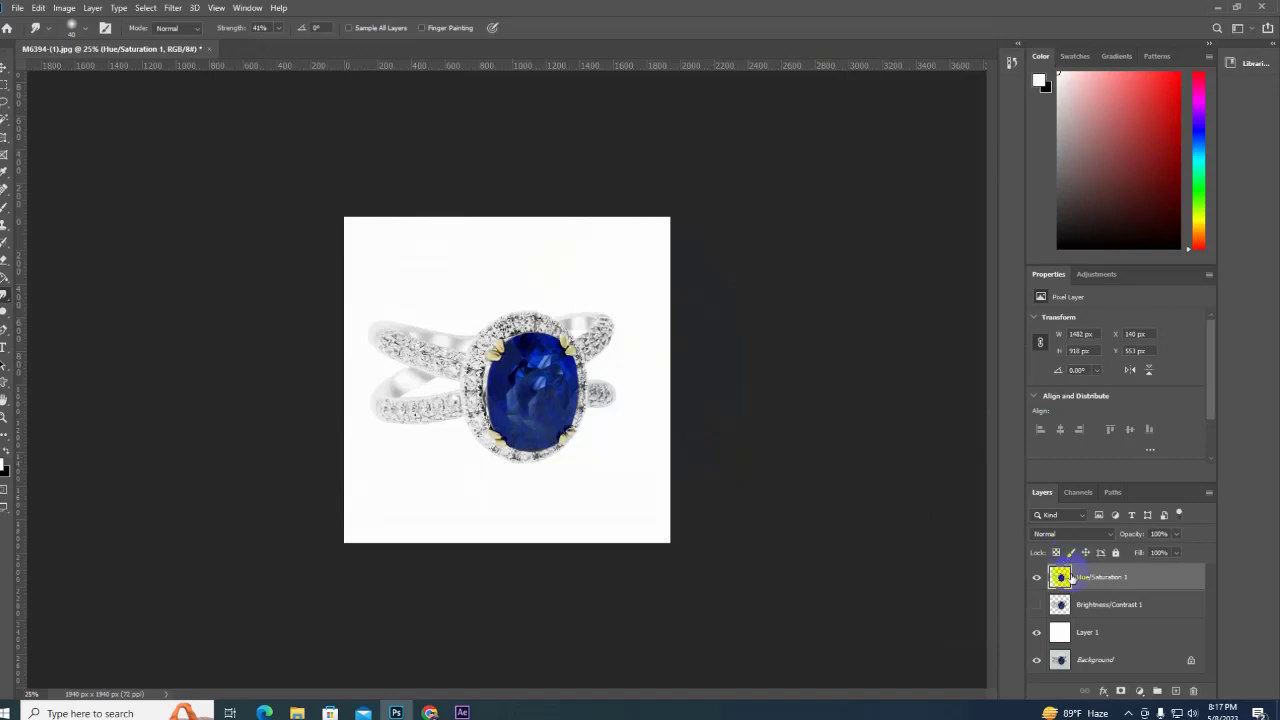
Draw a closed crescent pen path beneath the ring's lower band and convert it to a selection.
left_click(8, 335)
left_click(383, 421)
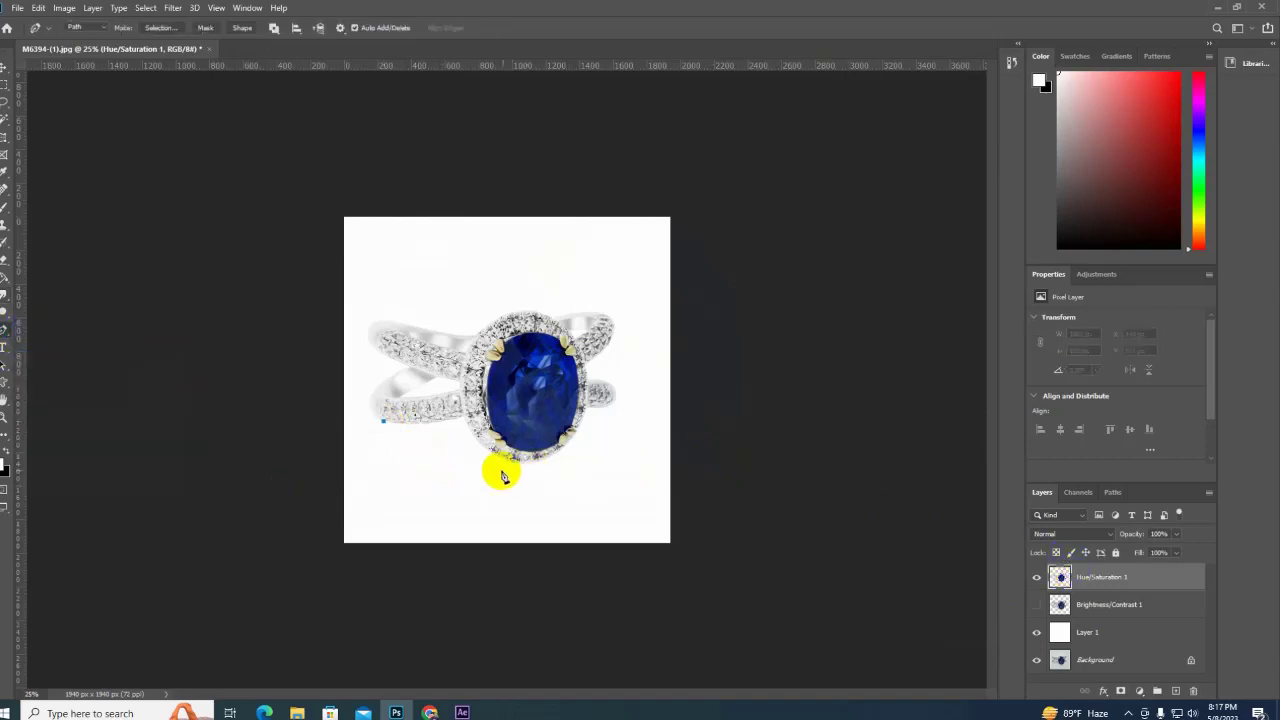
left_click_drag(530, 464, 640, 464)
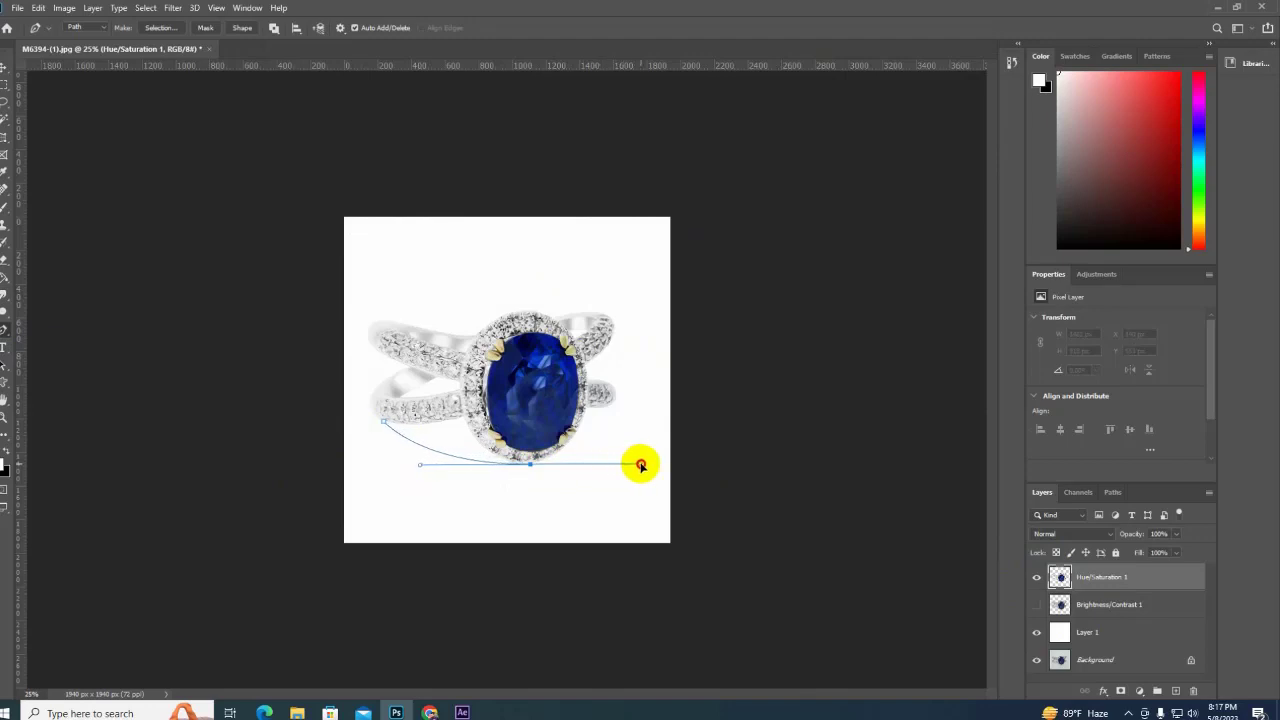
left_click_drag(608, 404, 640, 350)
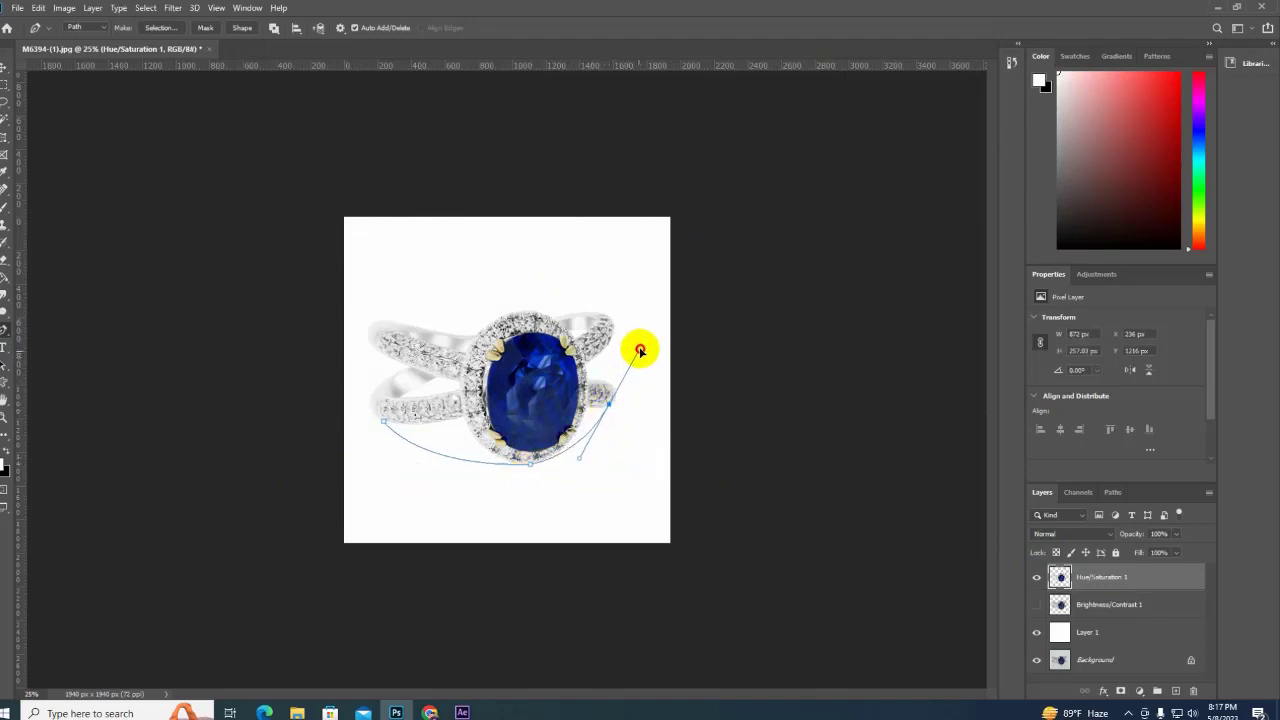
left_click_drag(383, 421, 199, 292)
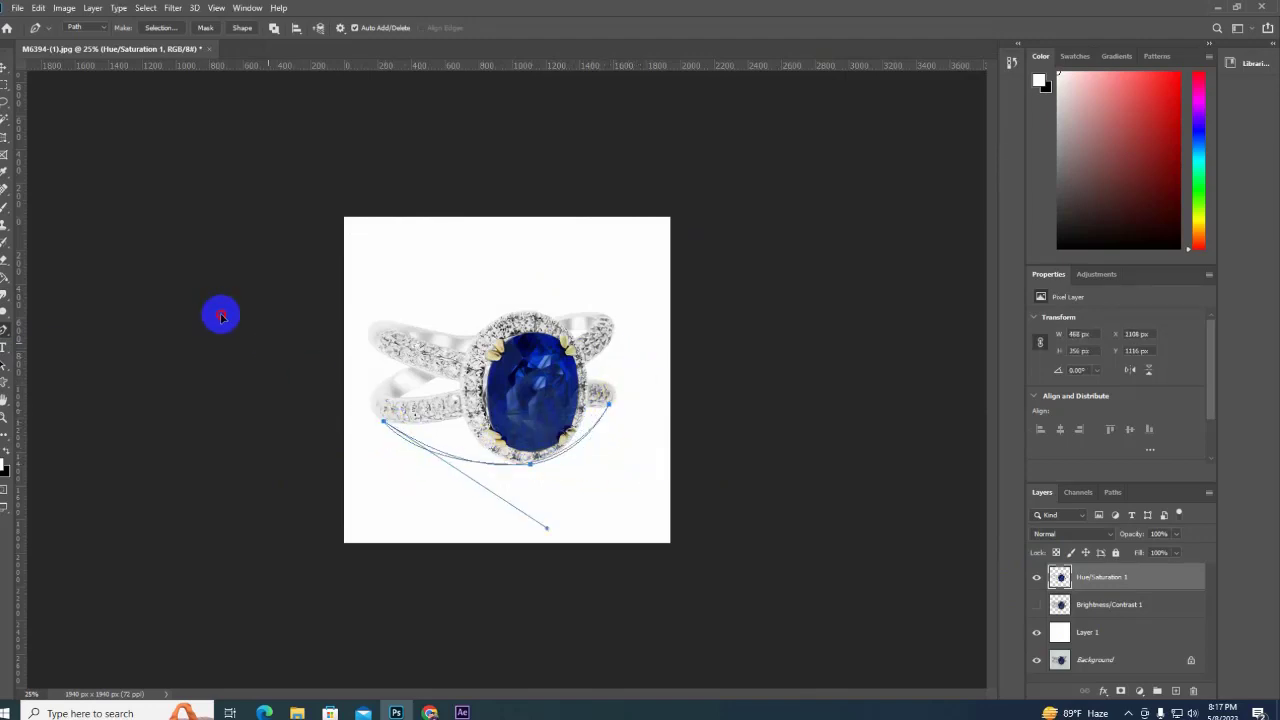
key("ctrl+z")
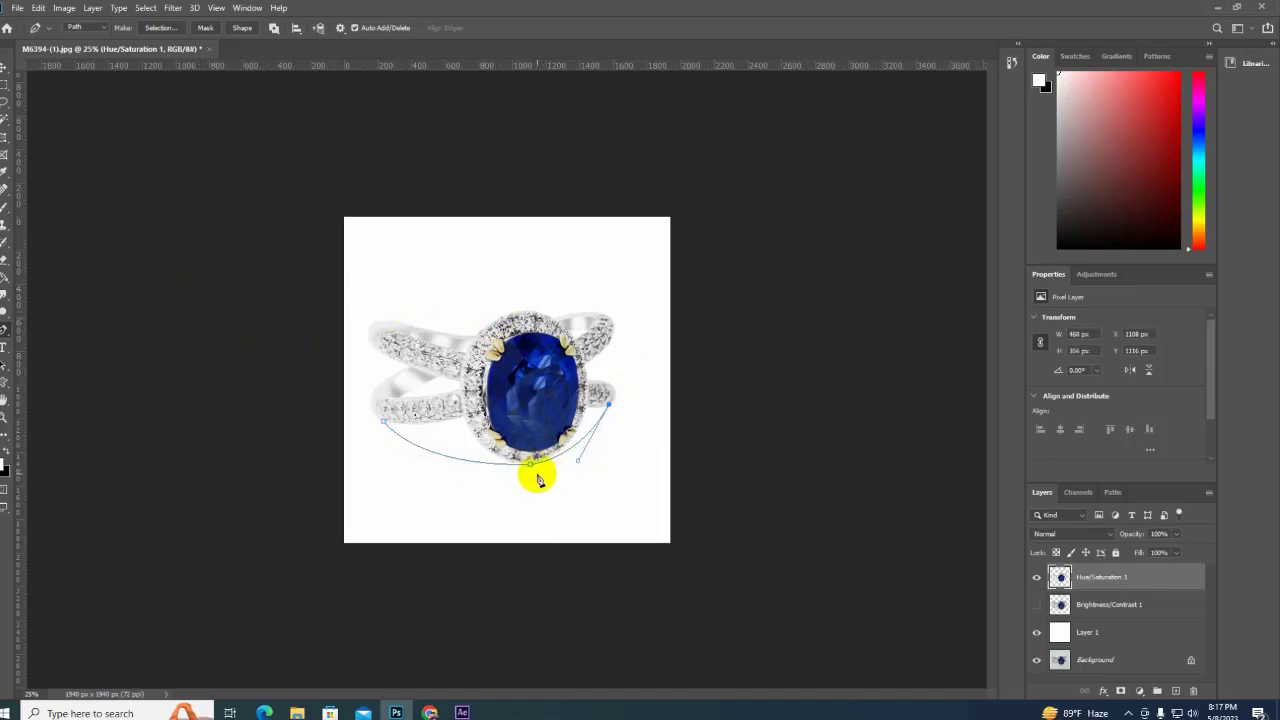
left_click_drag(503, 485, 477, 490)
left_click_drag(383, 421, 344, 352)
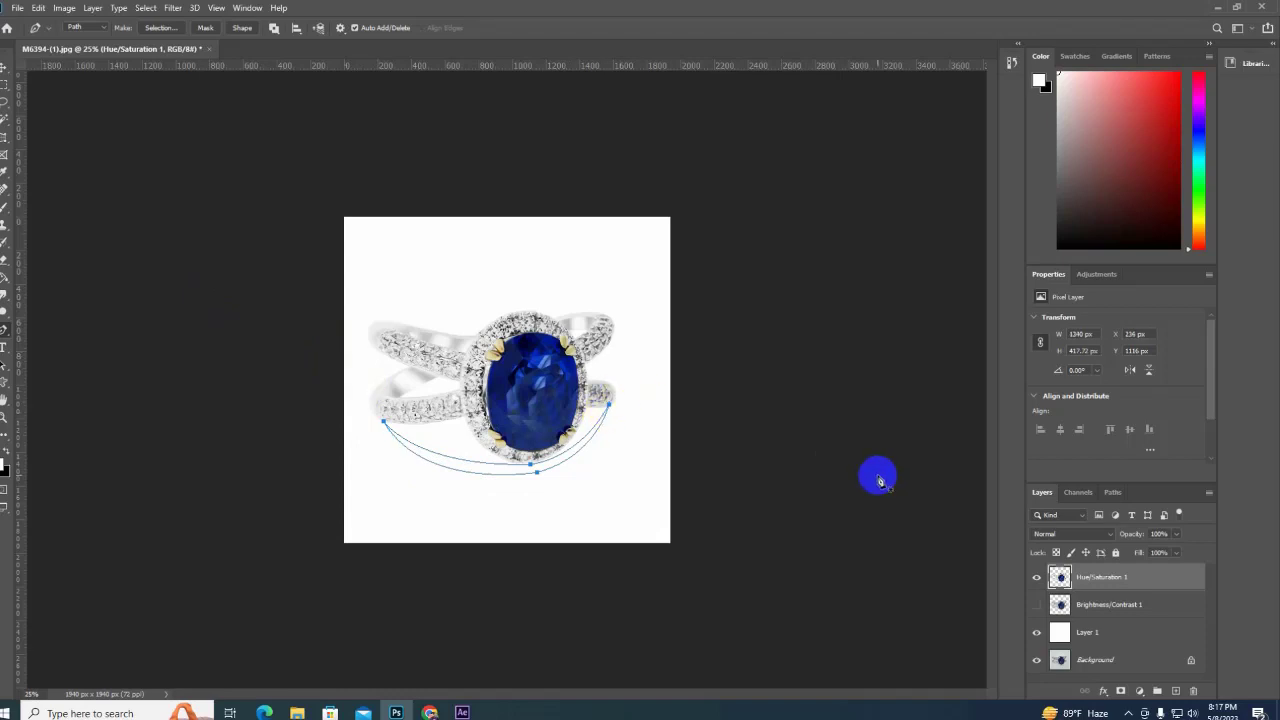
key("ctrl+Return")
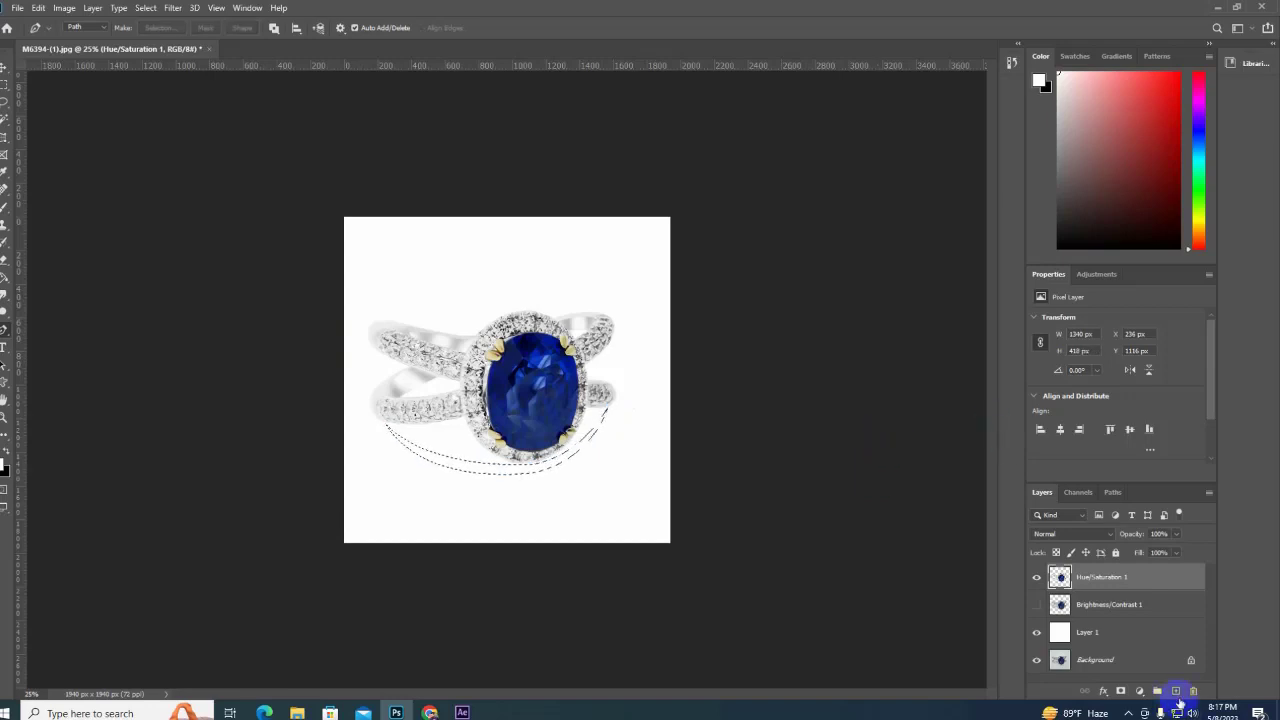
Fill the crescent selection with black on a new Layer 2.
left_click(1175, 691)
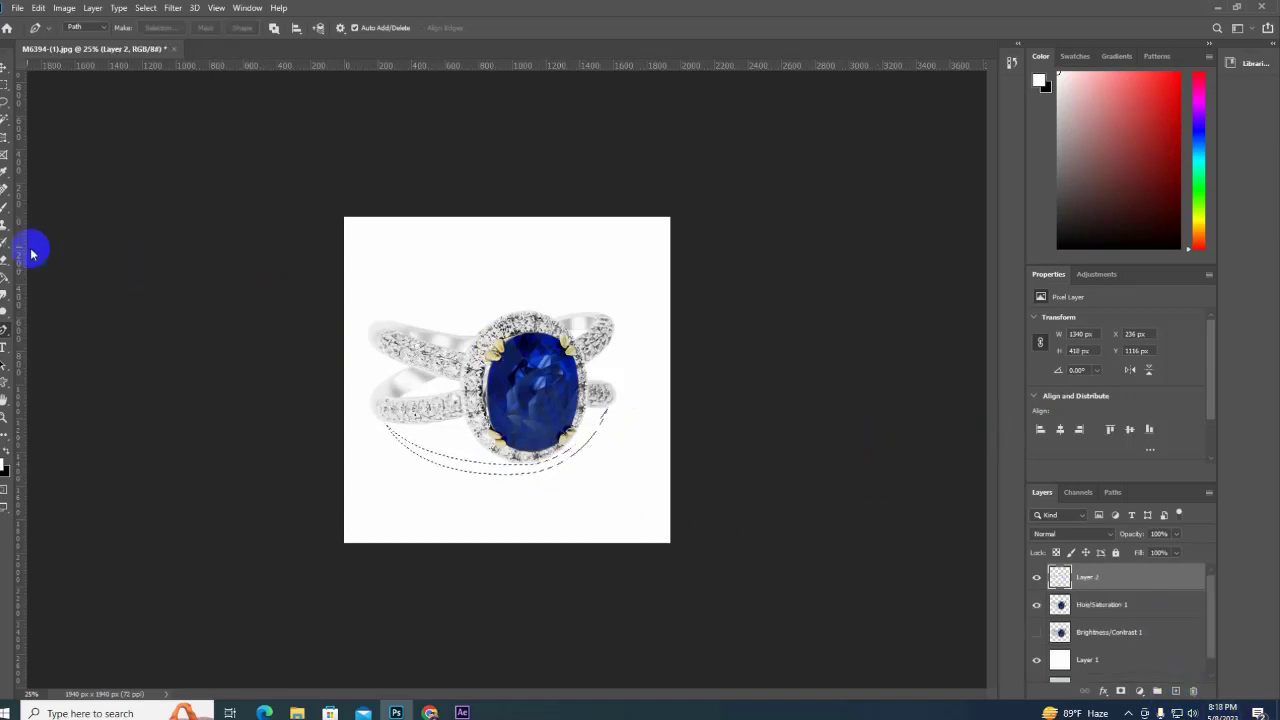
left_click_drag(5, 207, 58, 210)
left_click(58, 210)
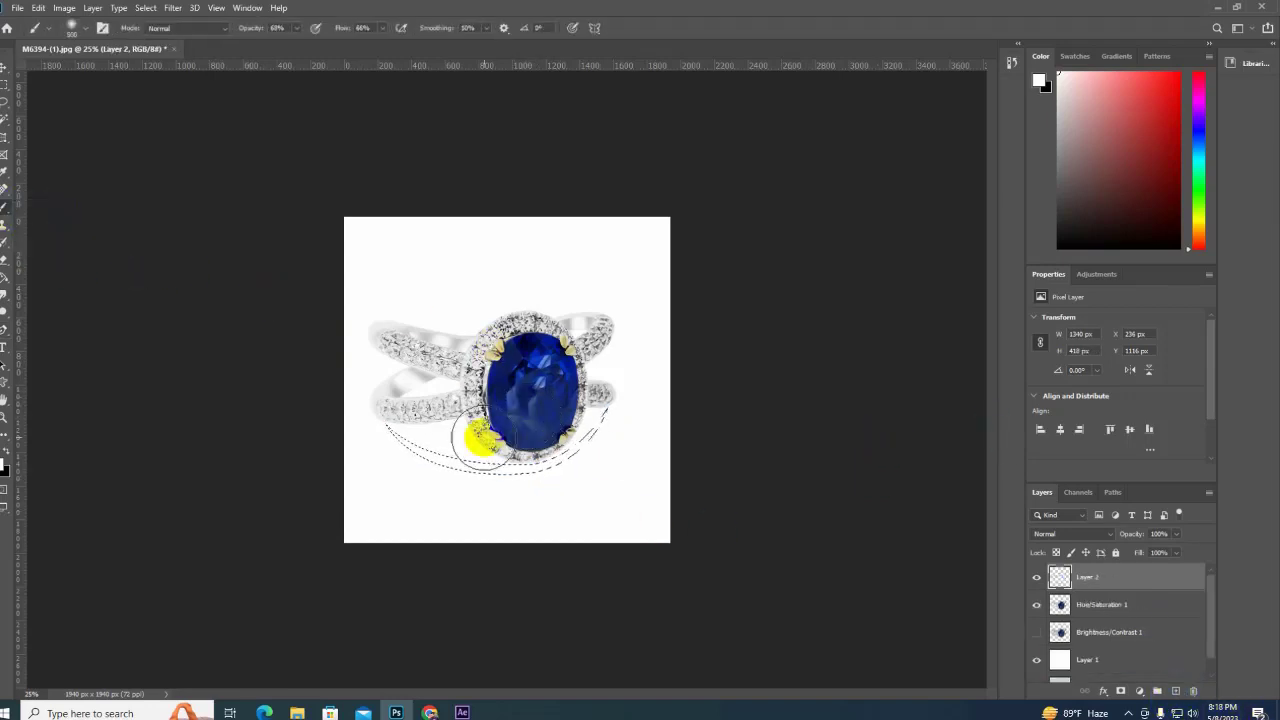
left_click(9, 455)
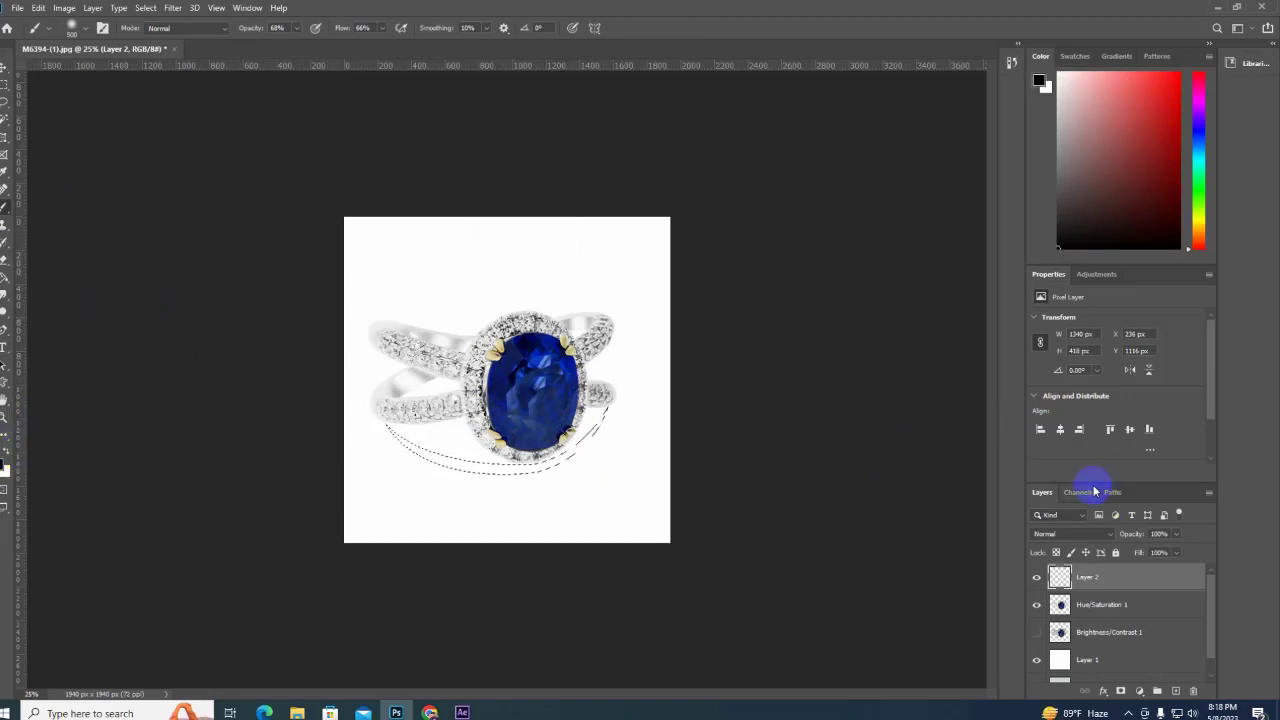
left_click(10, 285)
left_click(434, 457)
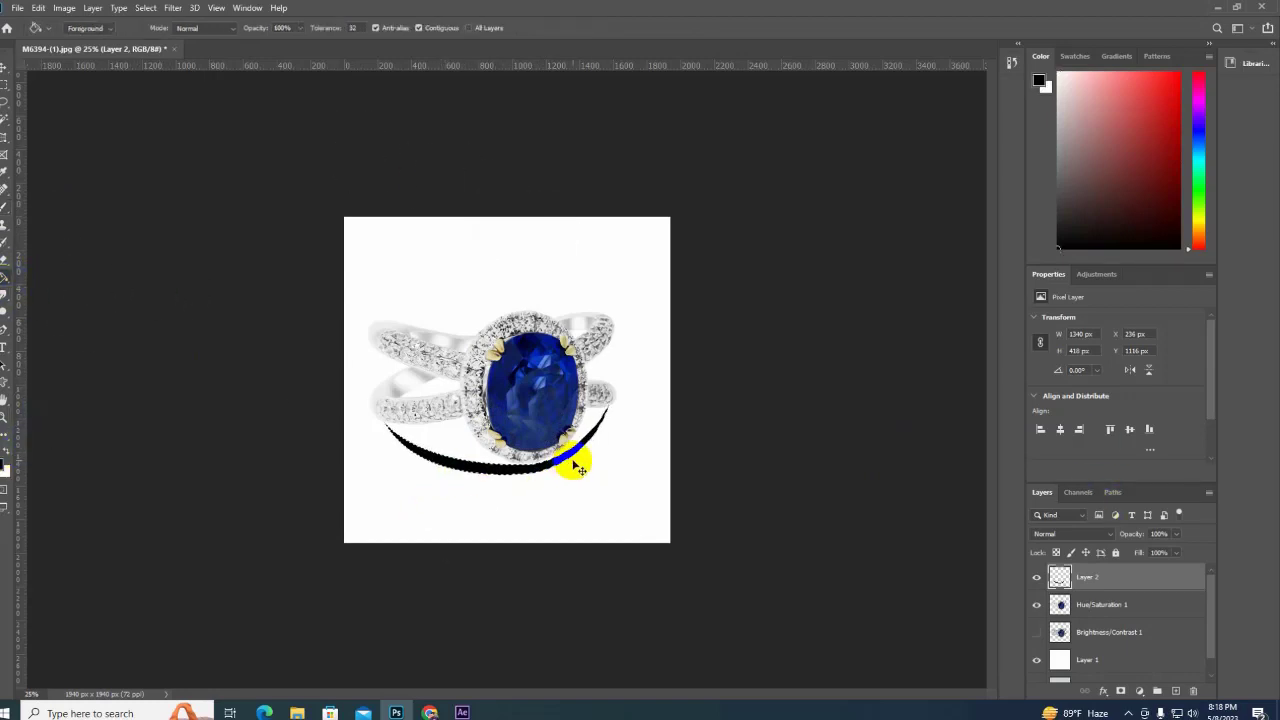
Soften the black shadow with a Gaussian Blur of about 38.7 px.
left_click(173, 8)
mouse_move(181, 160)
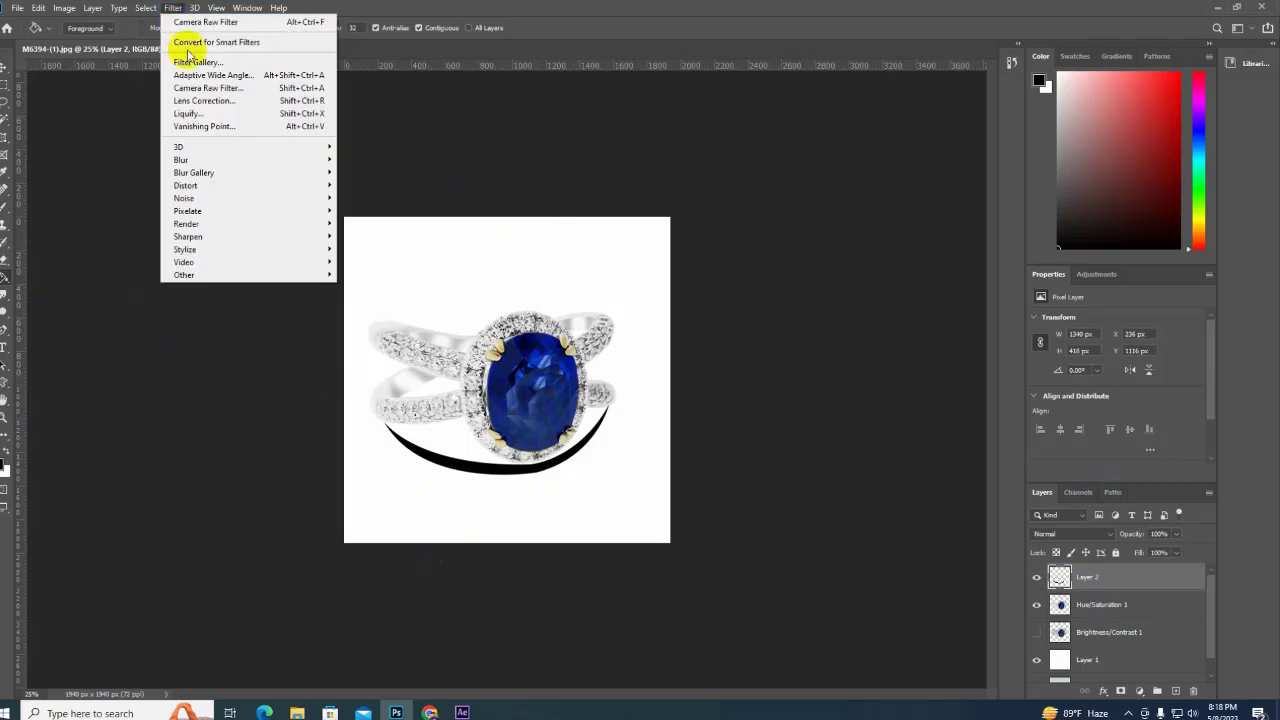
left_click(372, 210)
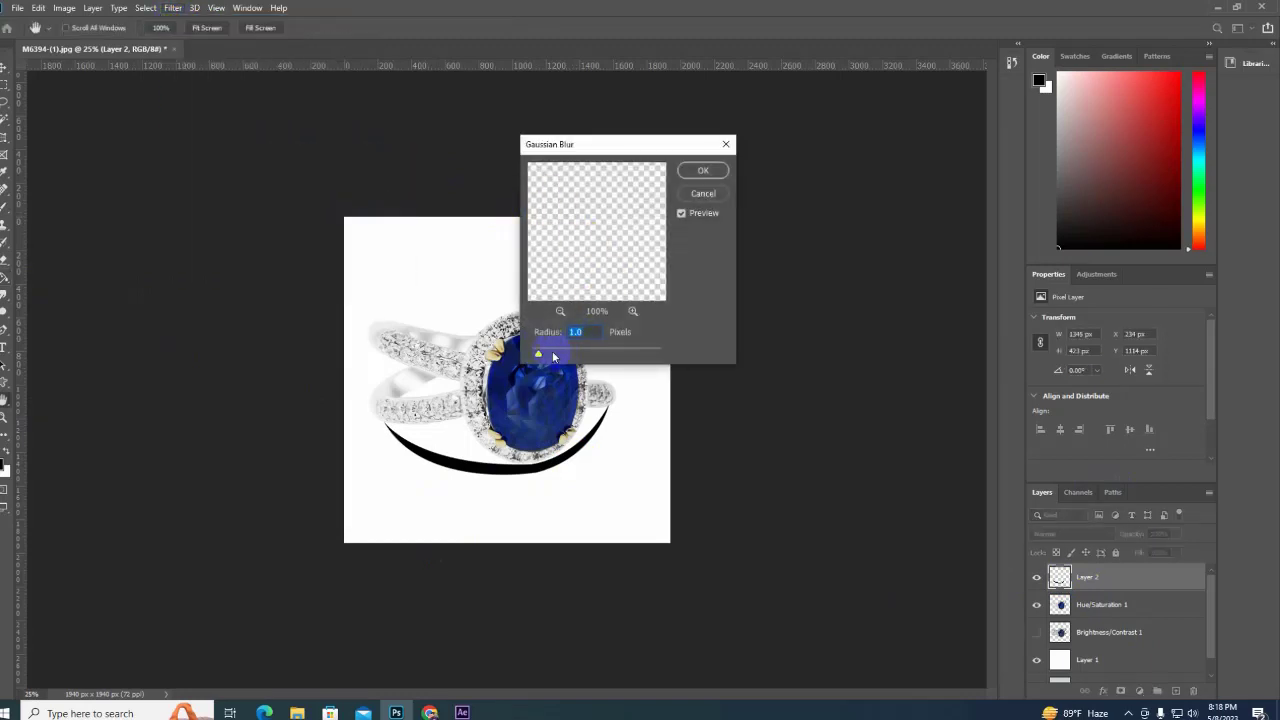
left_click_drag(560, 365, 602, 360)
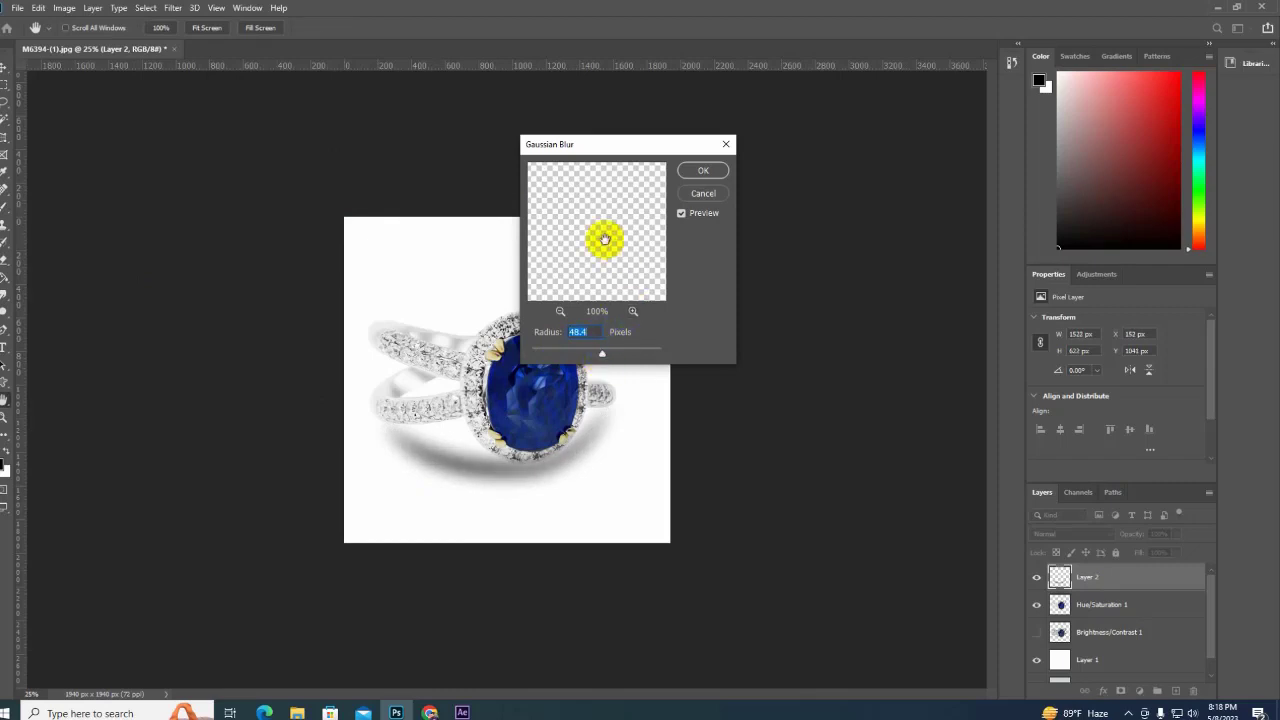
left_click_drag(600, 356, 598, 356)
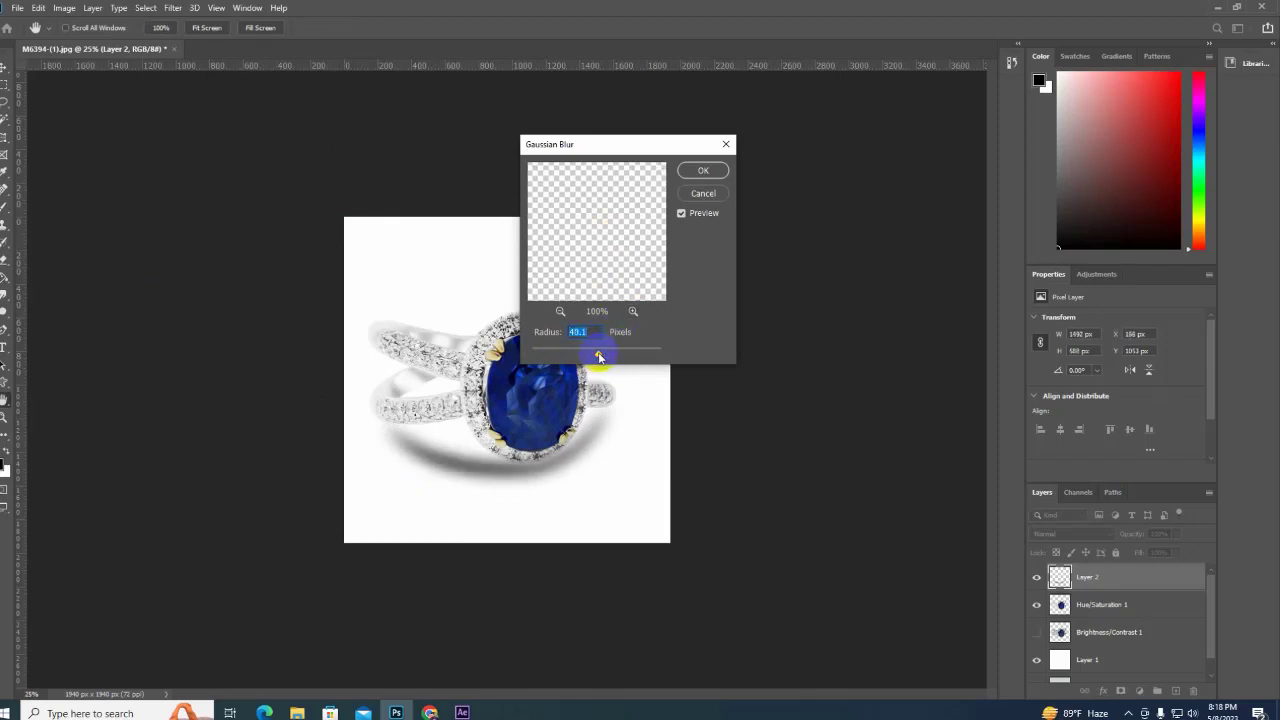
left_click(704, 171)
left_click(6, 256)
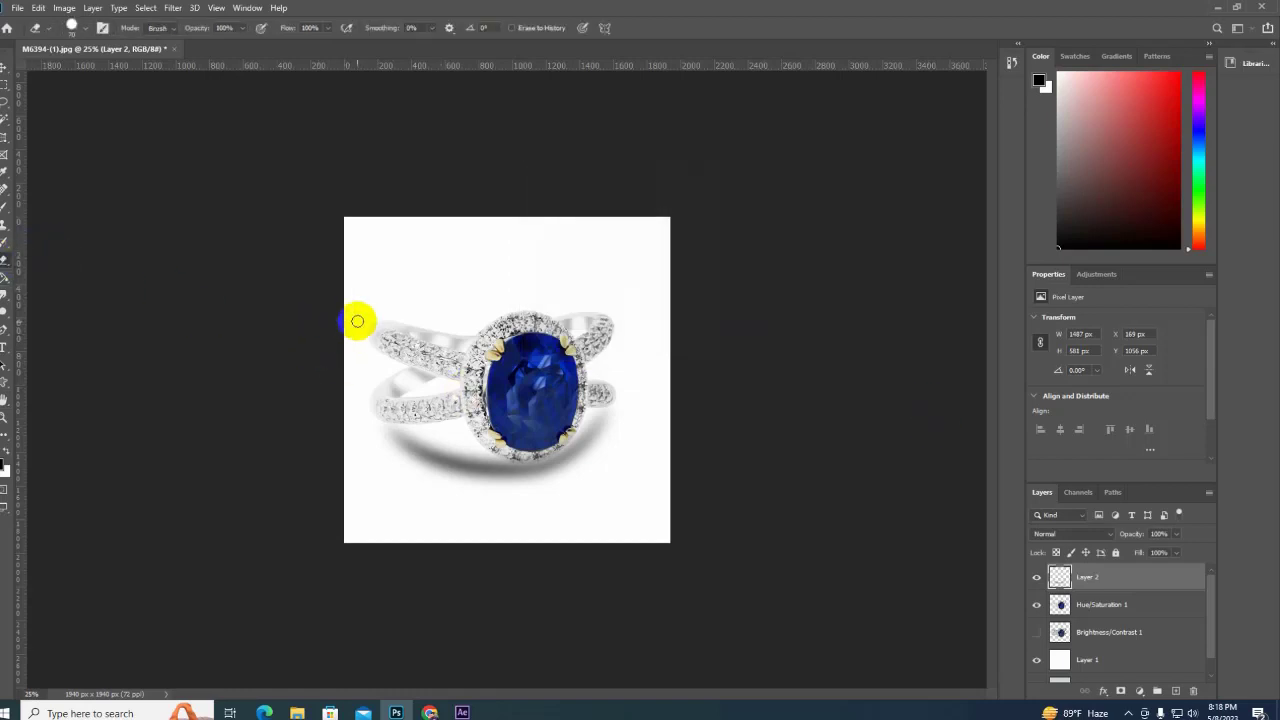
Erase the shadow's outer edge with a soft round eraser, size about 350.
key("bracketright")
key("bracketright")
key("bracketright")
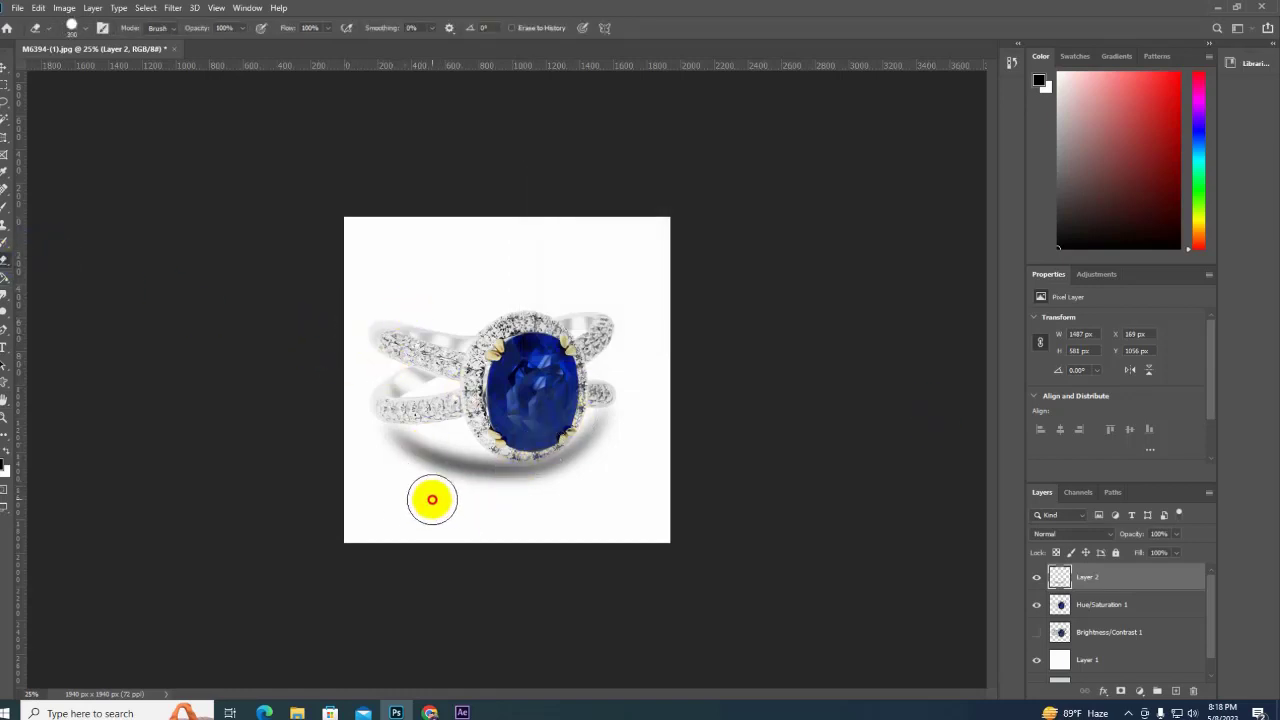
left_click_drag(432, 499, 582, 463)
right_click(592, 437)
left_click(652, 460)
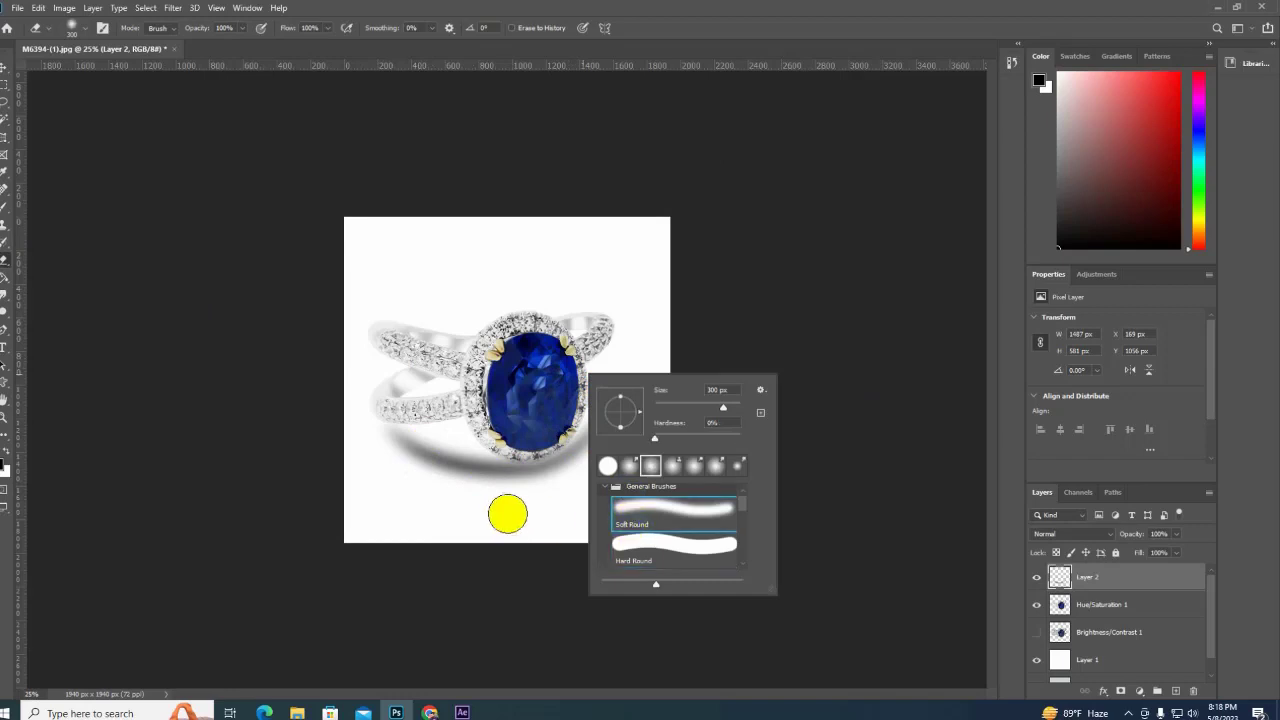
left_click(508, 514)
mouse_move(453, 492)
left_mouse_down()
mouse_move(574, 489)
mouse_move(623, 440)
mouse_move(571, 480)
mouse_move(446, 488)
left_mouse_up()
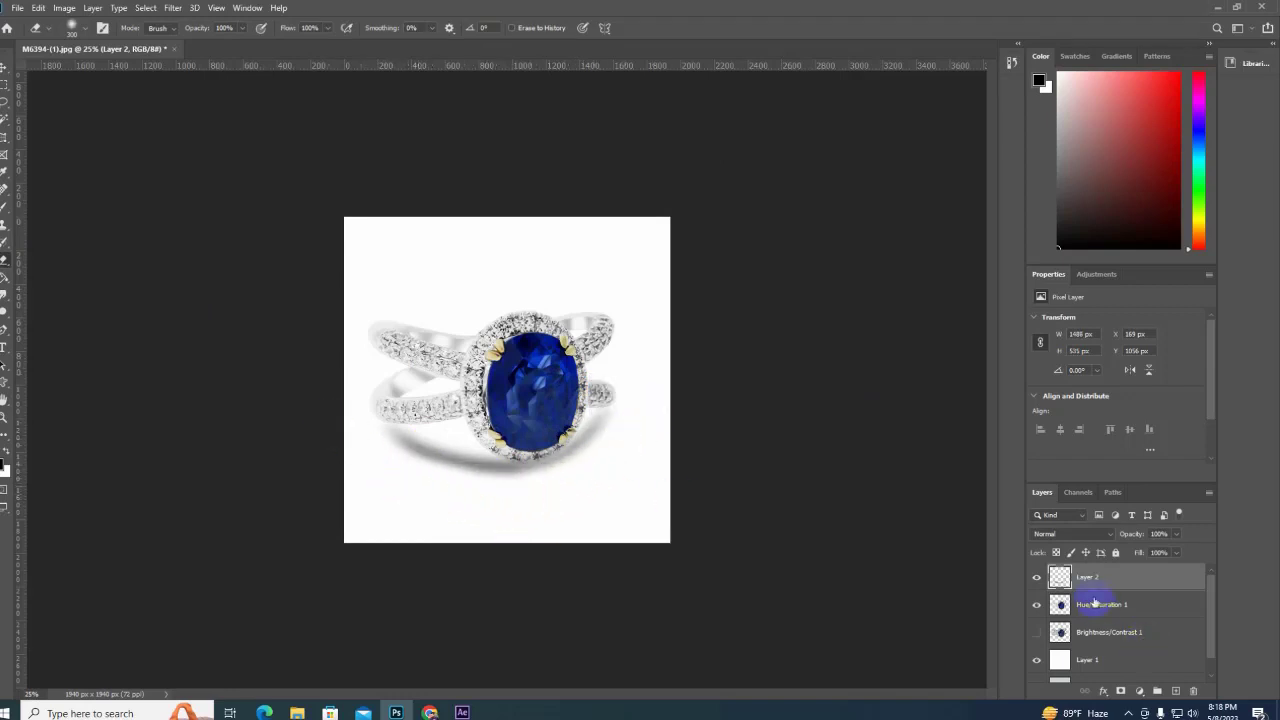
Place the shadow layer below Hue/Saturation 1, nudge it up toward the ring, and set 77% opacity.
left_click_drag(1090, 579, 1088, 610)
left_click(4, 66)
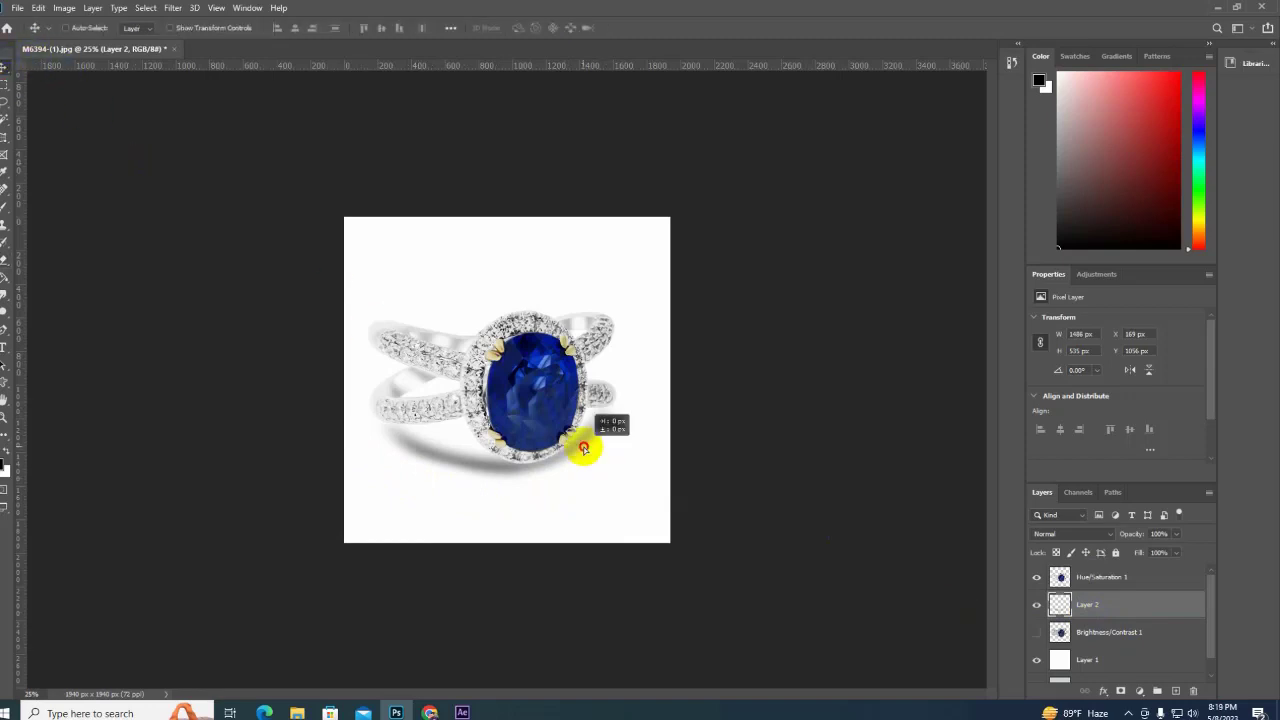
left_click_drag(583, 448, 770, 315)
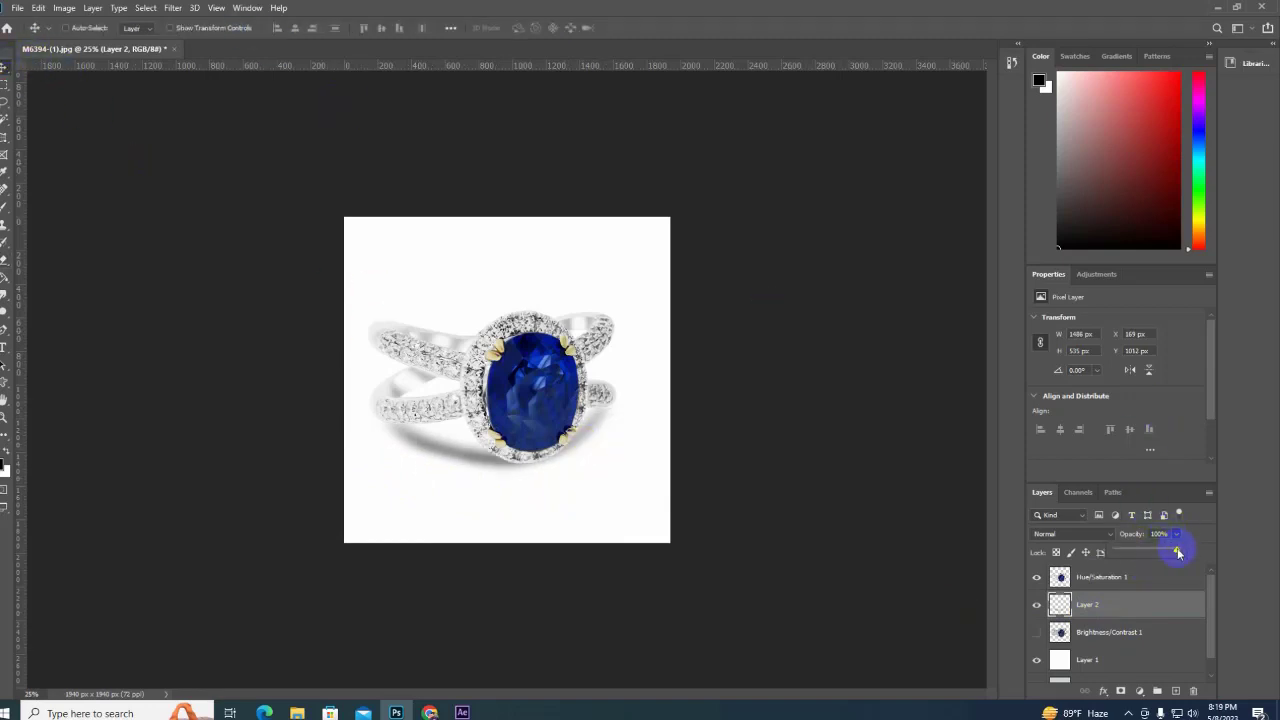
left_click_drag(1178, 552, 1161, 552)
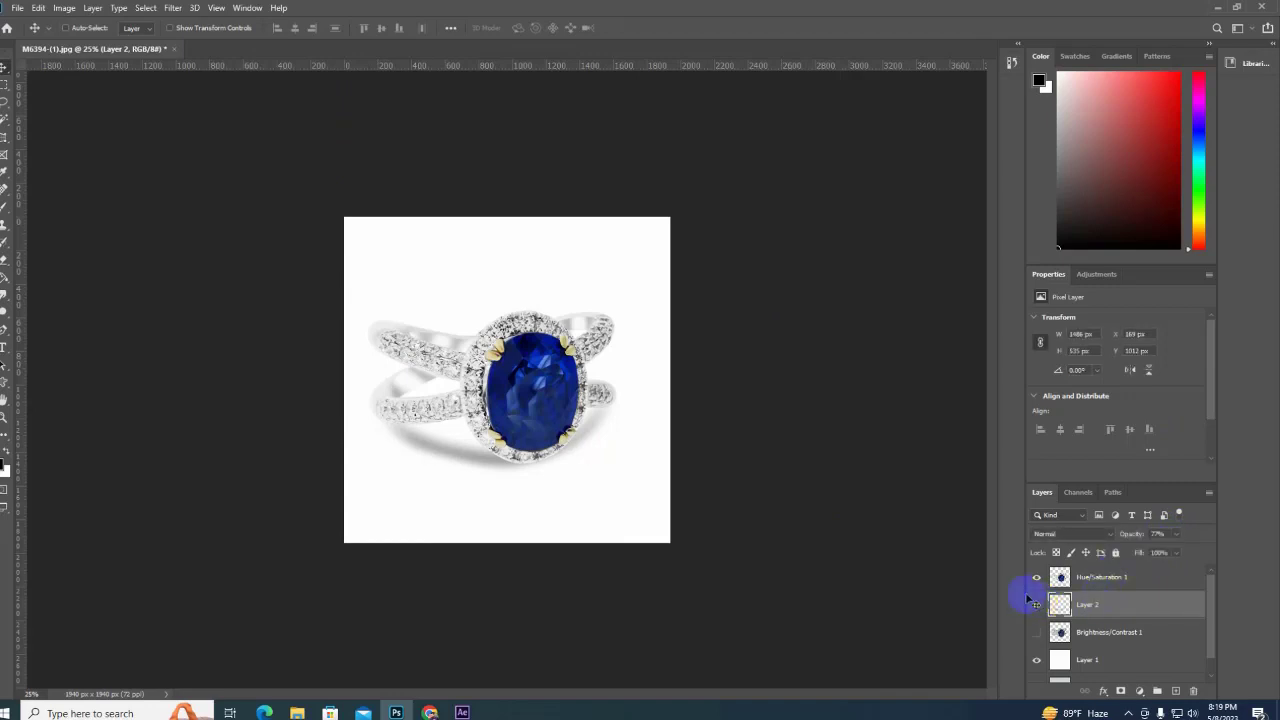
Save the retouched ring to the Desktop as JPEG 'new', Baseline (Standard), quality 12.
left_click(17, 7)
left_click(36, 170)
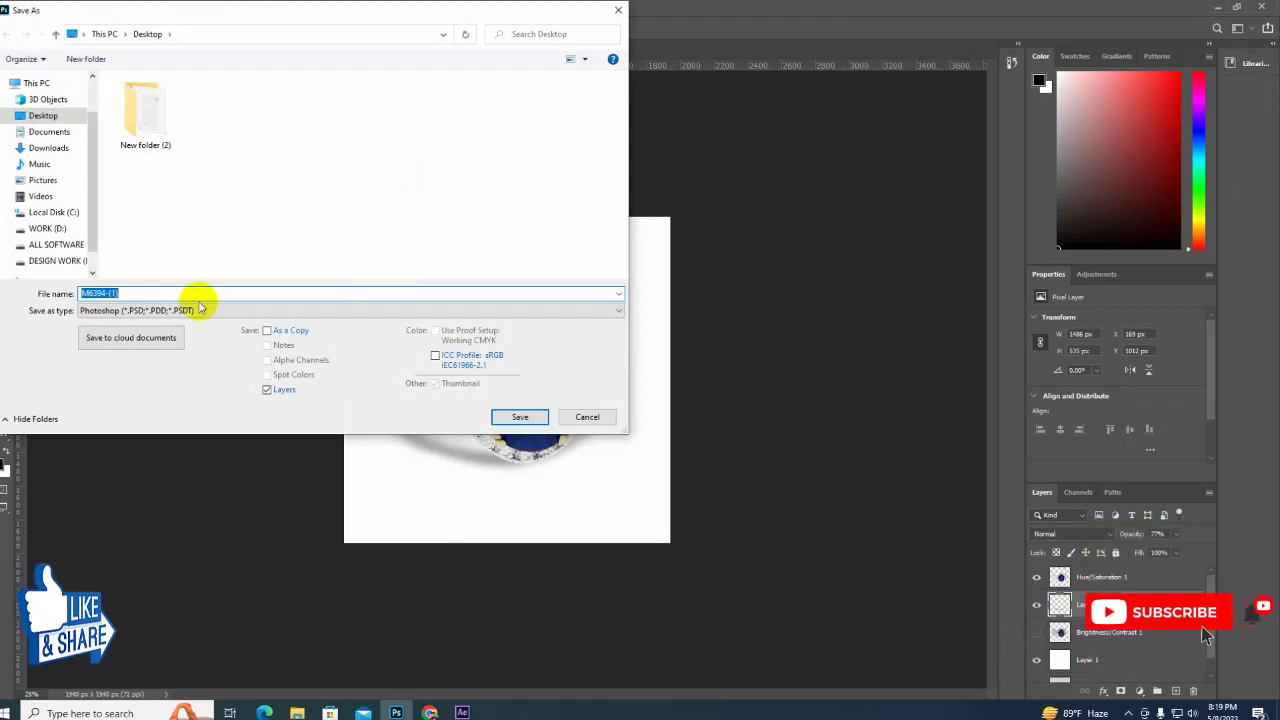
left_click(200, 310)
left_click(163, 366)
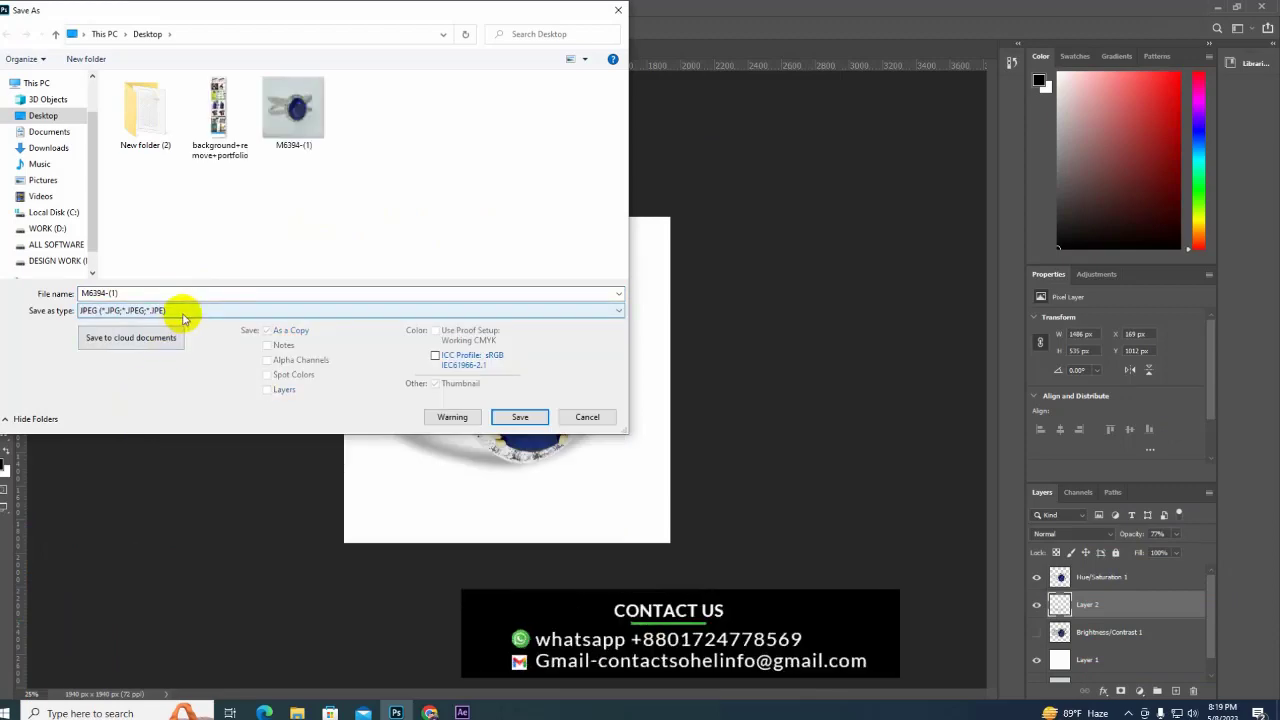
left_click(183, 293)
type("new")
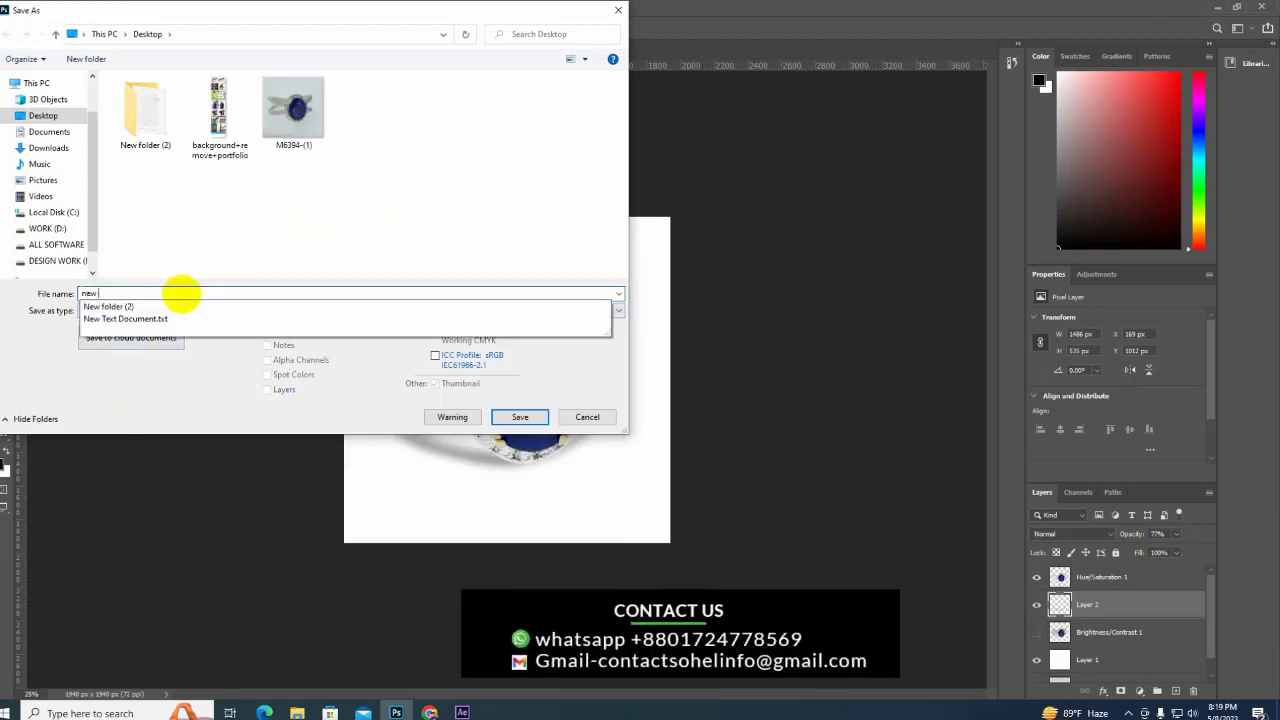
left_click(519, 417)
left_click(584, 274)
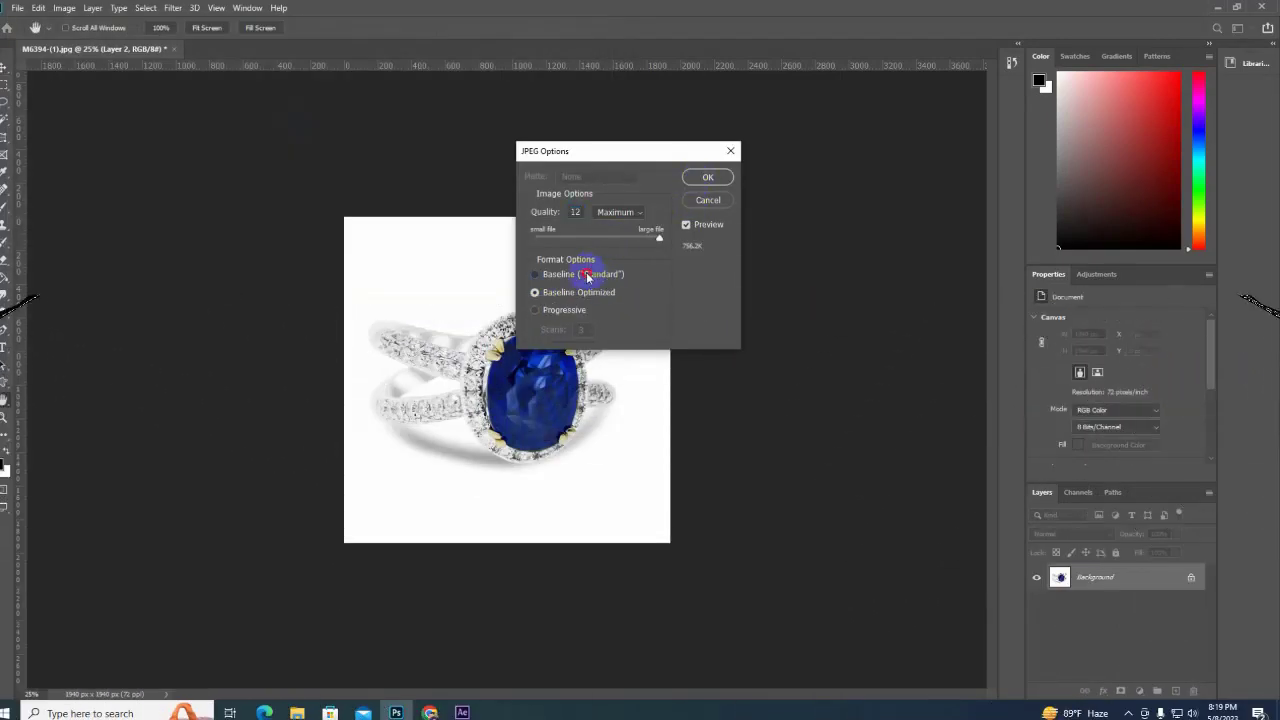
left_click(707, 177)
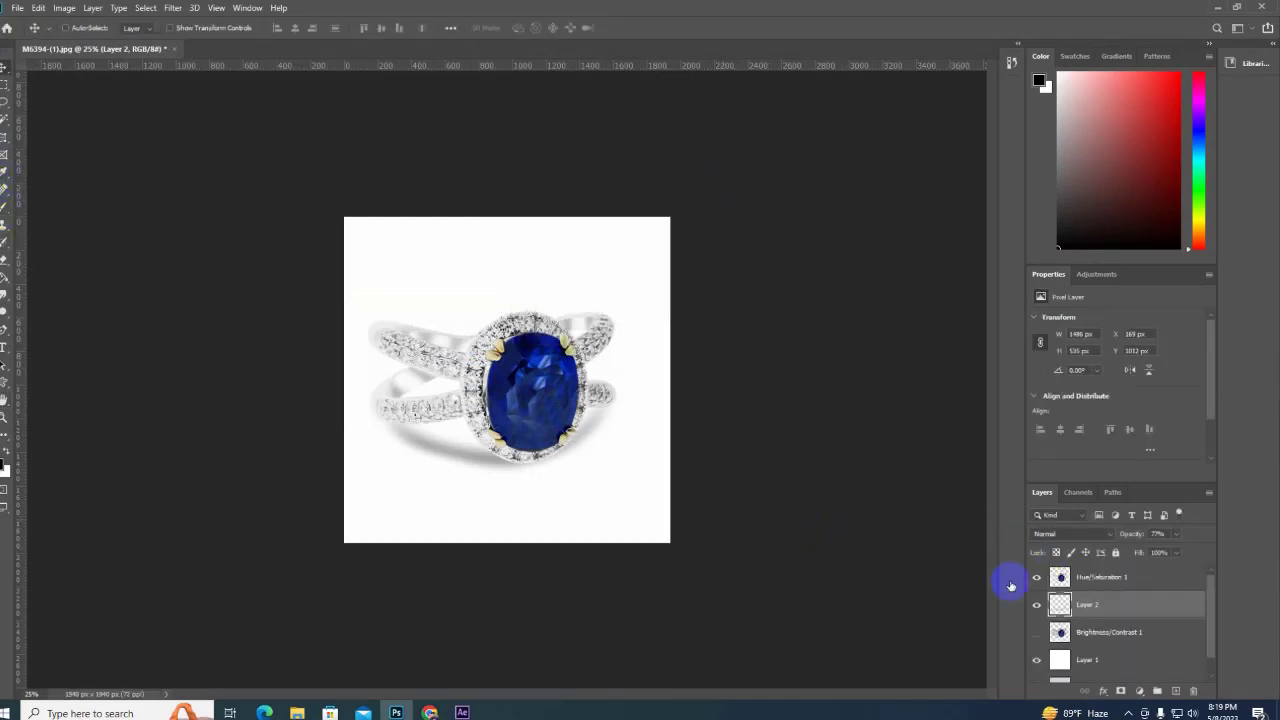
Extend the canvas on the right to 3604 px with the regular Crop tool.
left_click(1110, 660)
left_click(1096, 585)
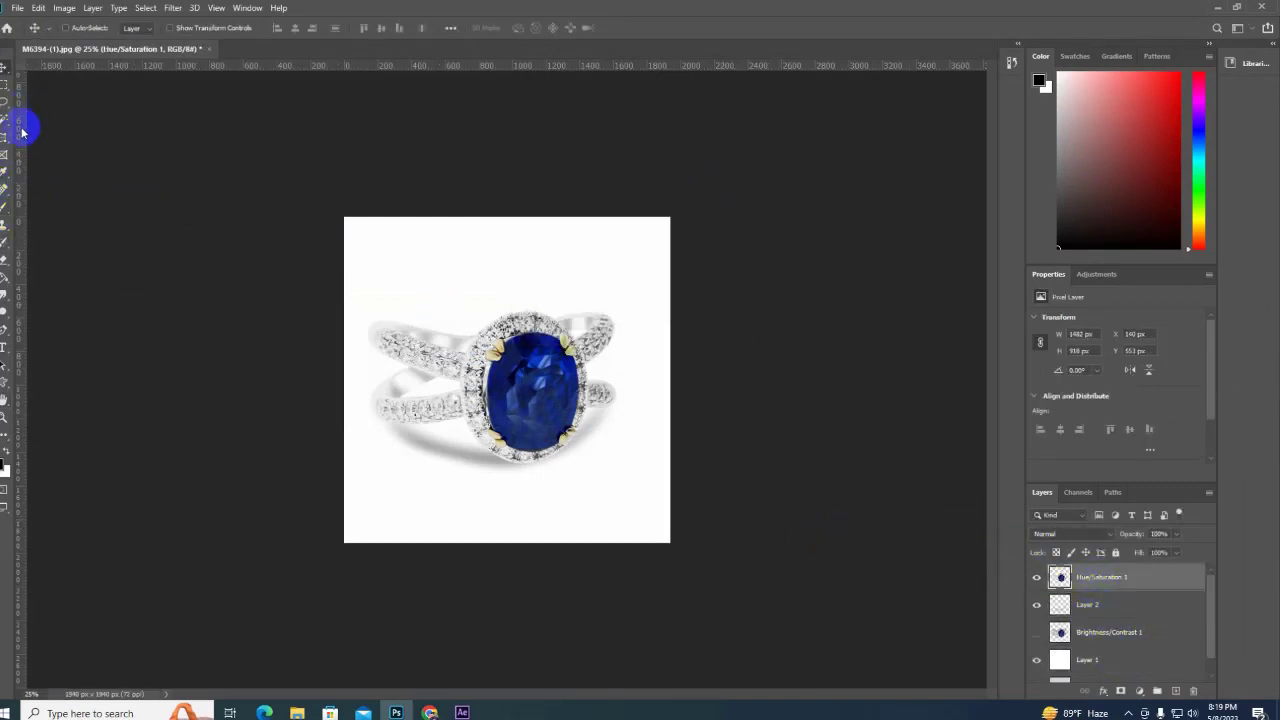
left_click(4, 145)
left_click(45, 138)
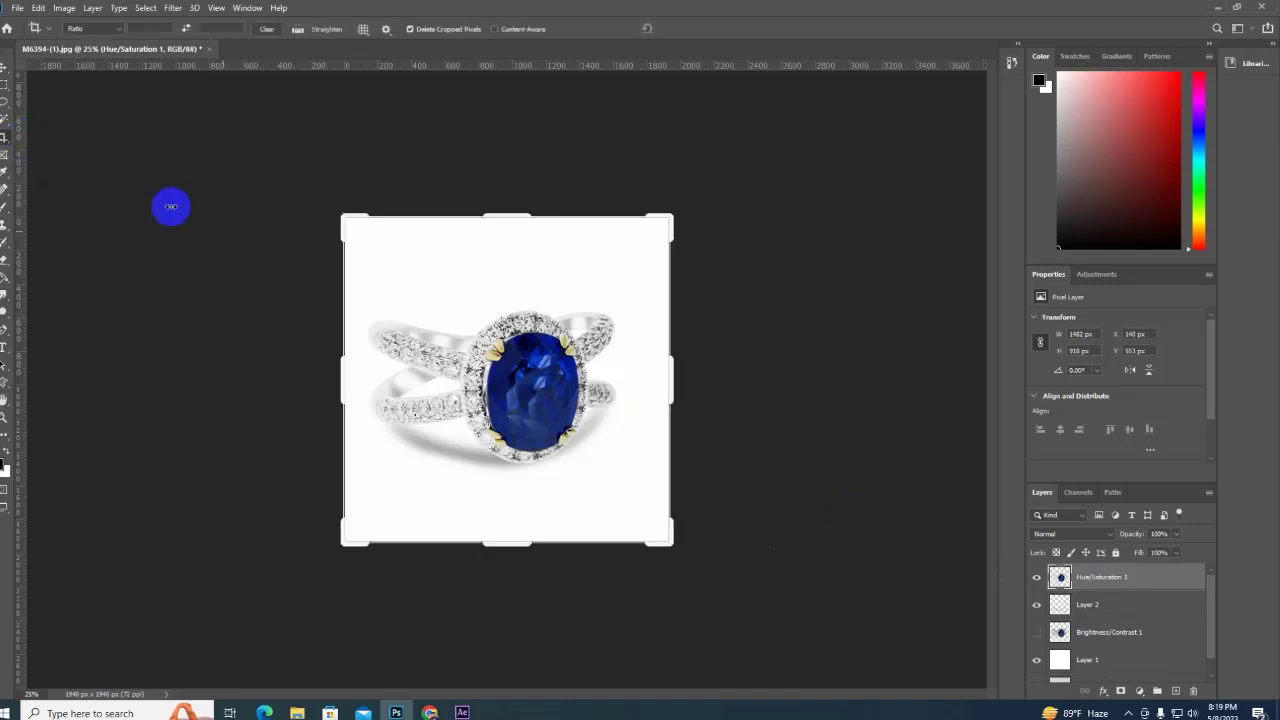
left_click_drag(665, 389, 810, 390)
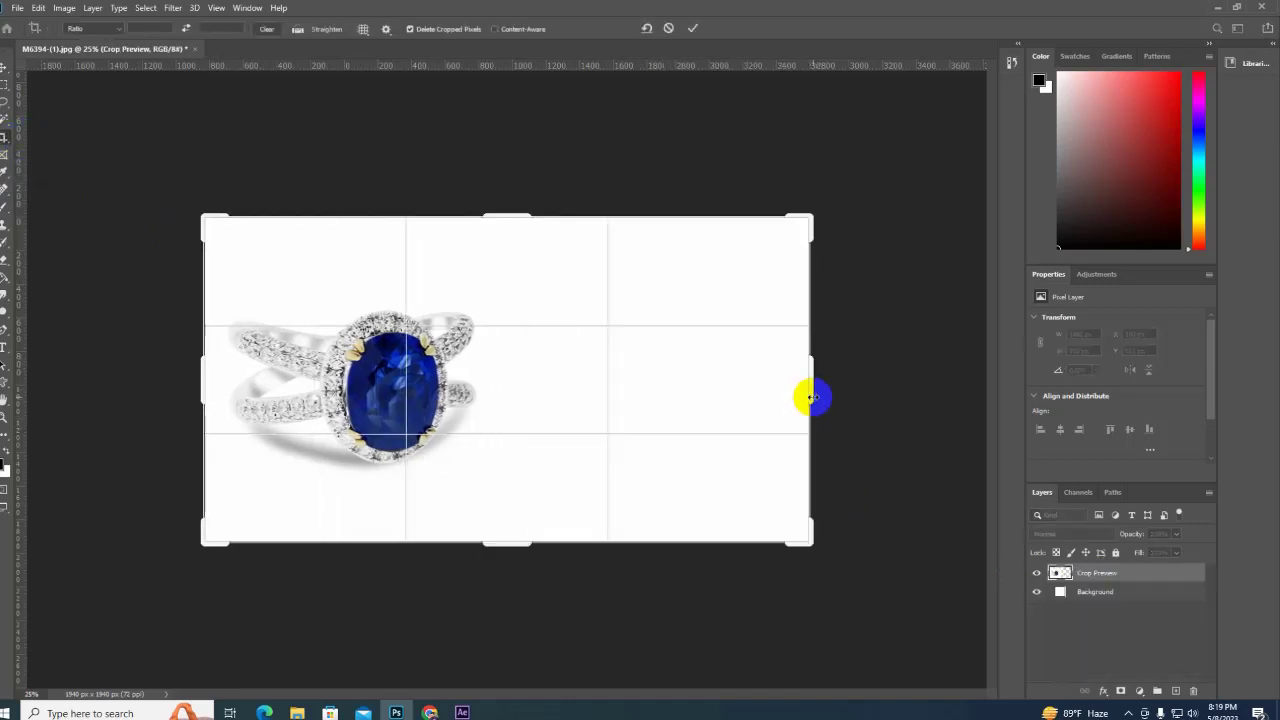
Bring the original grey-background ring photo in from the desktop and place it on the left half.
left_click(1213, 8)
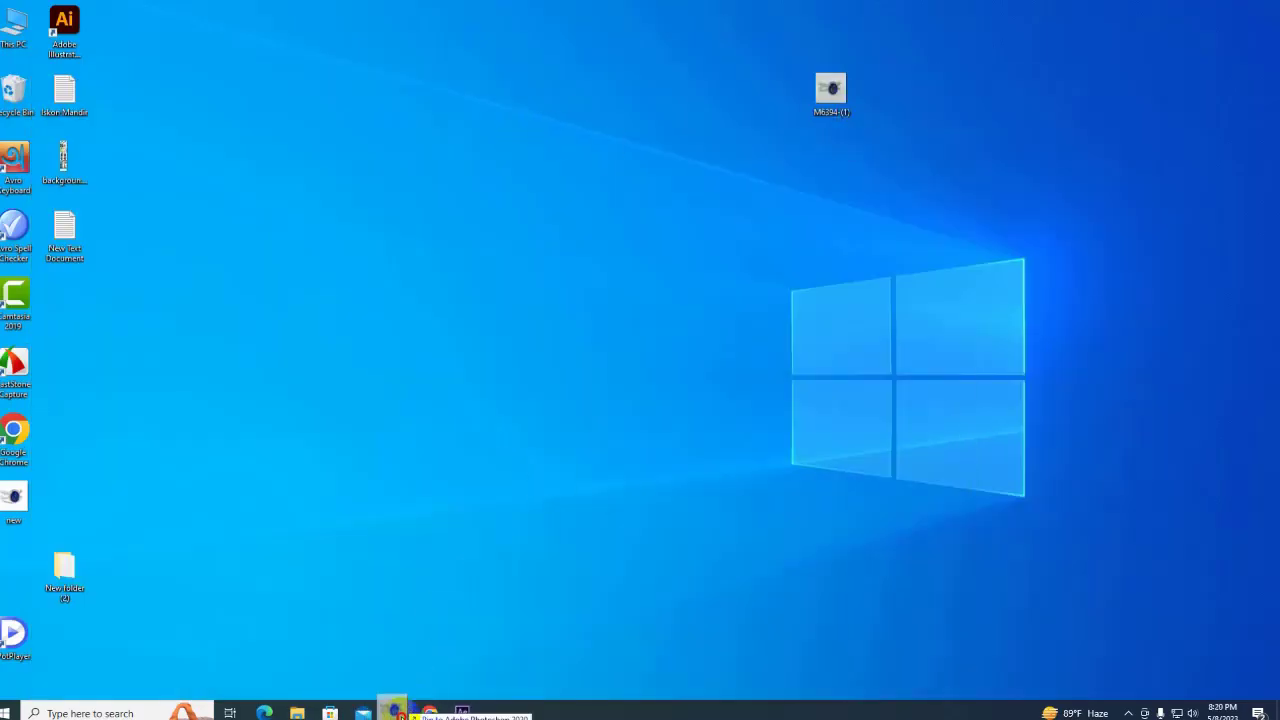
left_click_drag(795, 233, 600, 437)
left_click_drag(587, 390, 437, 390)
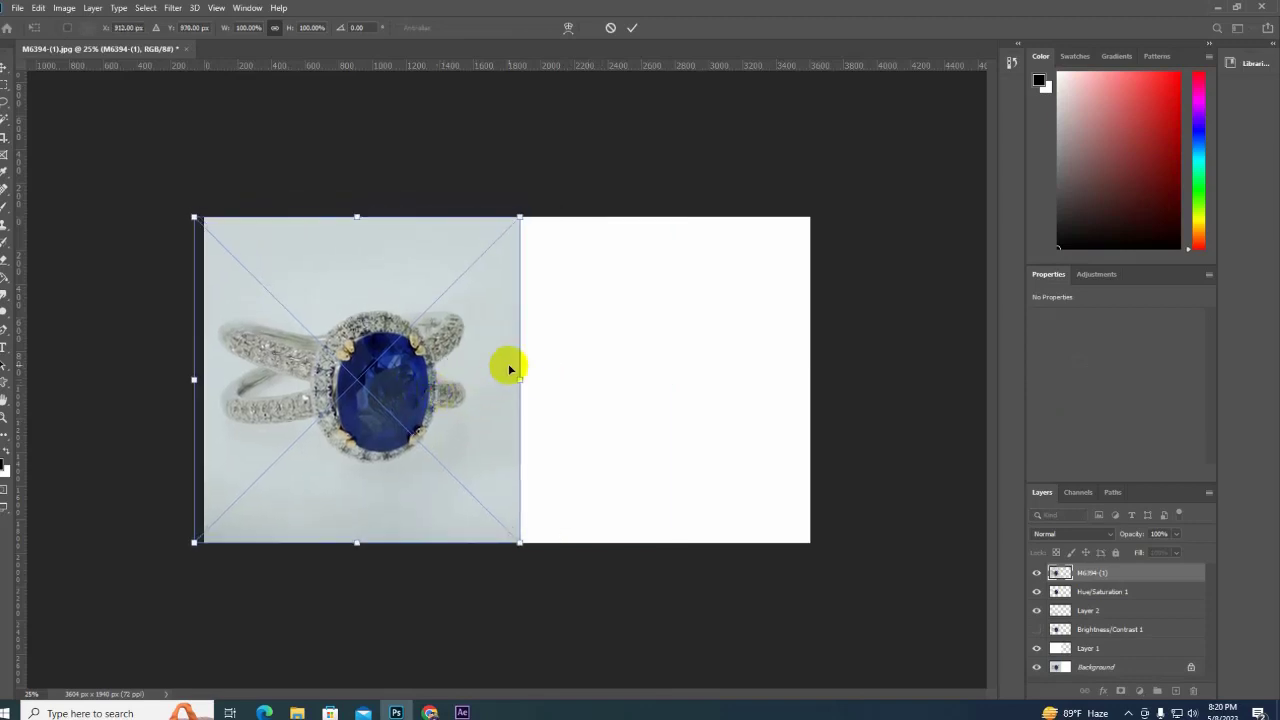
key("Return")
Move the retouched ring, shadow and adjustment layers onto the white right half.
left_click(1102, 591)
left_click(1110, 629, "shift")
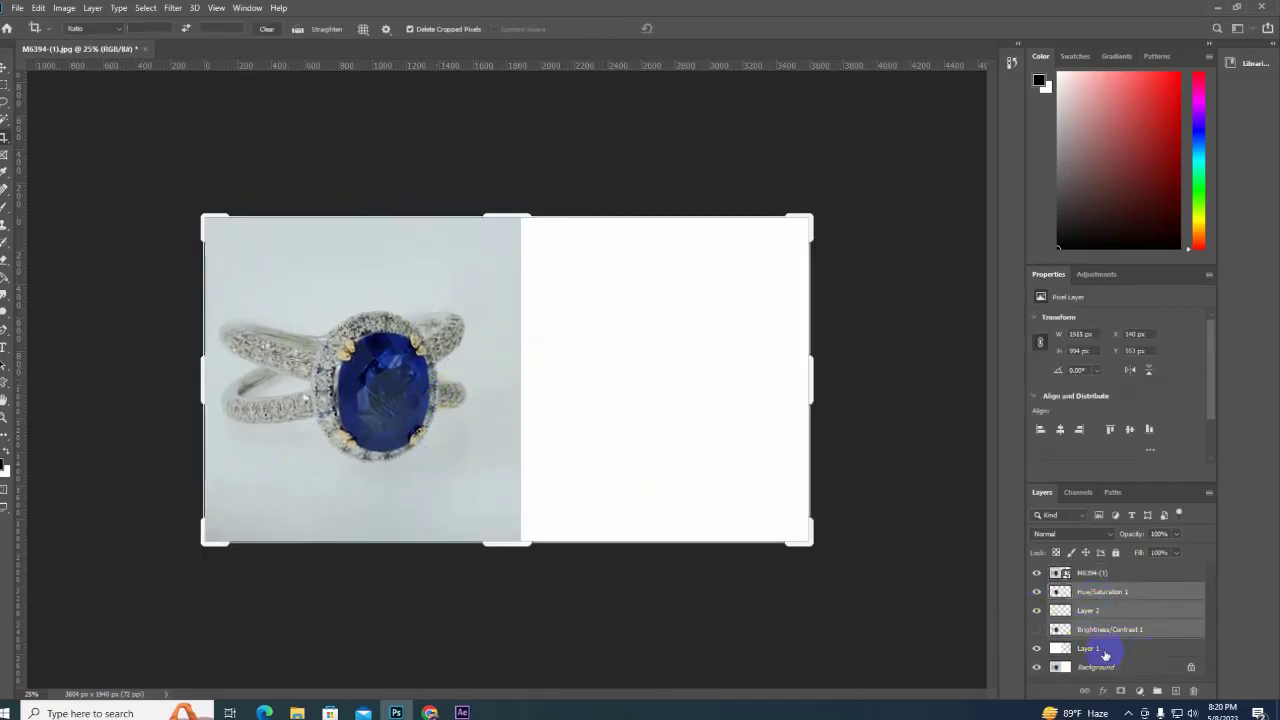
left_click(1105, 652, "ctrl")
left_click(1110, 601)
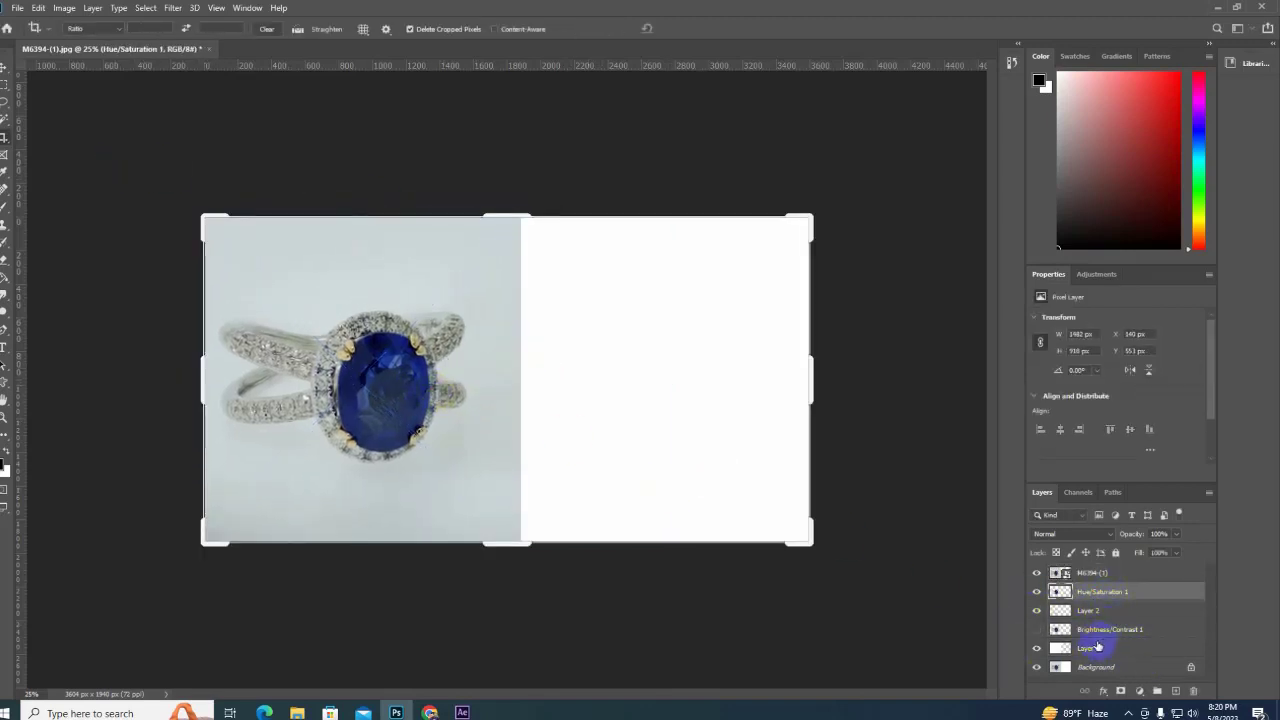
left_click(1100, 648, "ctrl")
left_click(5, 70)
left_click_drag(383, 370, 702, 370)
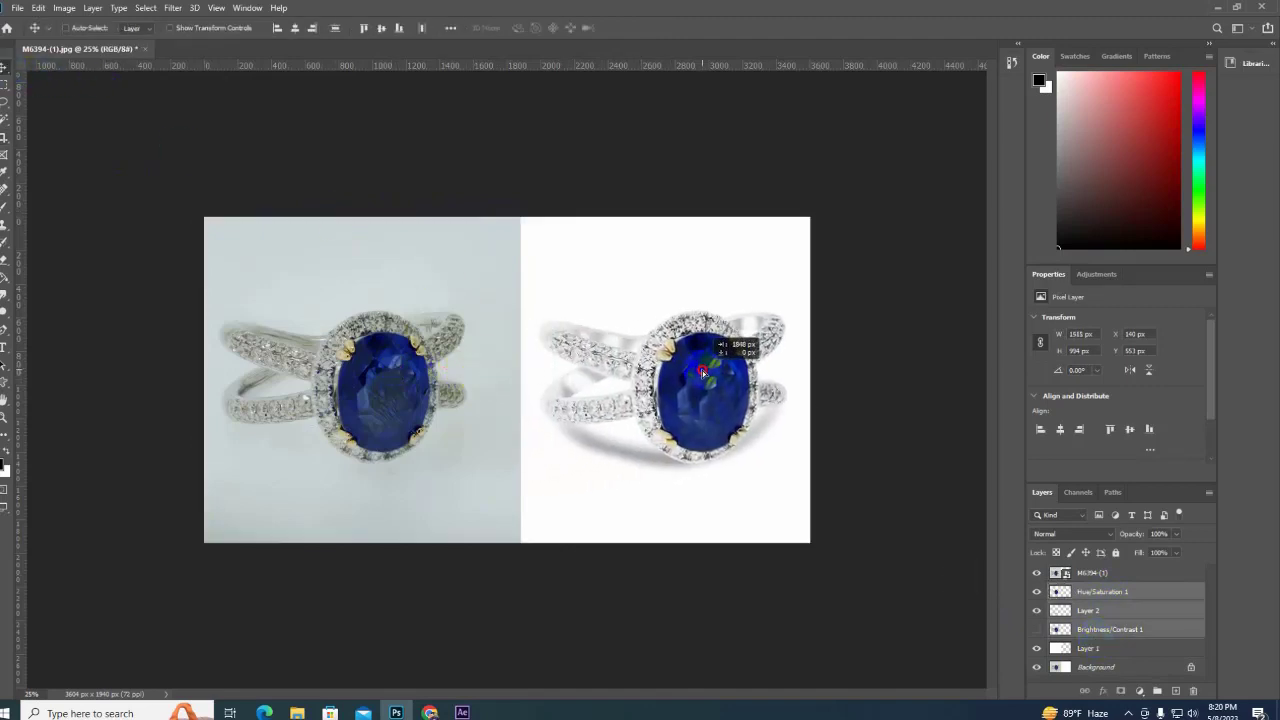
left_click(910, 230)
left_click(17, 8)
Save the side-by-side to the Desktop as JPEG 'new 1', then close the document without saving.
left_click(28, 174)
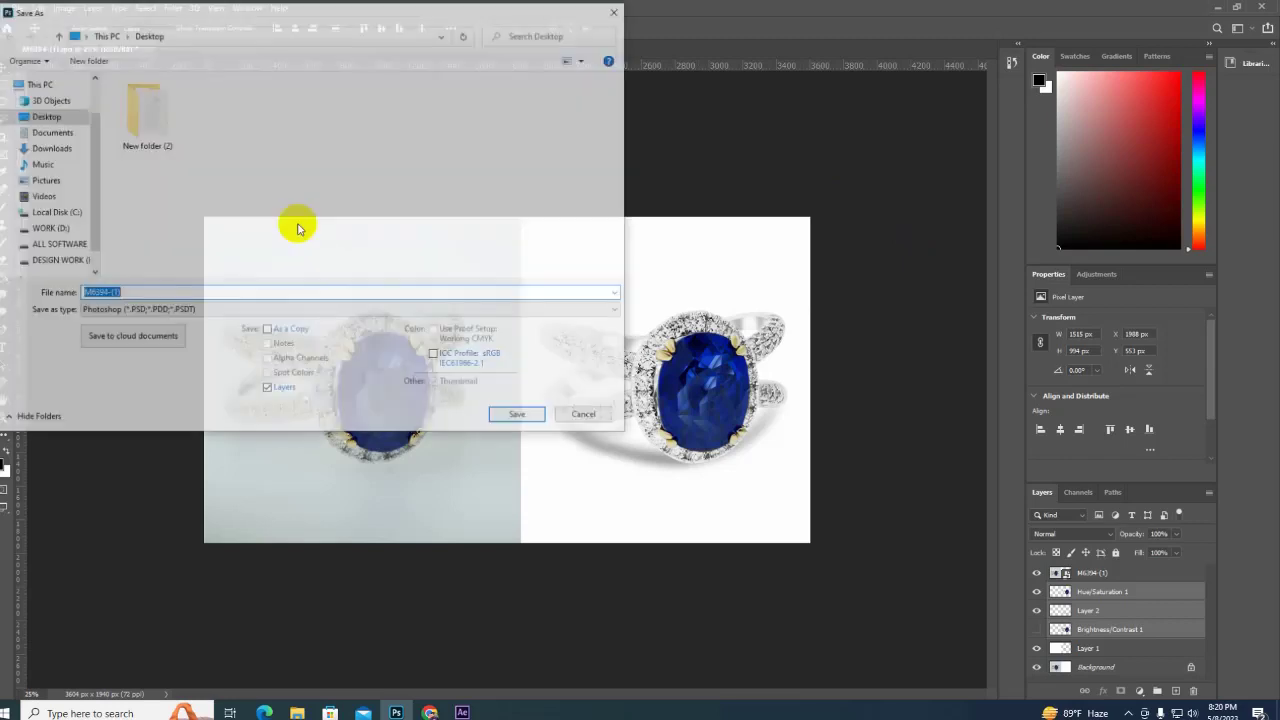
left_click(258, 310)
left_click(300, 406)
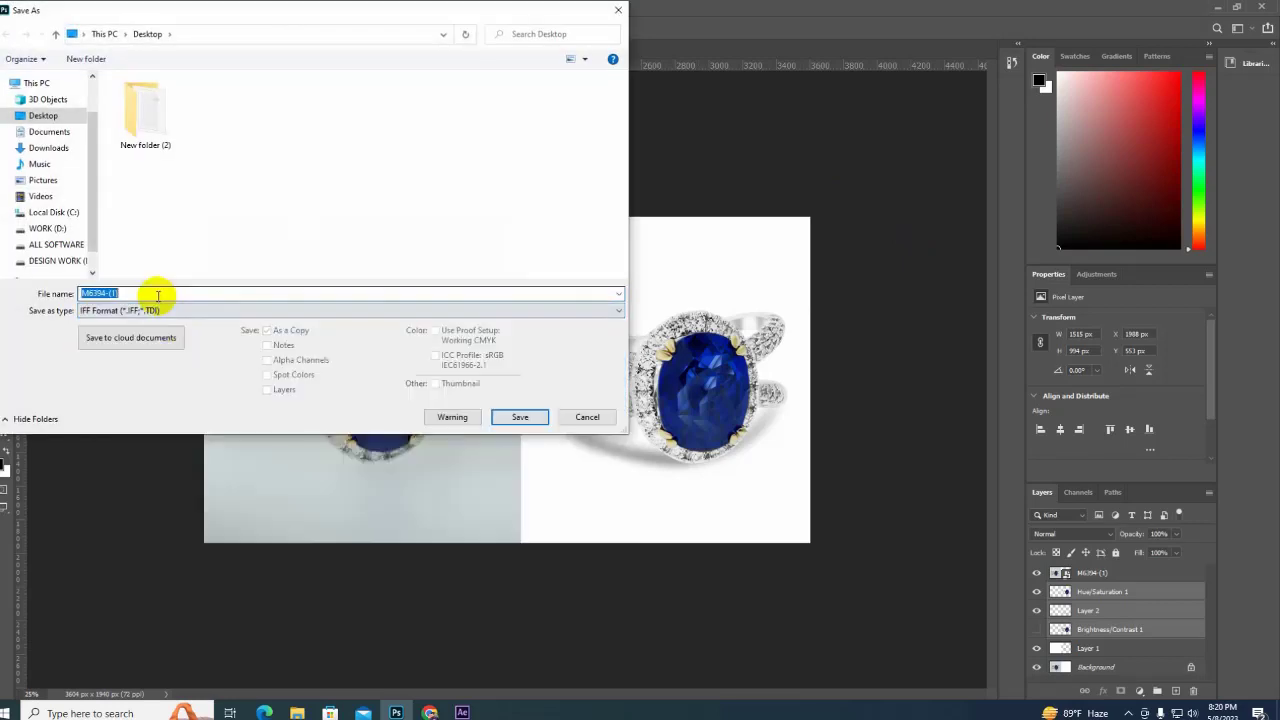
type("new 1")
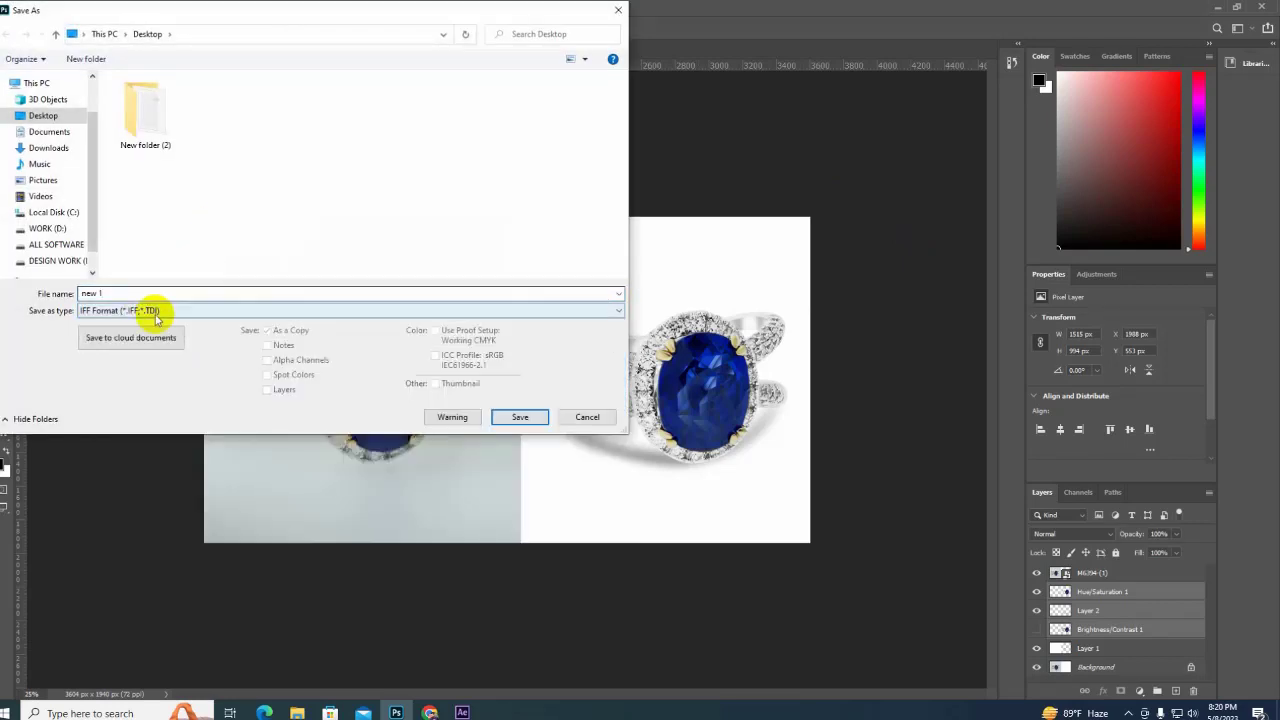
left_click(164, 311)
left_click(173, 370)
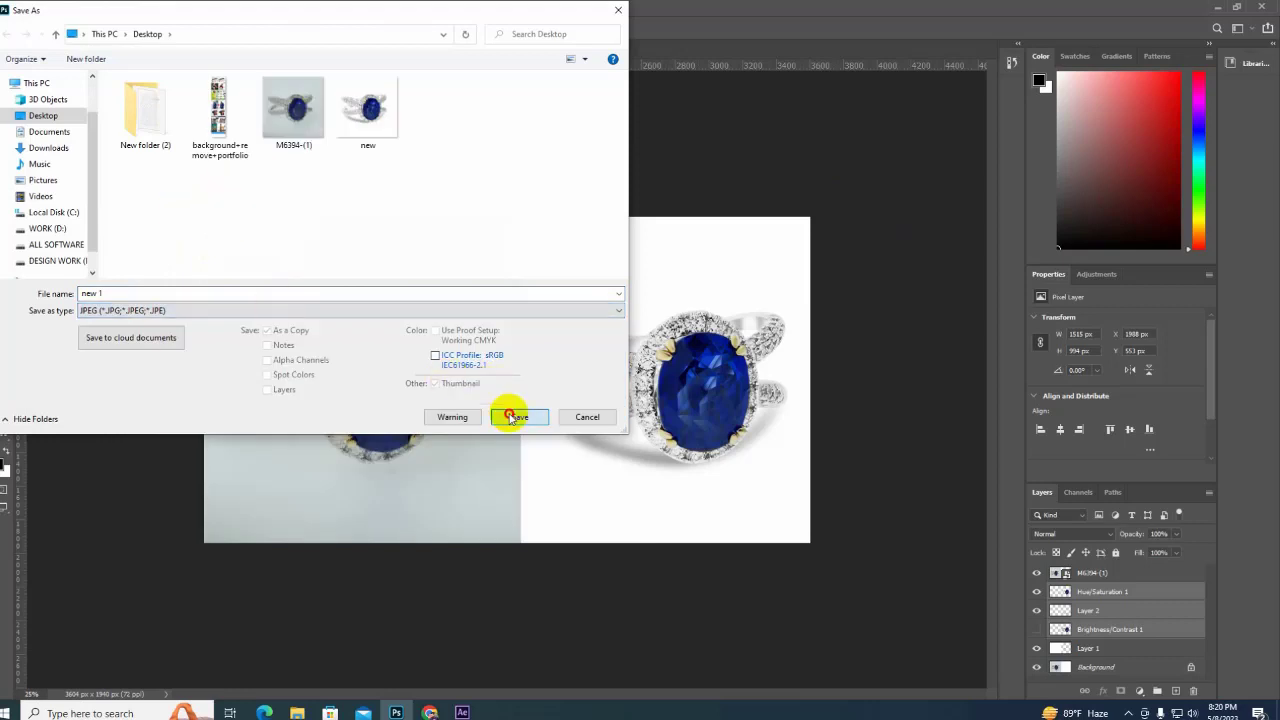
left_click(518, 416)
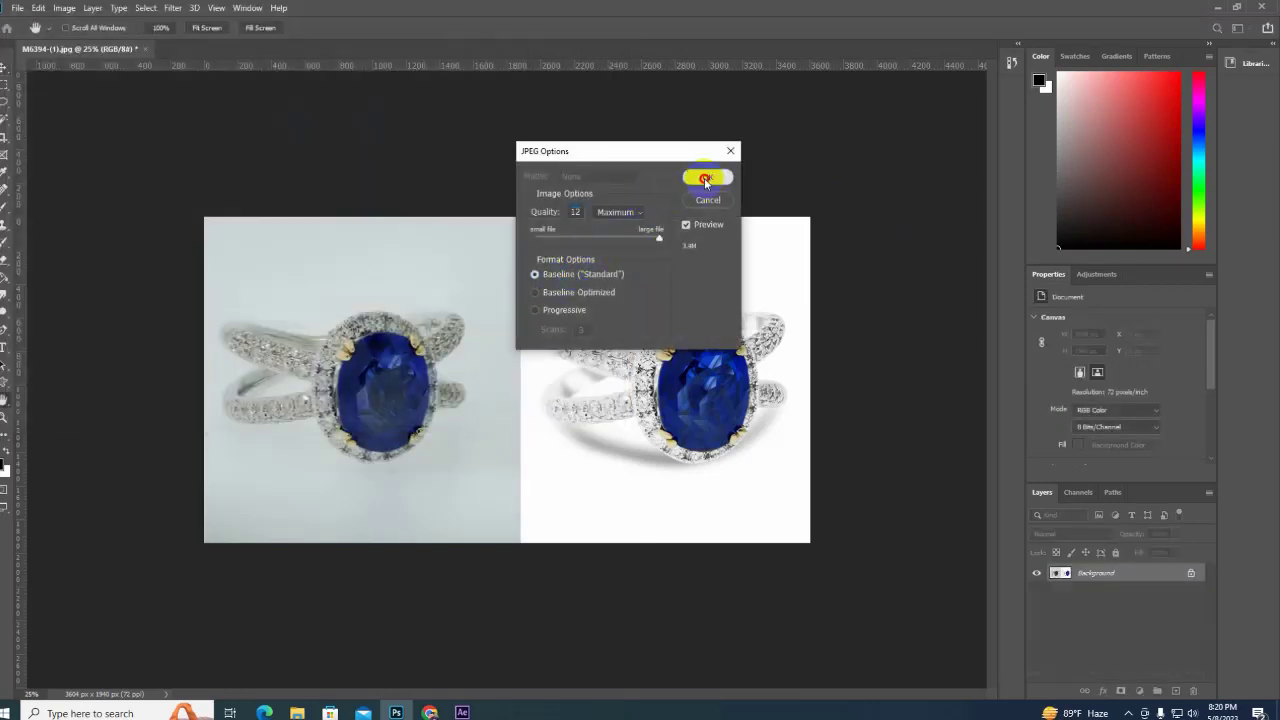
left_click(705, 179)
left_click(144, 48)
left_click(643, 266)
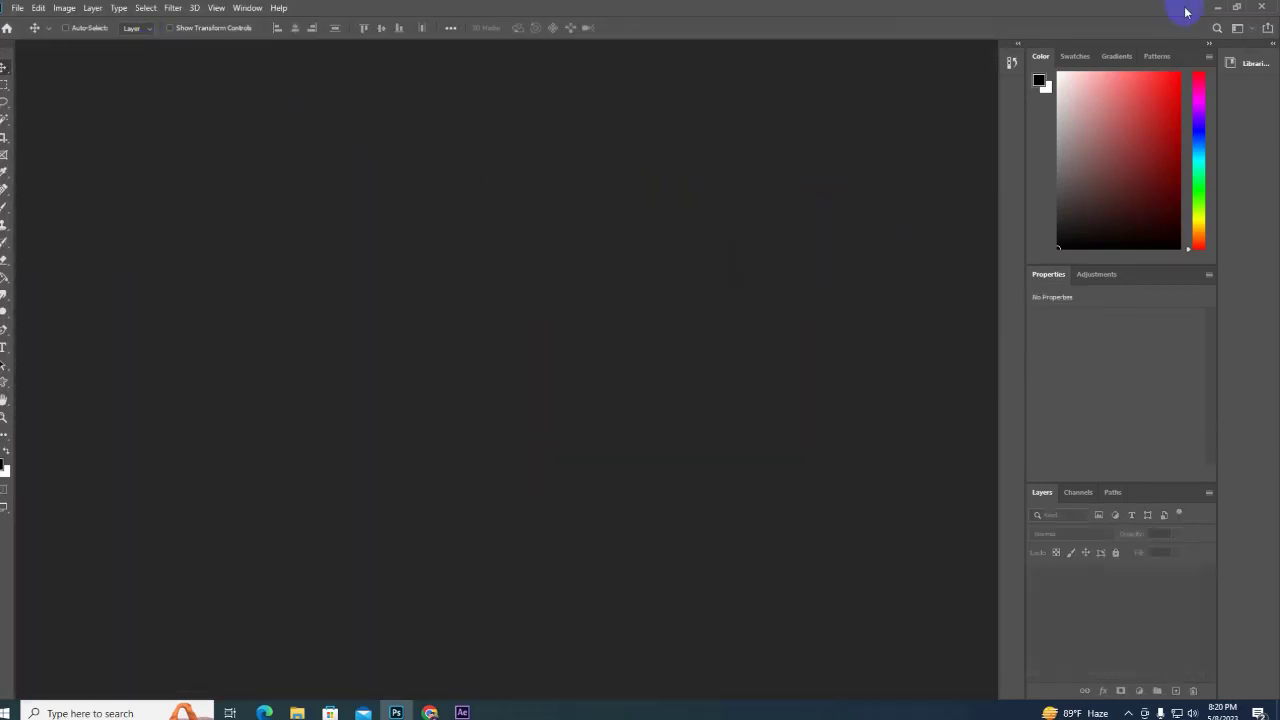